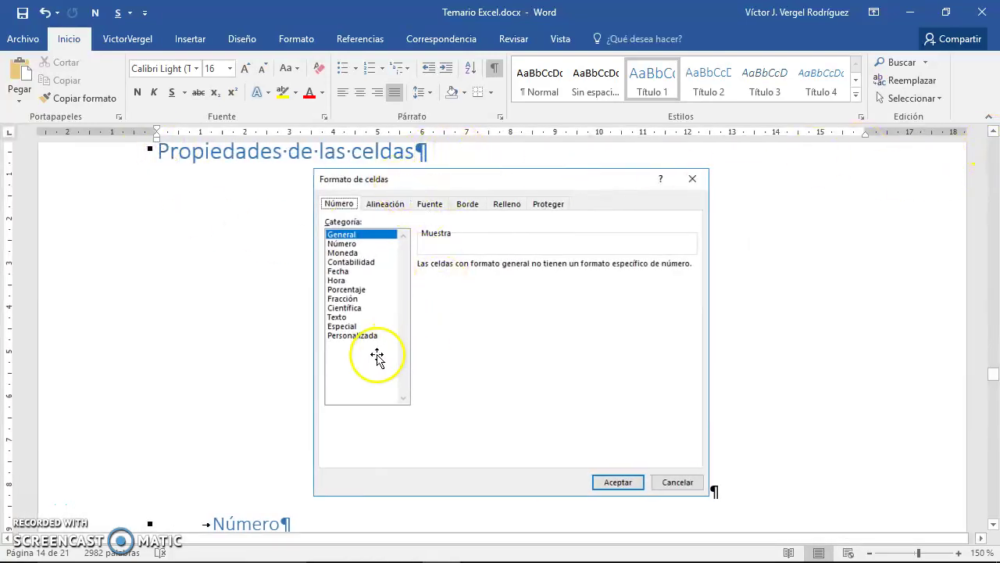
# Switch to the blank Excel workbook Libro1 and select the range C4:L15
pyautogui.moveTo(500, 559)
pyautogui.click(597, 549)
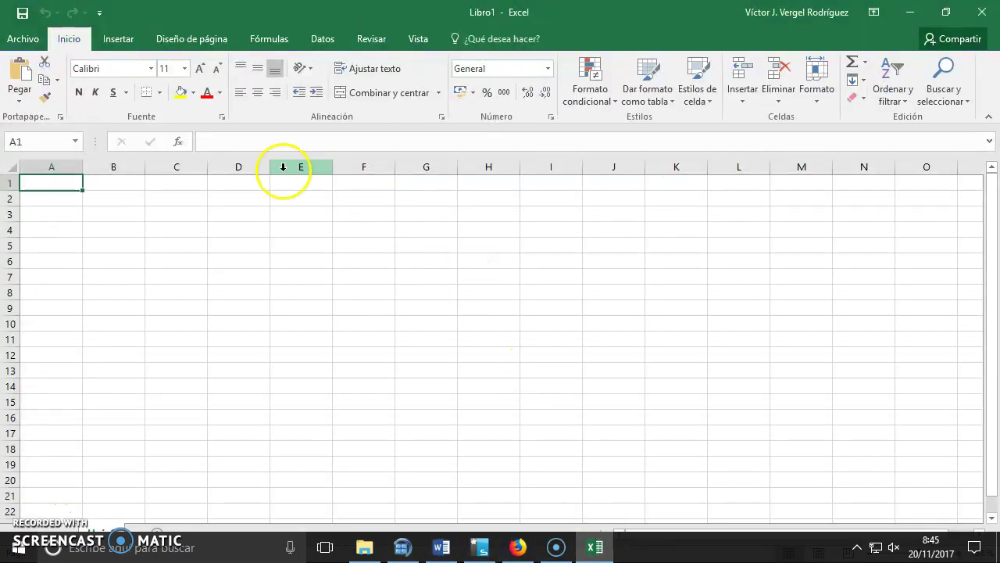
pyautogui.rightClick(68, 181)
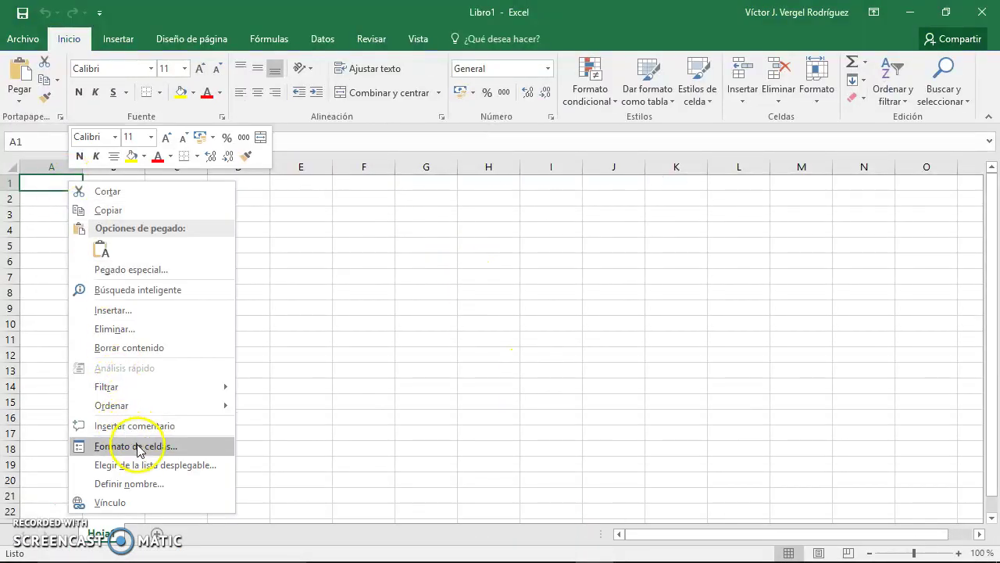
pyautogui.click(308, 424)
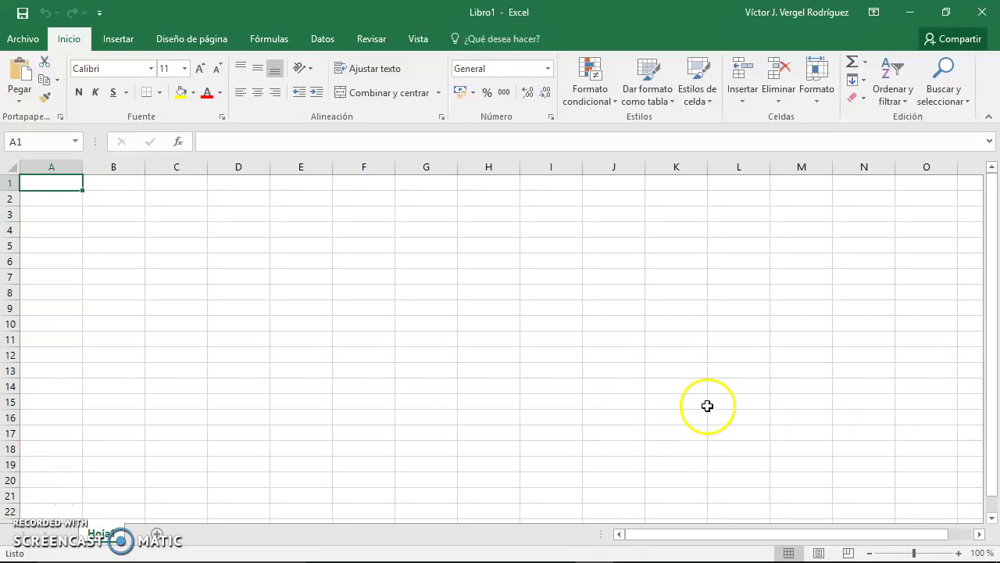
pyautogui.moveTo(715, 402); pyautogui.dragTo(156, 228)
# Review the Formato de celdas tabs for C4:L15, including Proteger, and close without changes
pyautogui.rightClick(529, 329)
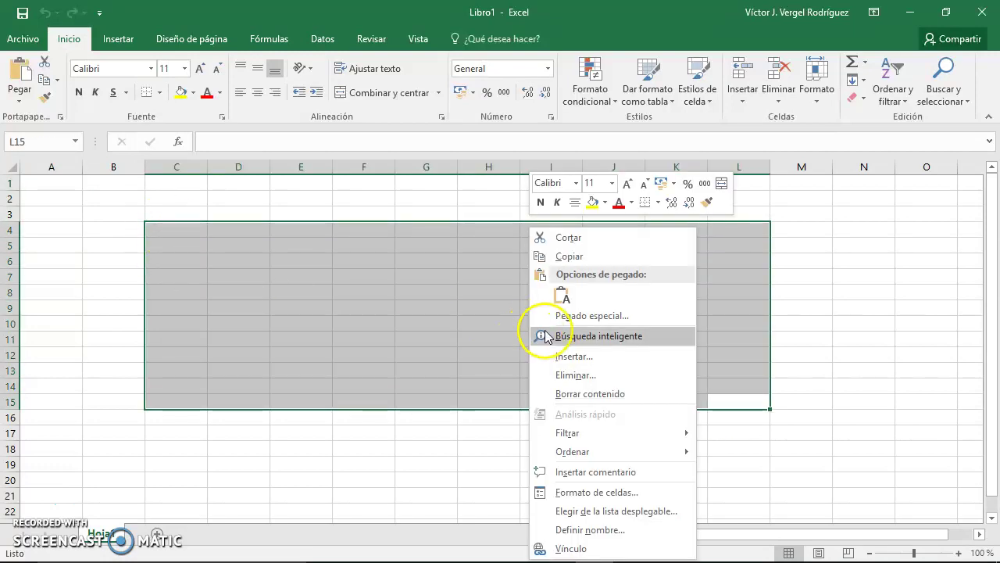
pyautogui.click(605, 494)
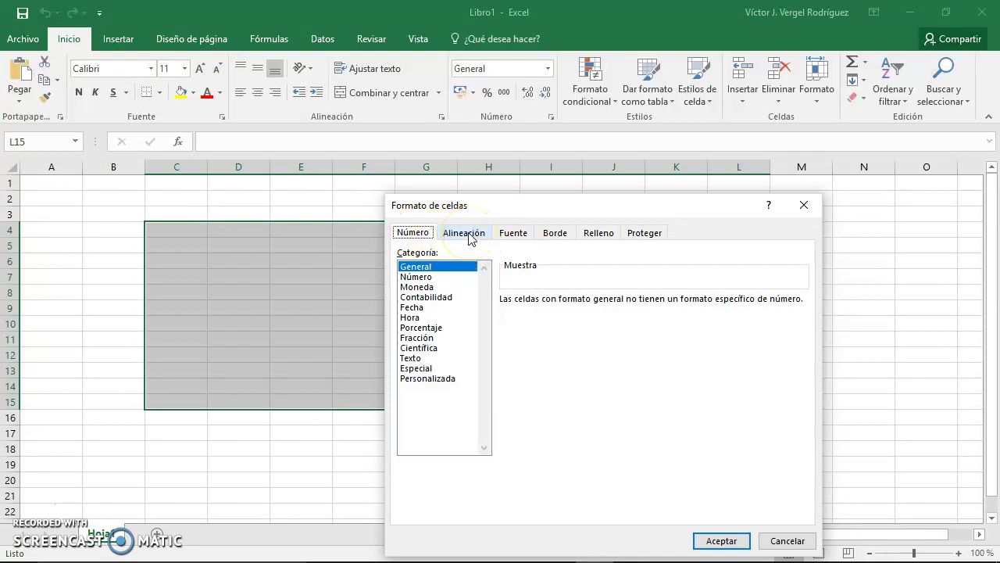
pyautogui.click(464, 233)
pyautogui.click(513, 233)
pyautogui.click(598, 233)
pyautogui.click(644, 233)
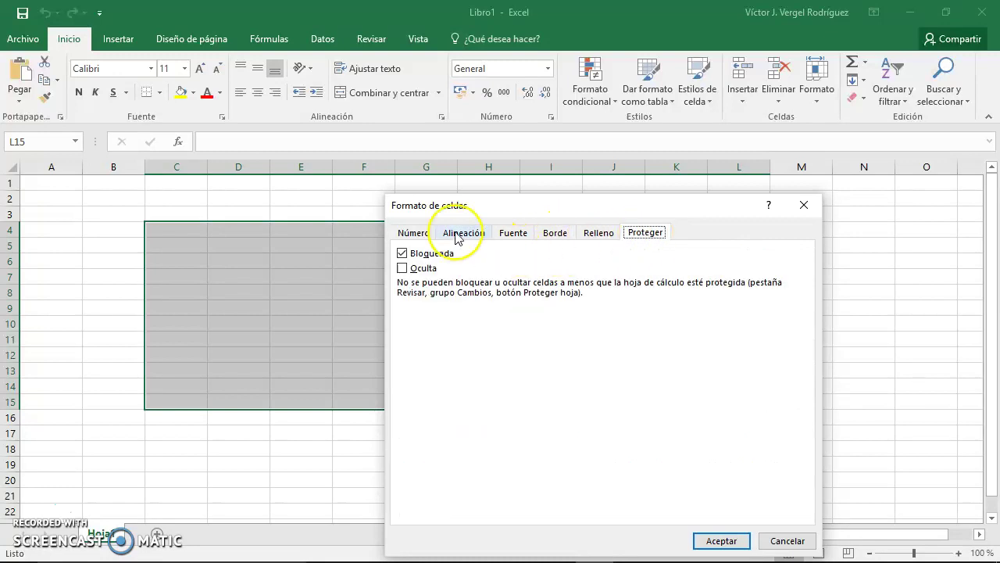
pyautogui.click(412, 233)
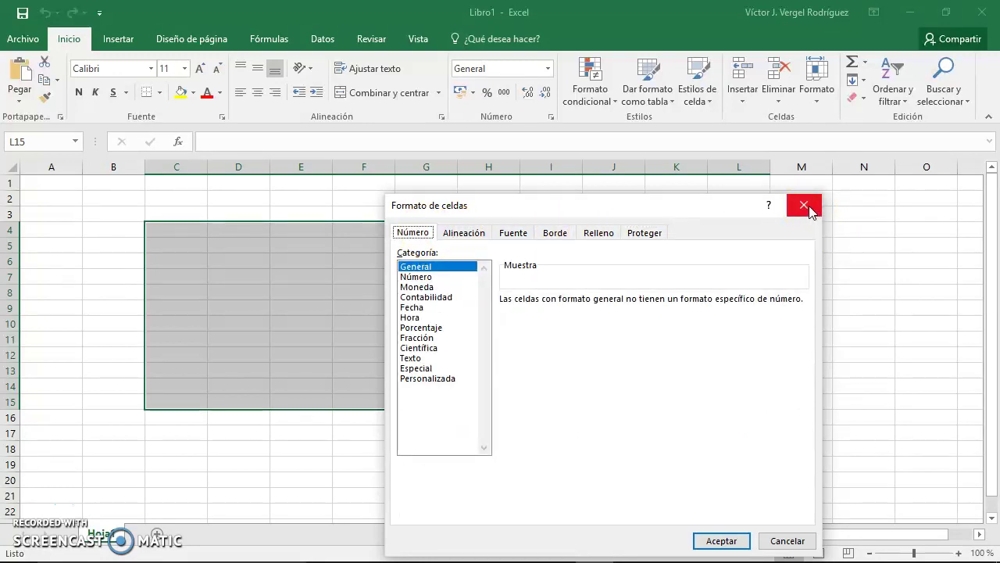
pyautogui.click(803, 206)
pyautogui.click(127, 226)
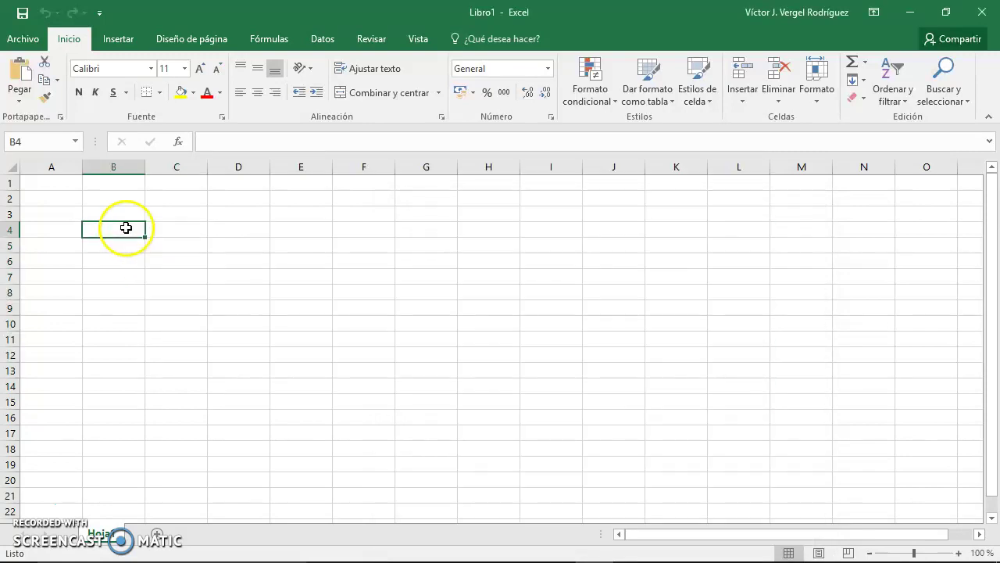
# Enter the date 5/11/2200 in A1 and widen column A to show it
pyautogui.click(54, 181)
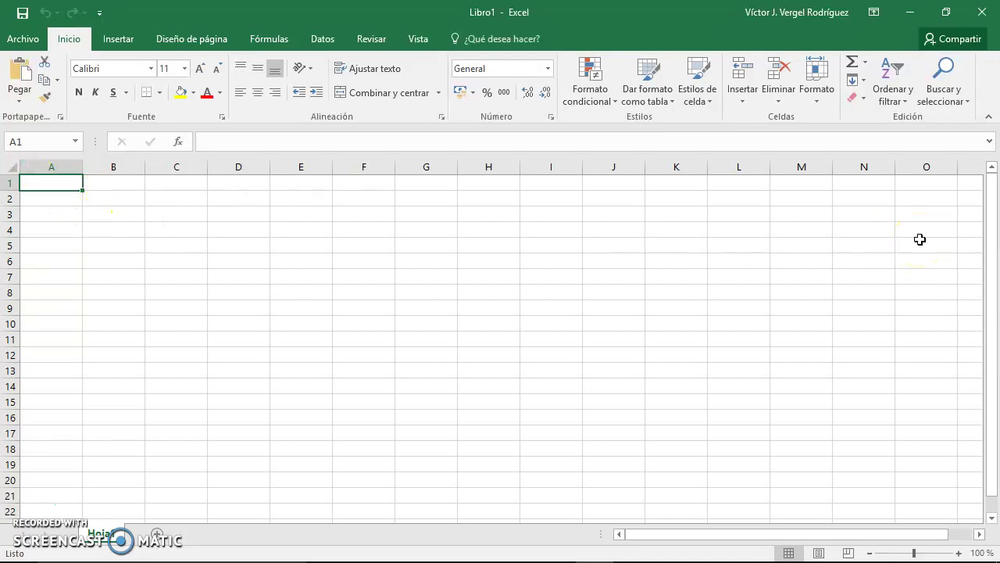
pyautogui.write('5/11/2200')
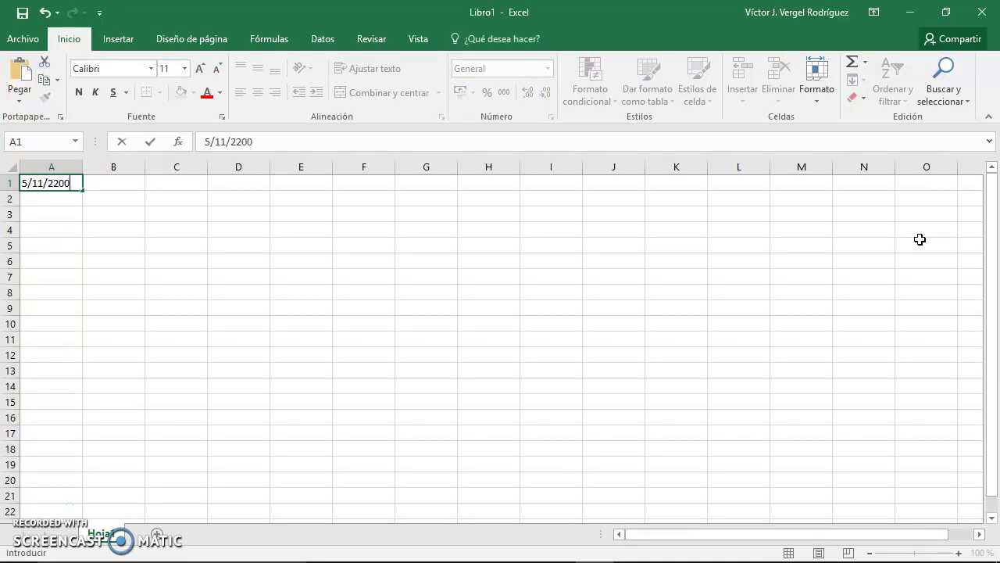
pyautogui.press('Return')
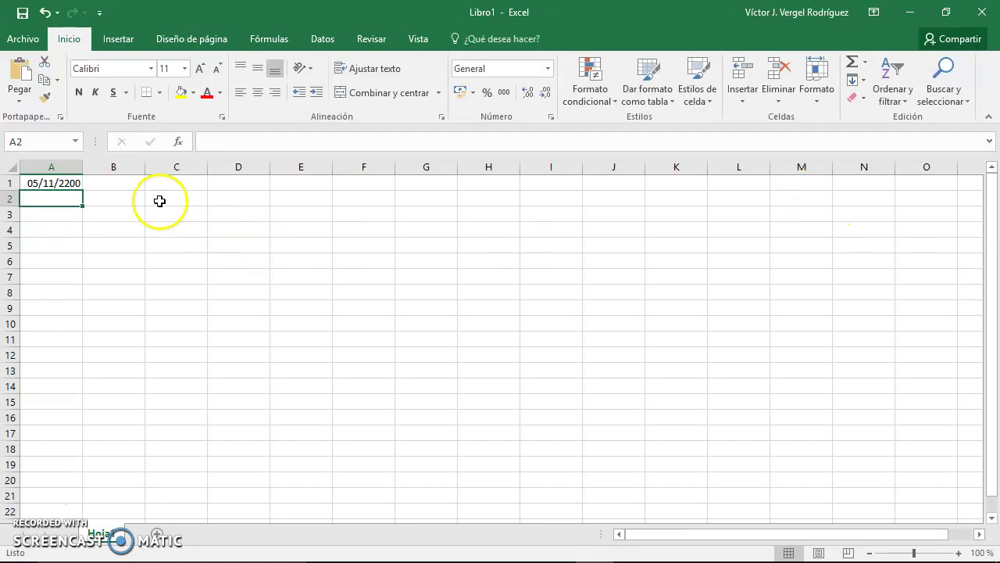
pyautogui.click(69, 183)
pyautogui.moveTo(83, 167); pyautogui.dragTo(119, 170)
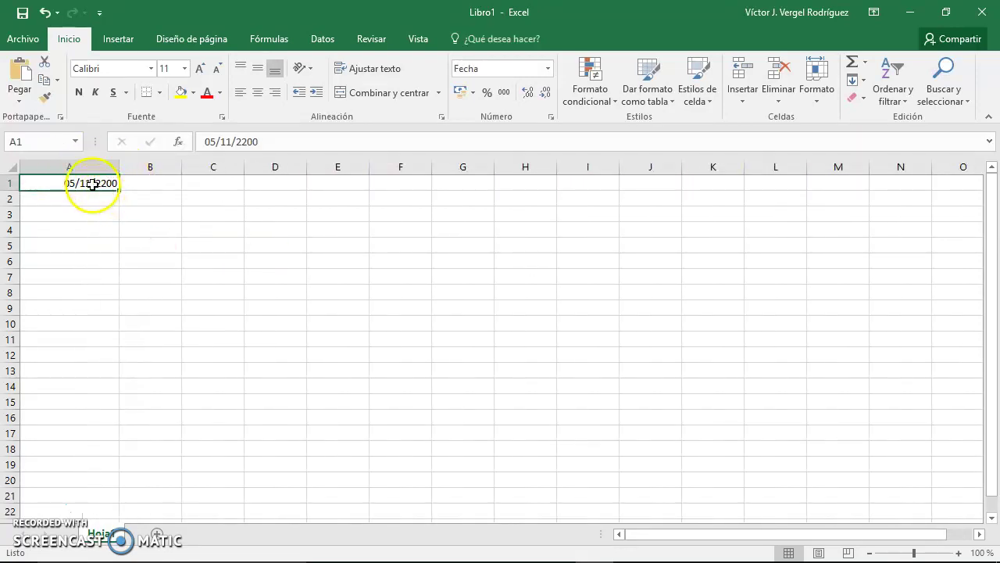
# Apply the long date format '*miércoles, 14 de marzo de 2012' to cell A1
pyautogui.rightClick(92, 182)
pyautogui.click(258, 449)
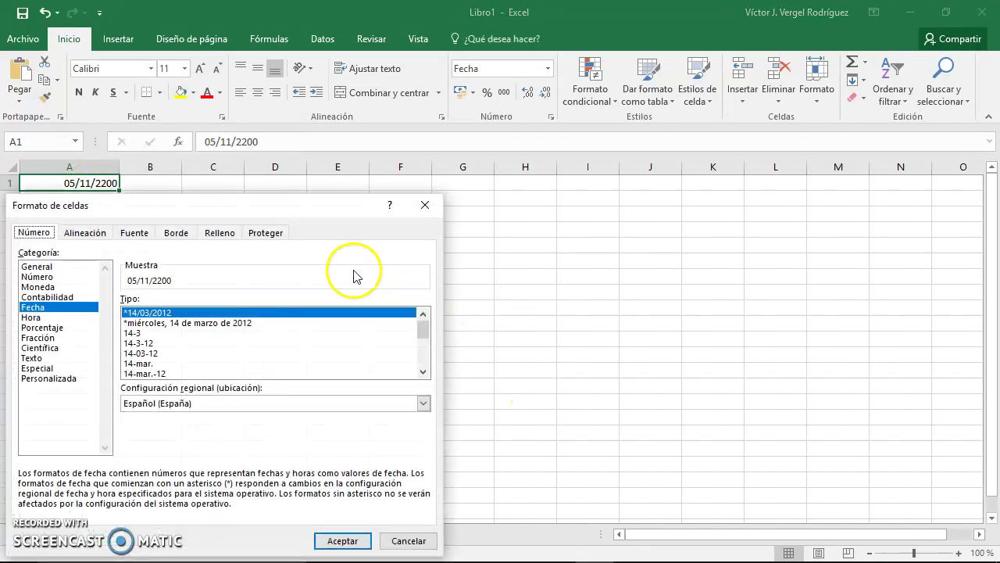
pyautogui.moveTo(237, 208); pyautogui.dragTo(614, 196)
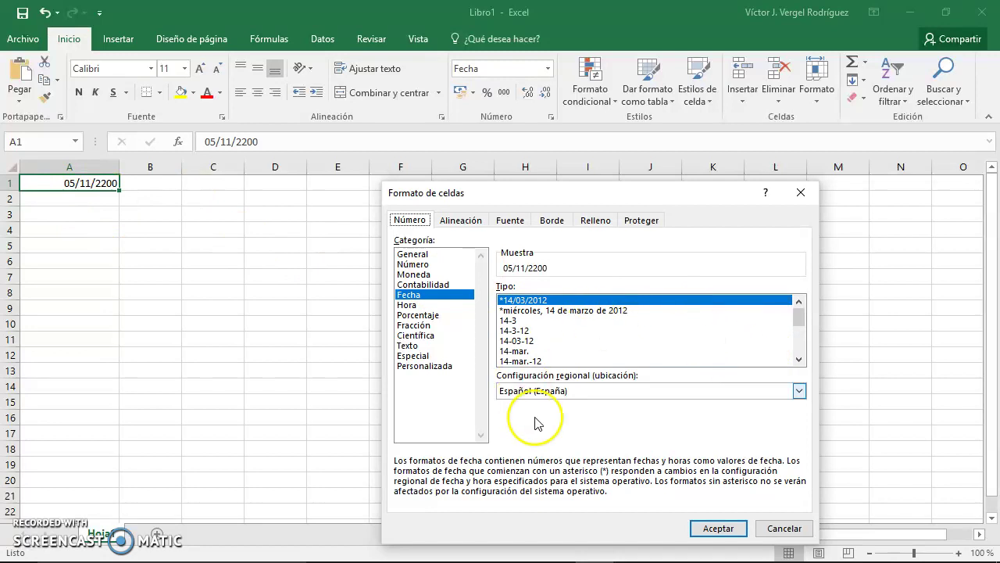
pyautogui.click(603, 311)
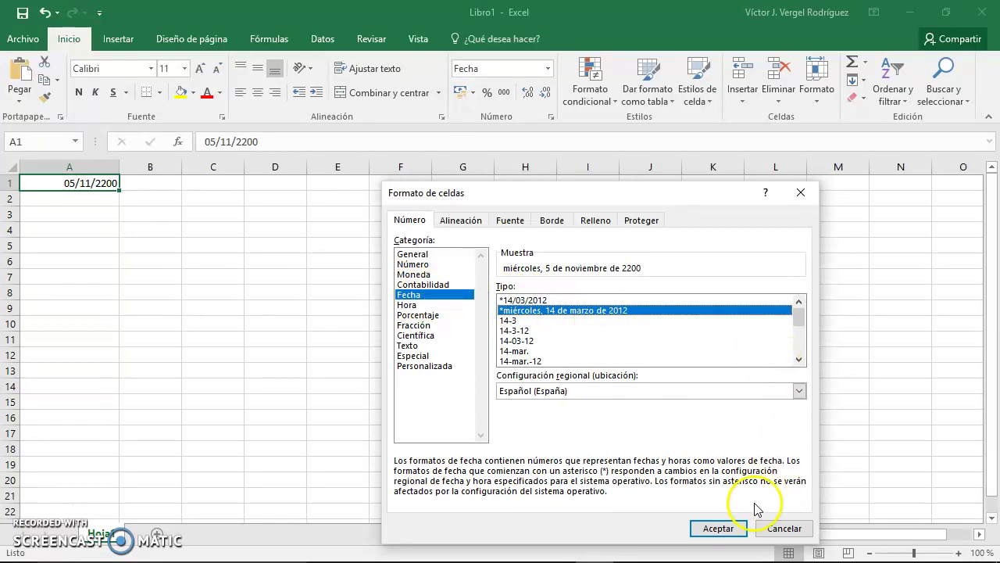
pyautogui.click(717, 528)
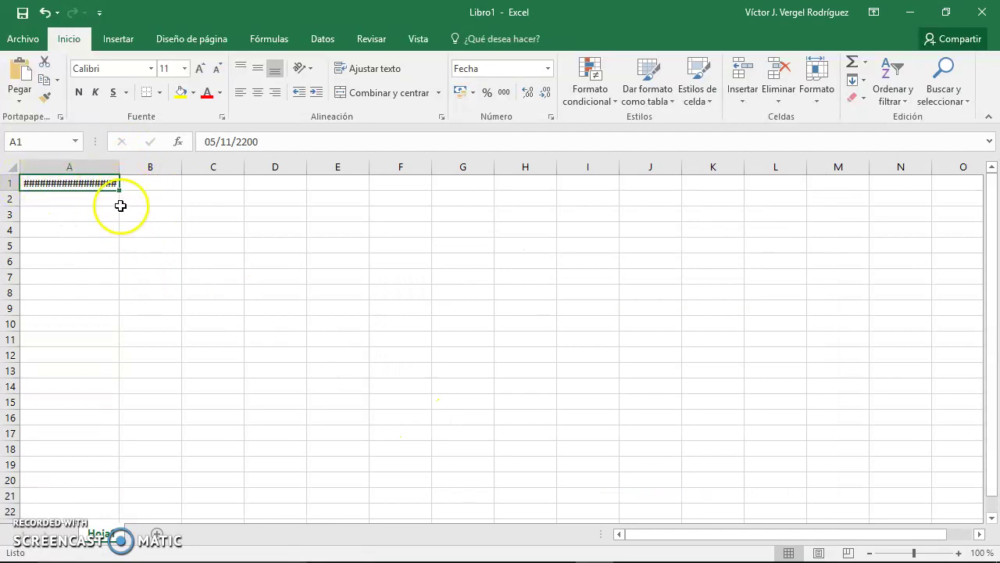
# Autofit column A to the full long date and enter 15,25 in A3
pyautogui.doubleClick(118, 161)
pyautogui.moveTo(196, 166)
pyautogui.mouseDown()
pyautogui.moveTo(245, 171)
pyautogui.moveTo(236, 171)
pyautogui.mouseUp()
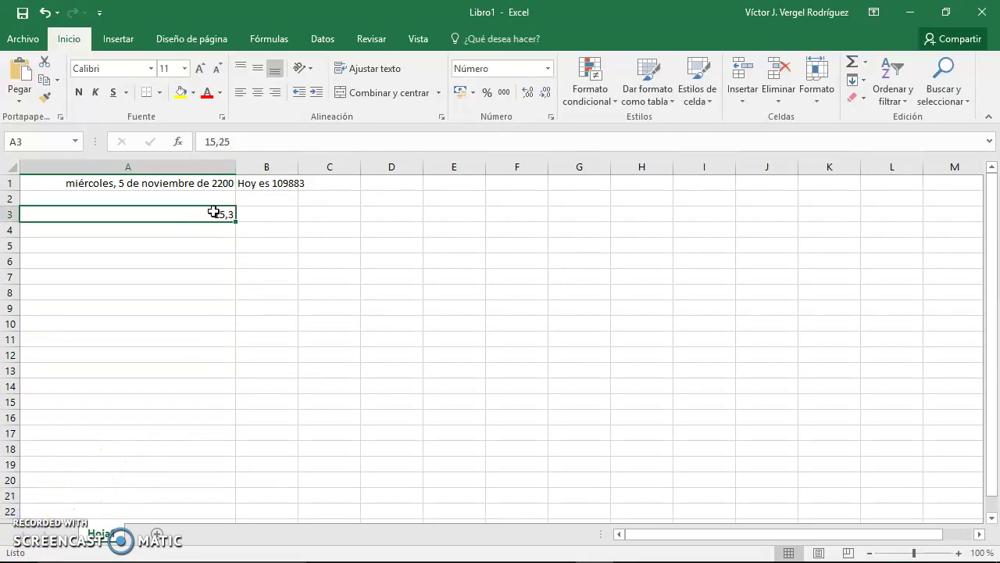
pyautogui.doubleClick(220, 142)
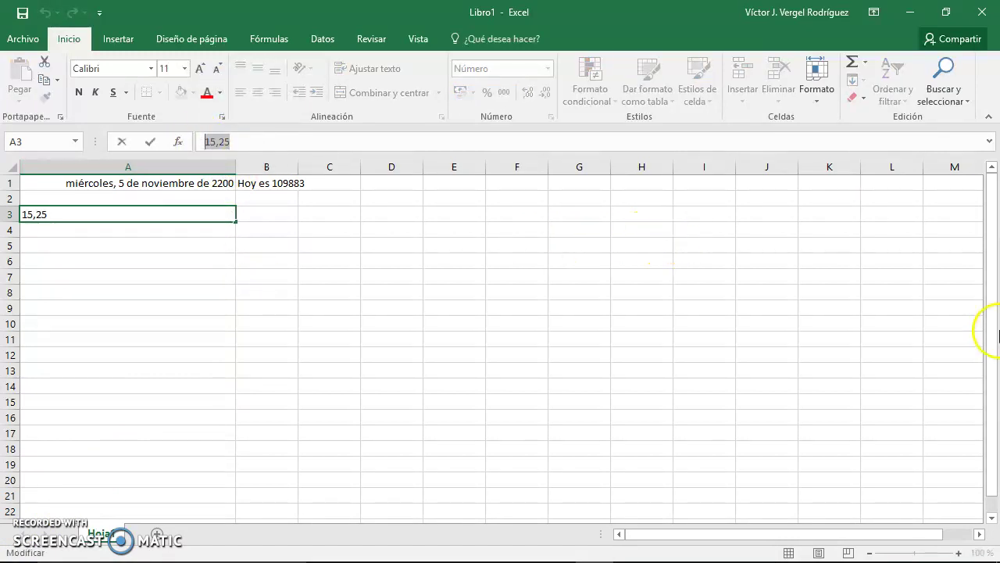
pyautogui.press('Return')
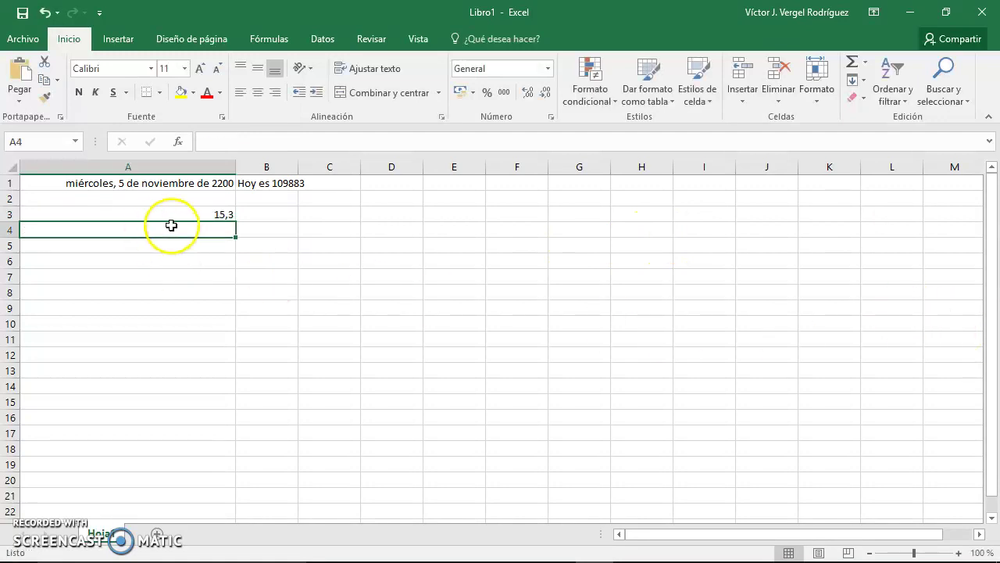
# Format A3 as Número with 1 decimal so it displays 15,3
pyautogui.click(176, 218)
pyautogui.click(266, 475)
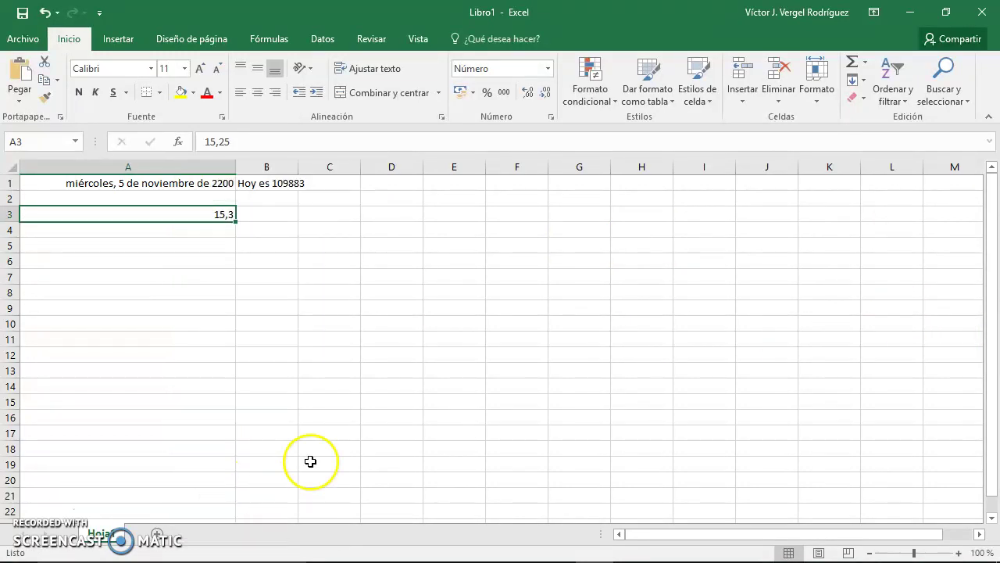
pyautogui.moveTo(217, 204); pyautogui.dragTo(614, 171)
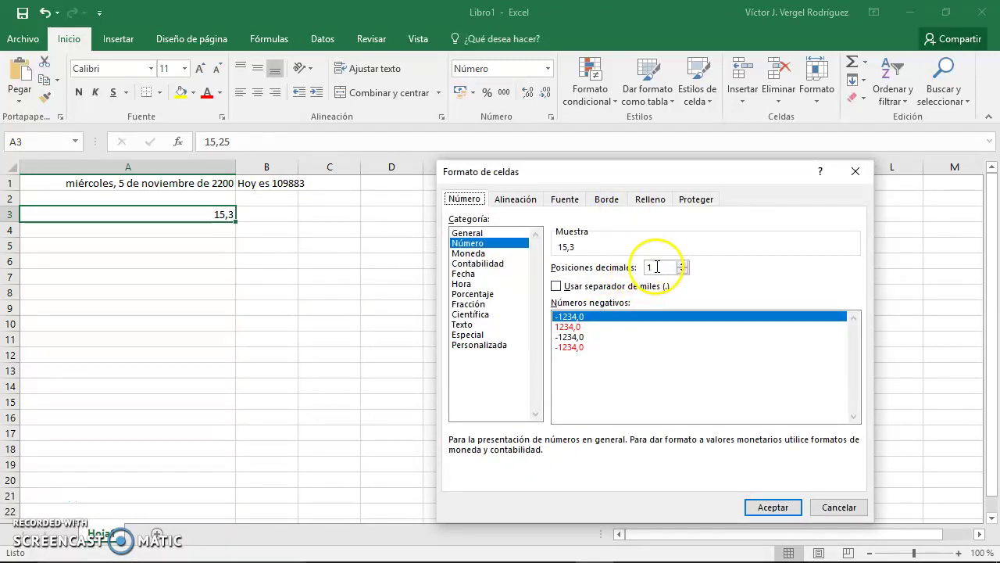
pyautogui.click(758, 508)
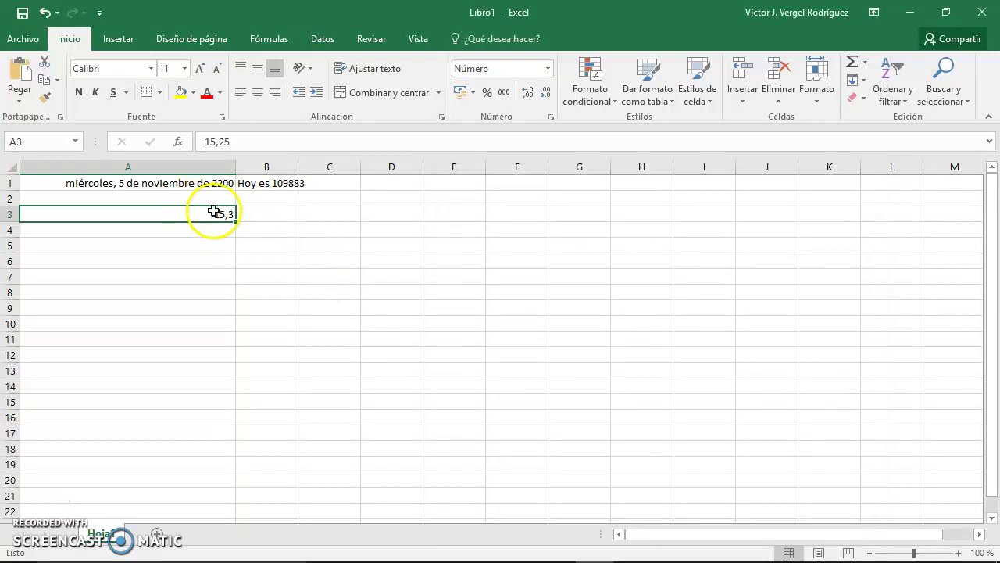
# Enter the formula =A3*4 in B3, which returns 61
pyautogui.click(254, 212)
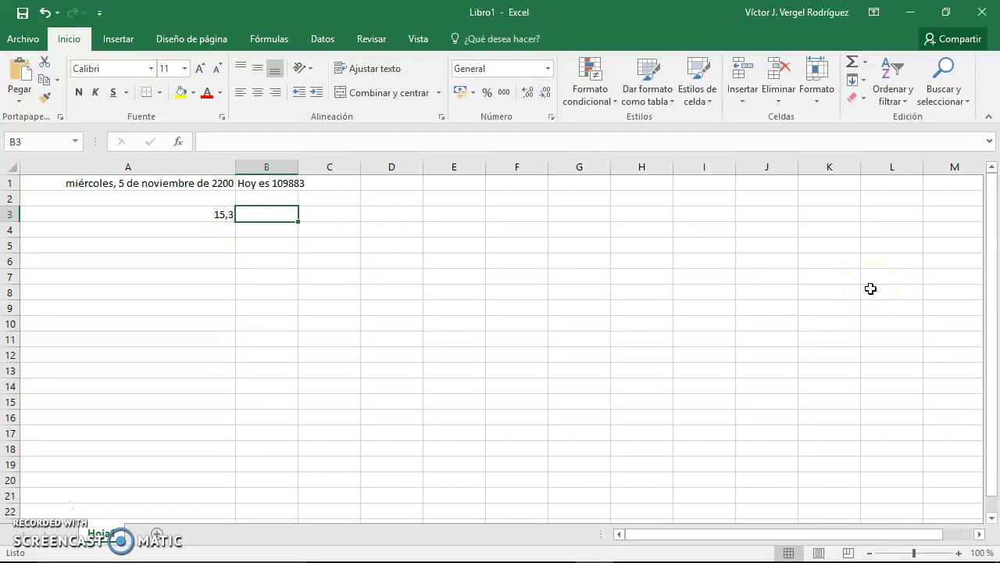
pyautogui.write('=')
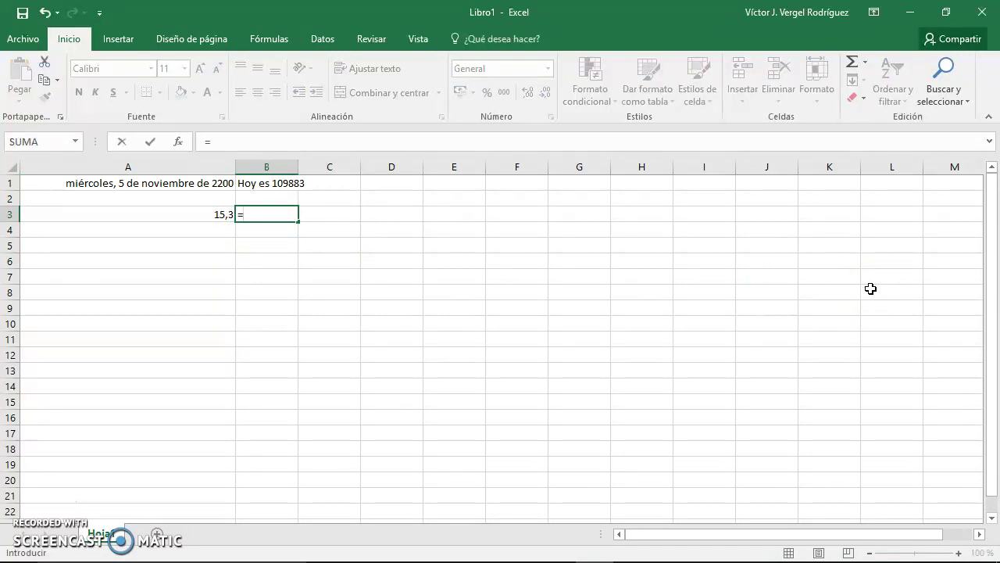
pyautogui.press('Left')
pyautogui.write('*')
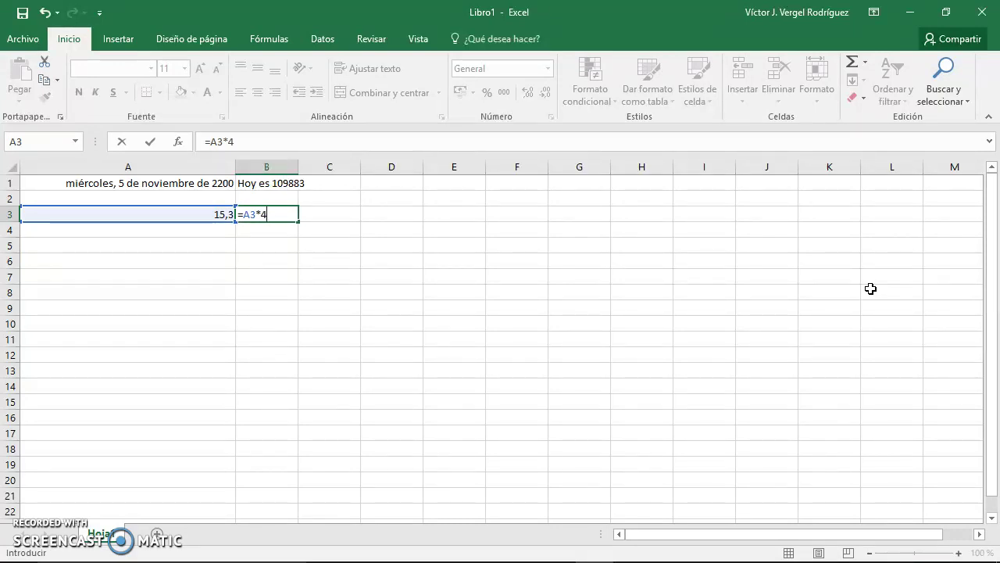
pyautogui.press('Return')
pyautogui.press('Up')
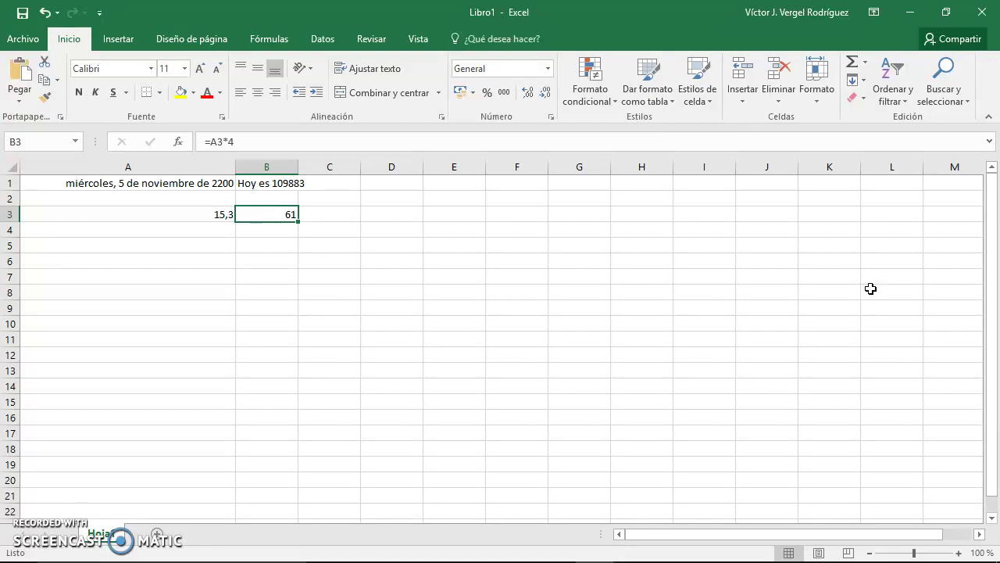
pyautogui.click(223, 213)
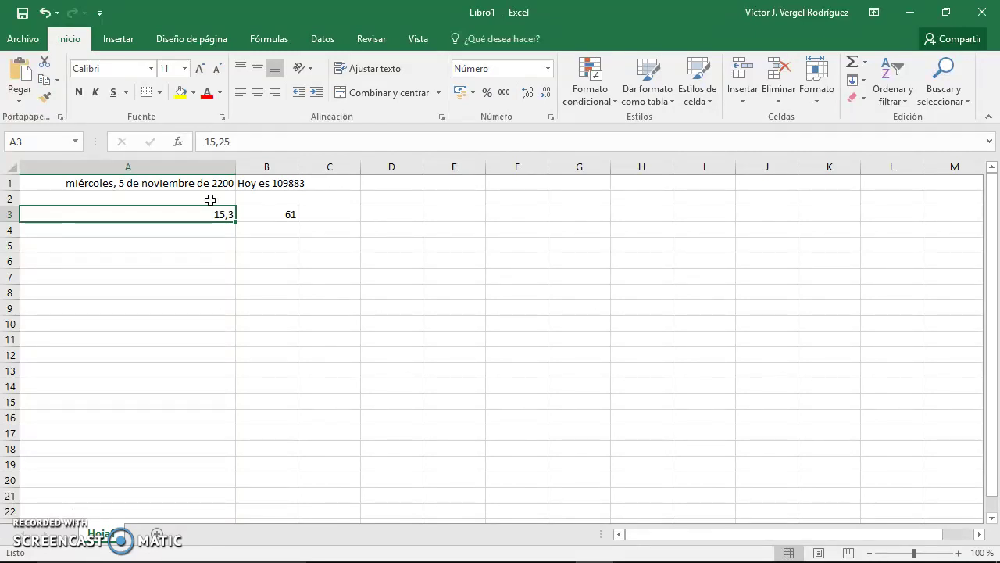
# Format A3 as Moneda with 1 decimal and the € symbol, showing 155.555,0 €
pyautogui.rightClick(161, 214)
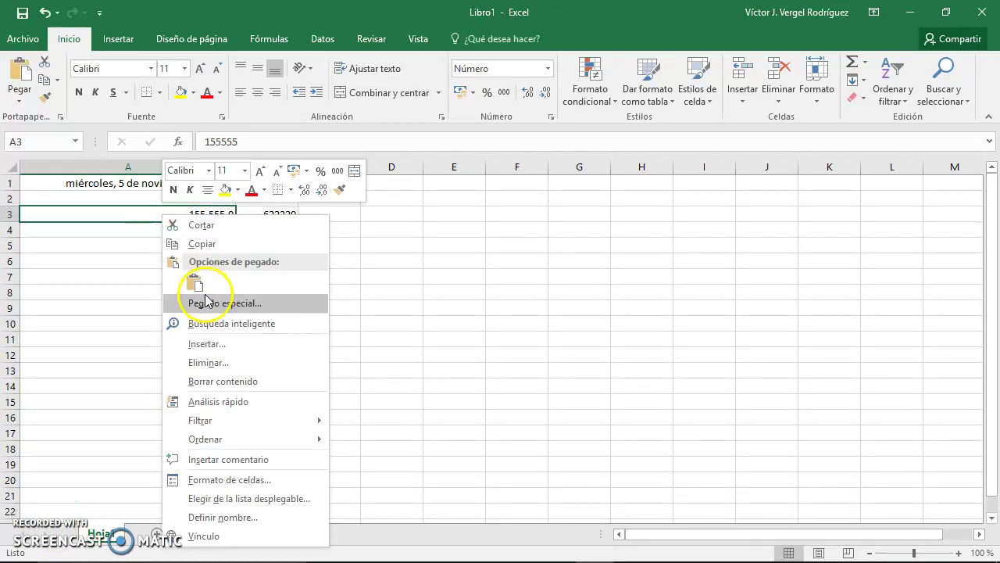
pyautogui.click(254, 479)
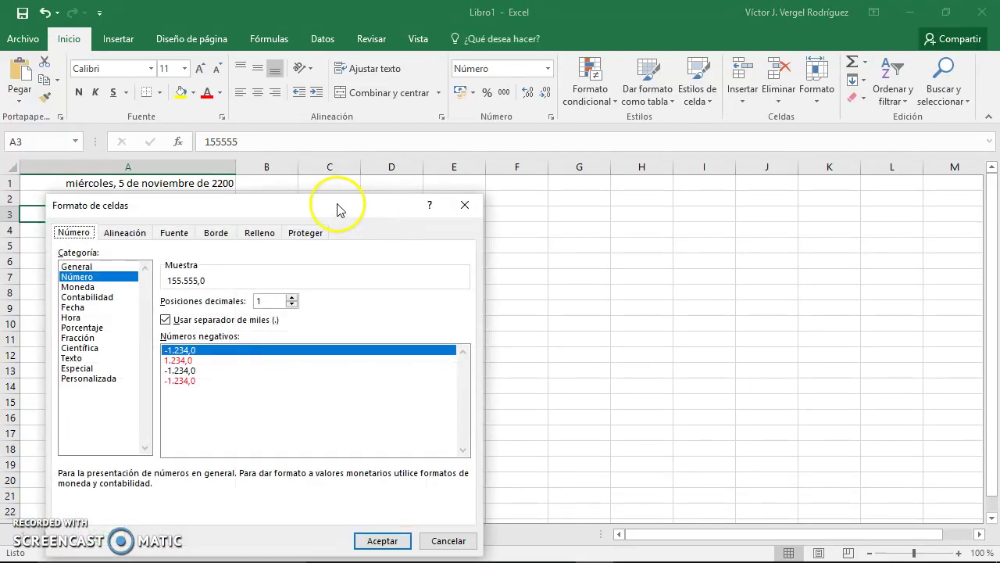
pyautogui.moveTo(338, 208); pyautogui.dragTo(651, 165)
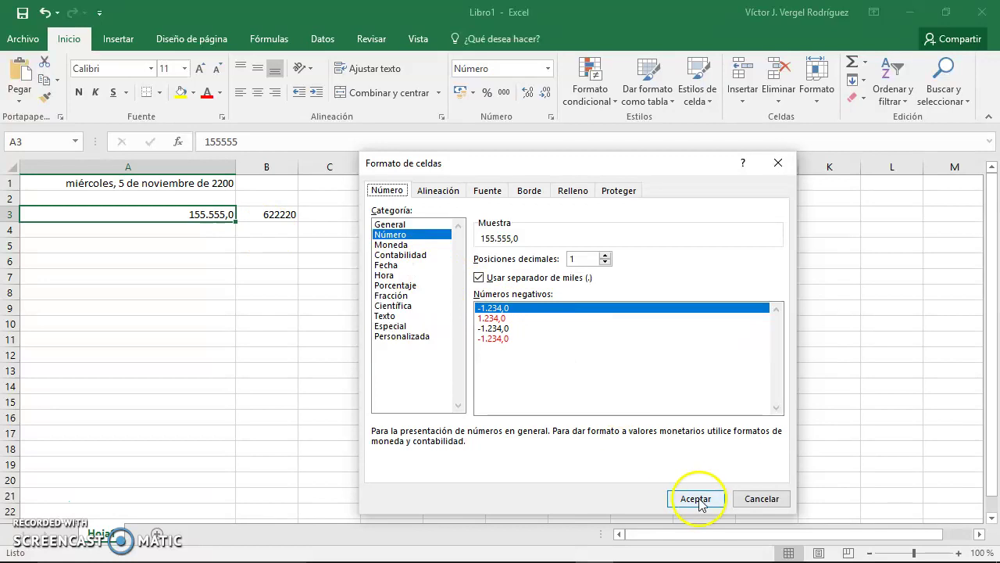
pyautogui.click(405, 244)
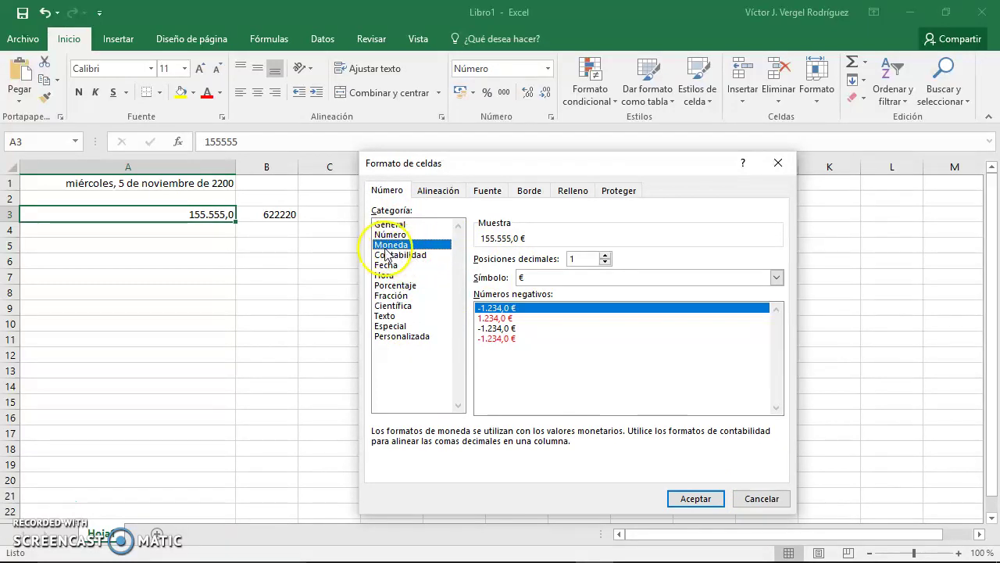
pyautogui.click(697, 499)
# Reopen the cell format settings for A3 and close them without changes
pyautogui.rightClick(221, 214)
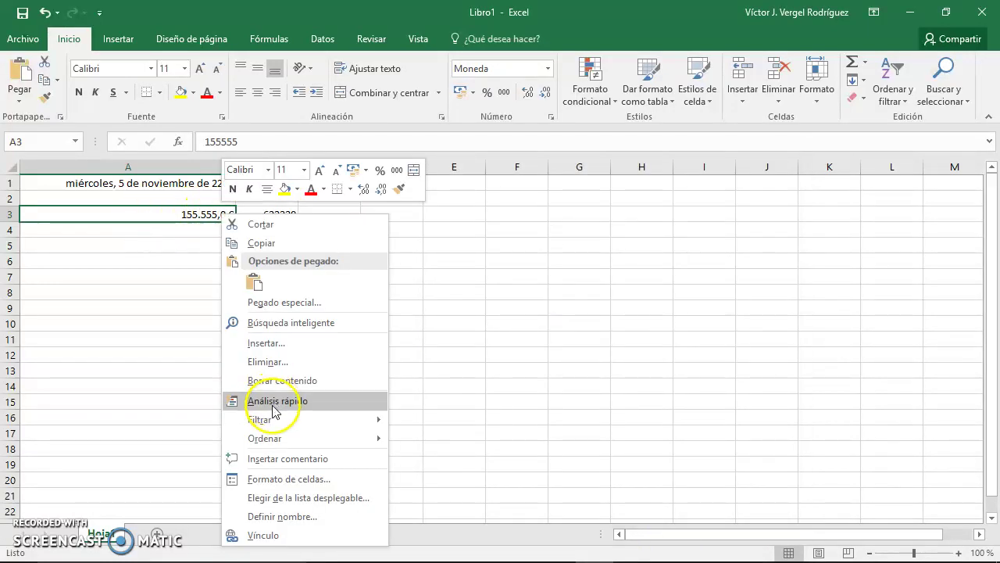
pyautogui.click(290, 473)
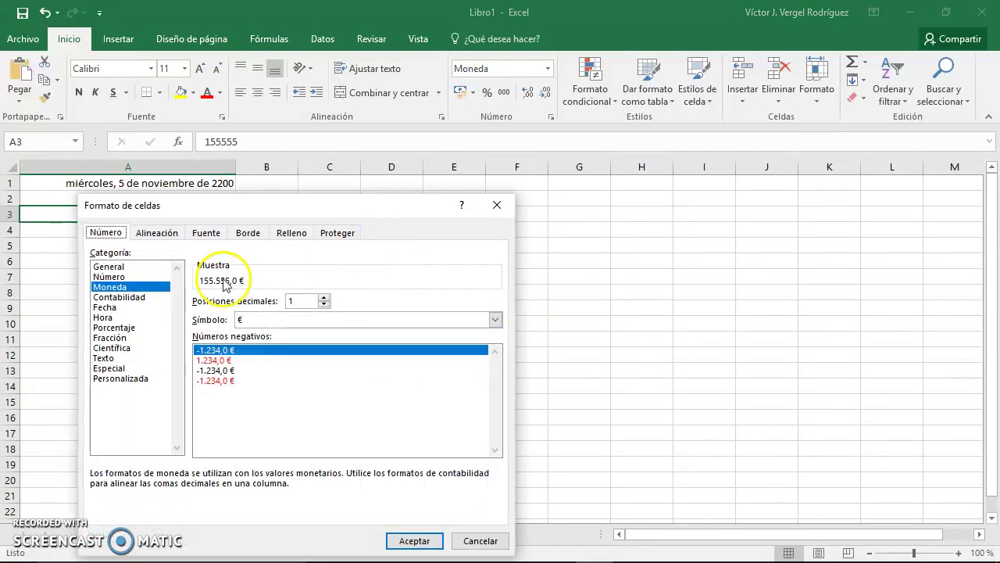
pyautogui.moveTo(319, 222); pyautogui.dragTo(645, 180)
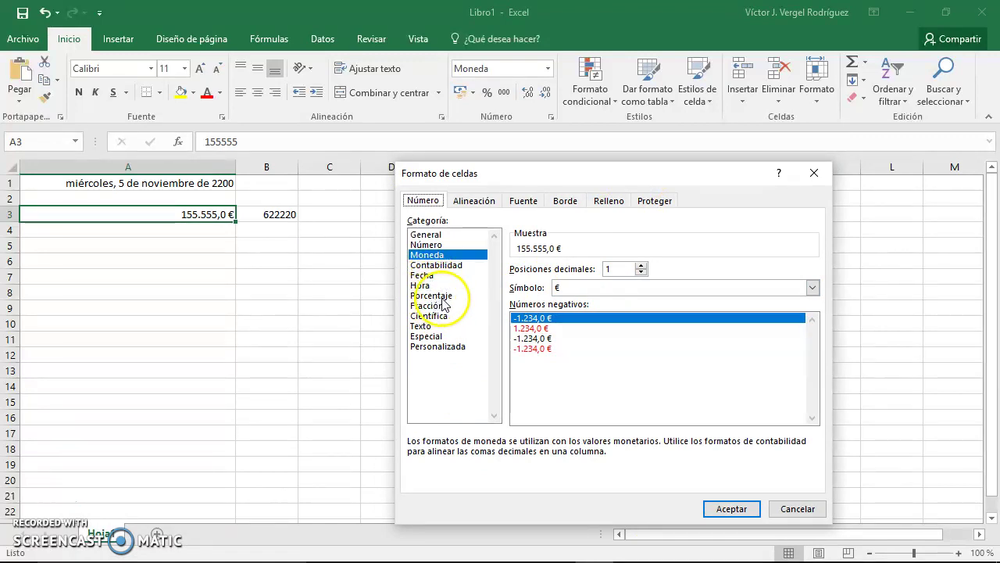
pyautogui.click(793, 509)
# Enter 0,15 in A5 and give it the Porcentaje format so it shows 15%
pyautogui.click(167, 245)
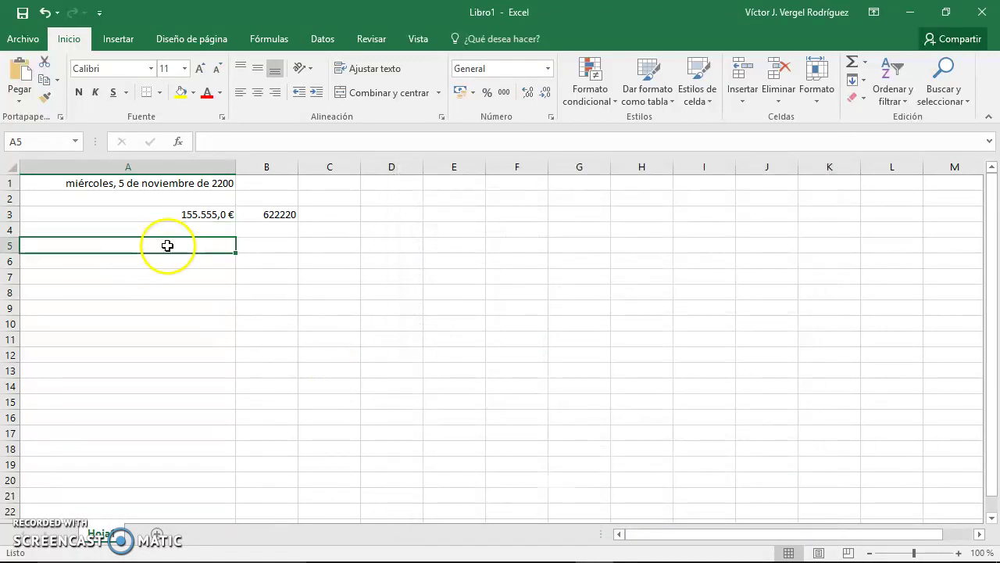
pyautogui.write('15')
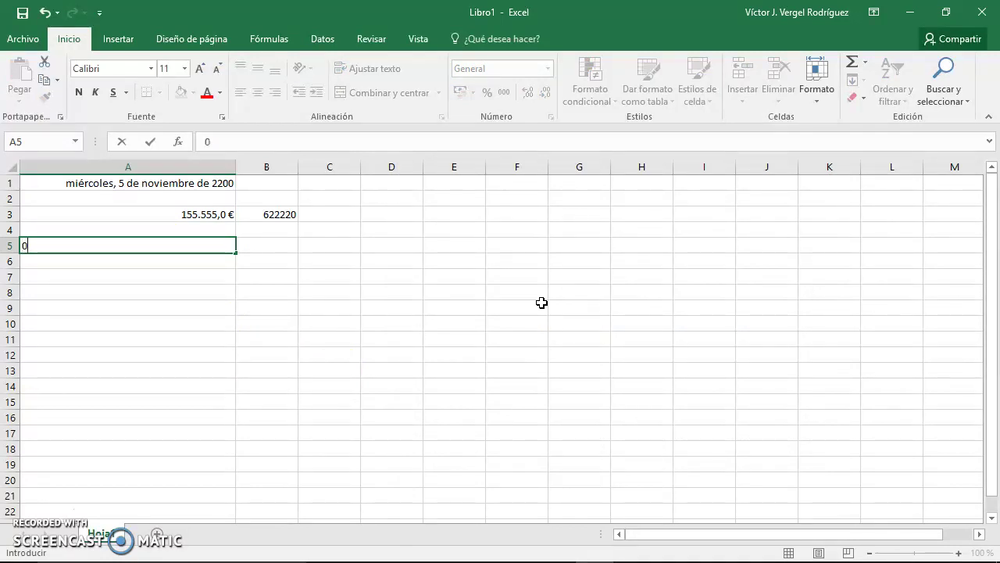
pyautogui.hotkey('ctrl', 'Return')
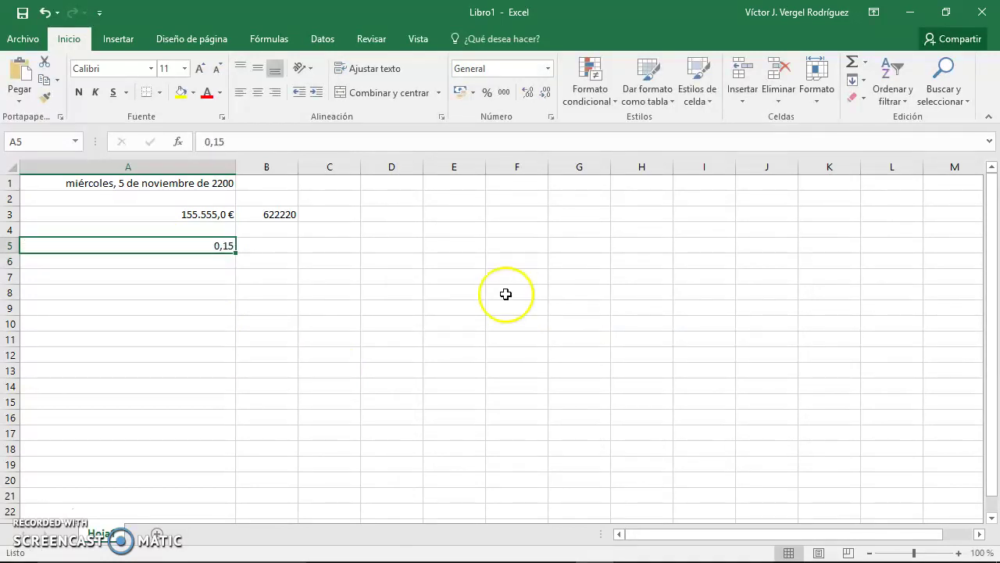
pyautogui.rightClick(185, 309)
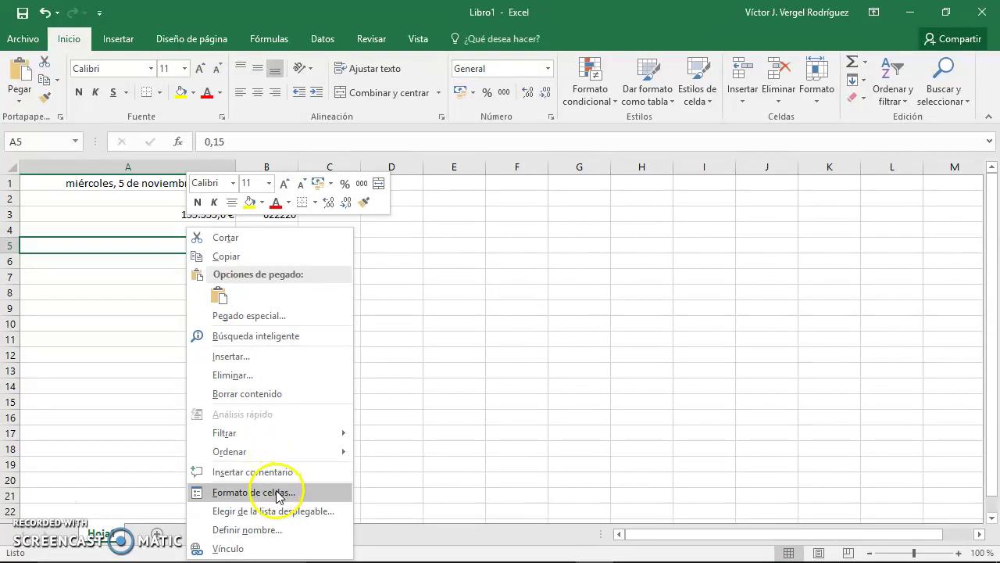
pyautogui.click(273, 492)
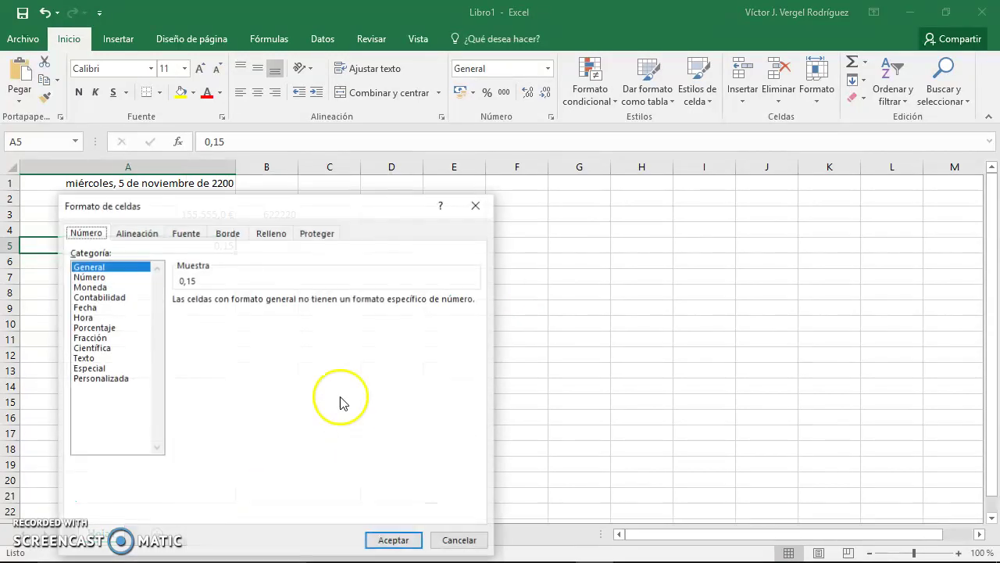
pyautogui.click(114, 328)
pyautogui.moveTo(252, 209); pyautogui.dragTo(603, 150)
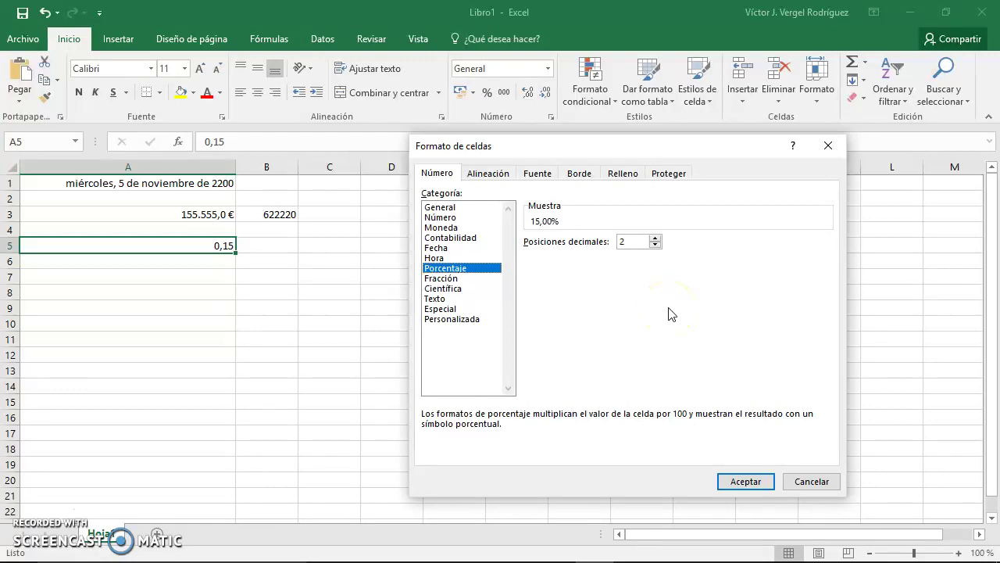
pyautogui.click(744, 480)
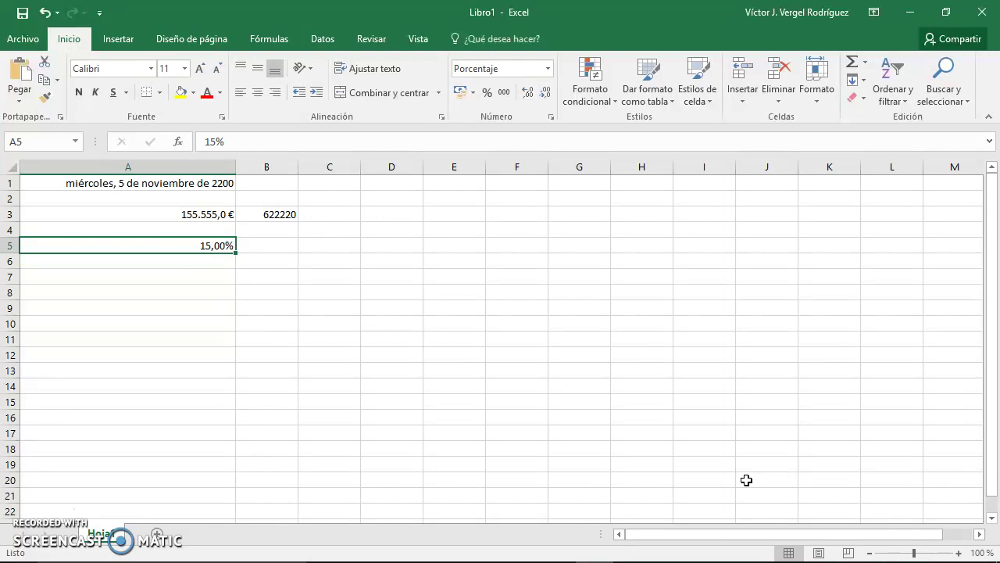
# Enter =100*A5 in B5 and =100*0,15 in B6, both returning 15
pyautogui.press('Right')
pyautogui.write('=')
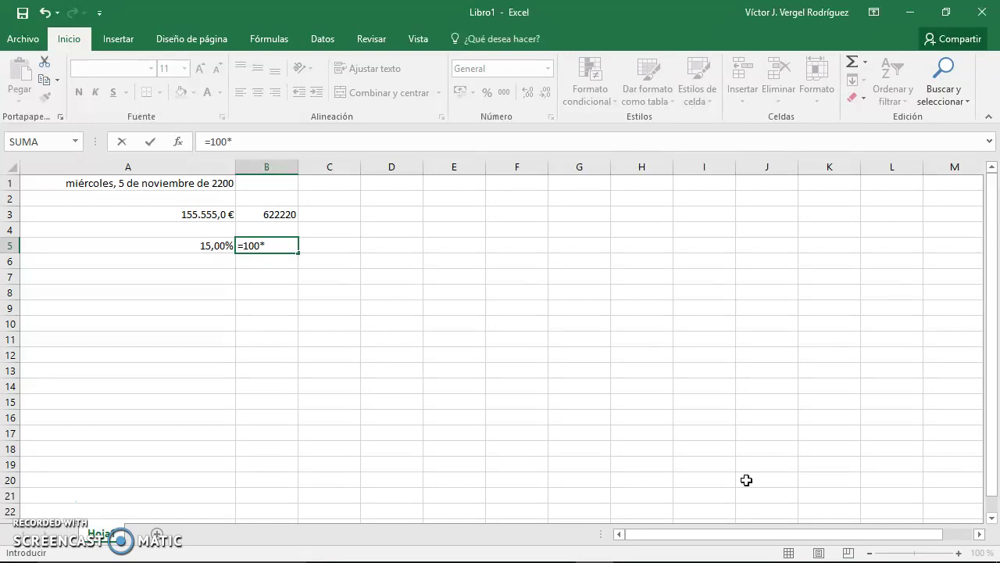
pyautogui.press('Return')
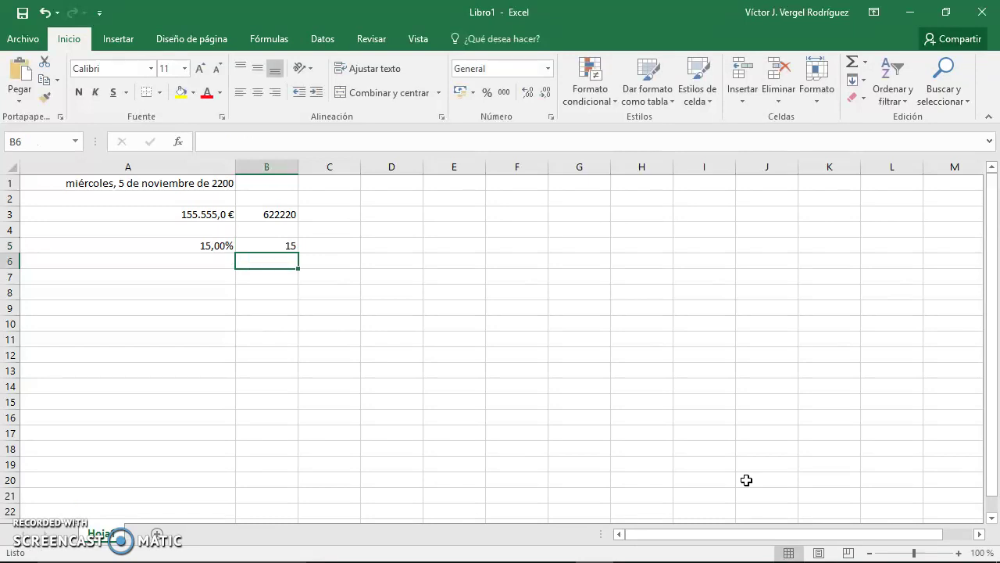
pyautogui.write('=100*0,15')
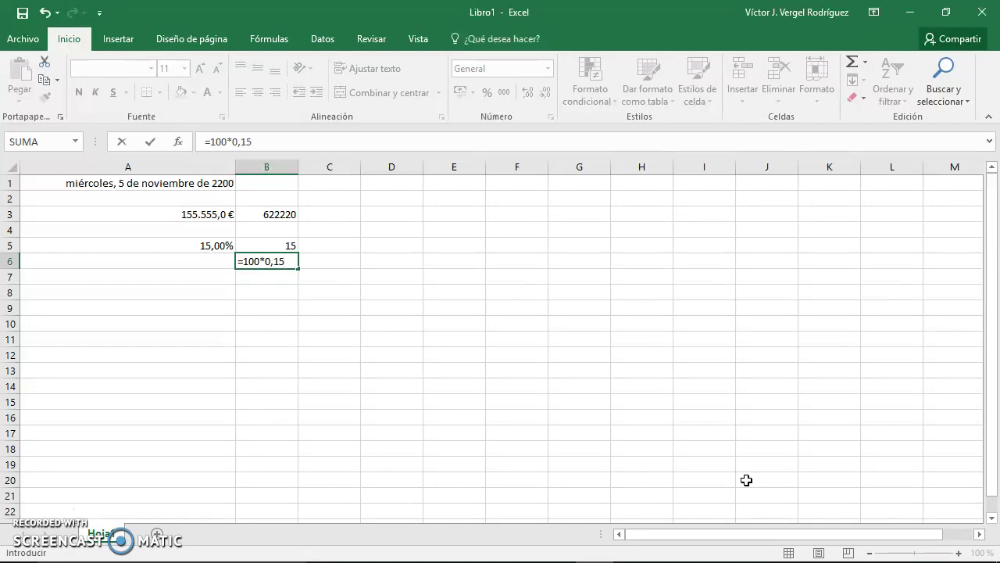
pyautogui.press('Return')
pyautogui.press('Up')
pyautogui.hotkey('shift', 'Up')
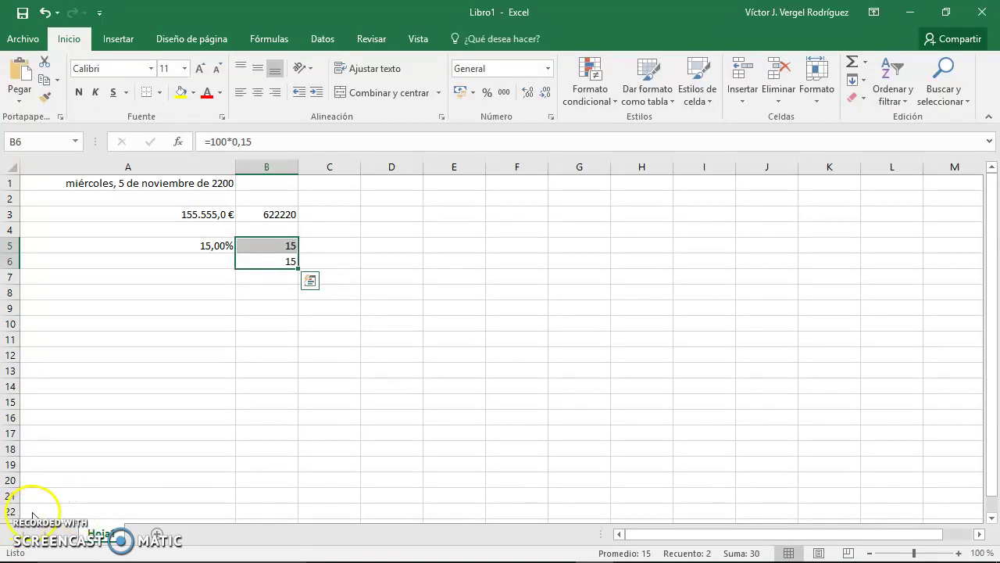
pyautogui.click(201, 275)
# Finish entering Buenos días in A7 and give it the Texto number format
pyautogui.write('M')
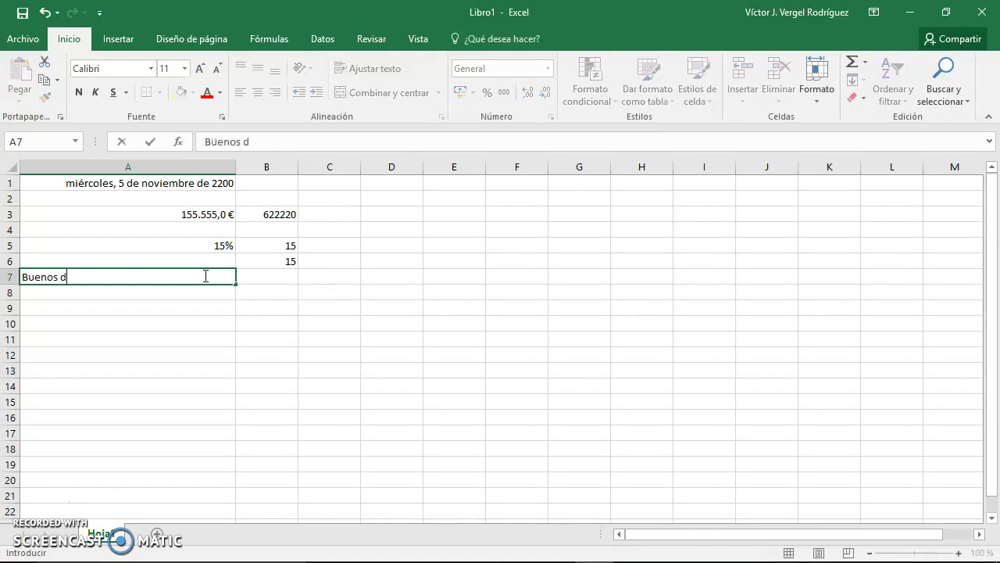
pyautogui.write('ías')
pyautogui.press('Return')
pyautogui.press('Up')
pyautogui.rightClick(204, 275)
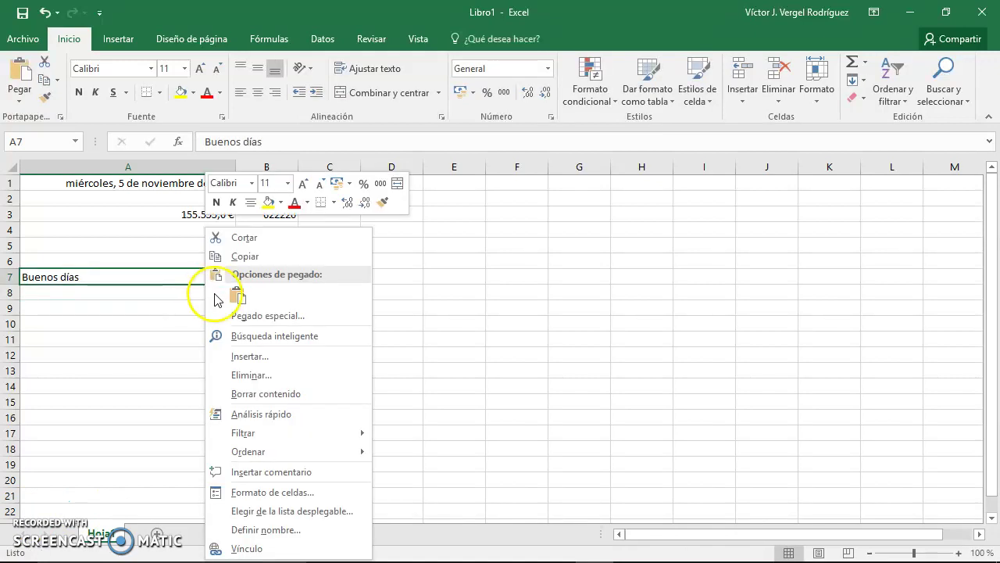
pyautogui.click(286, 491)
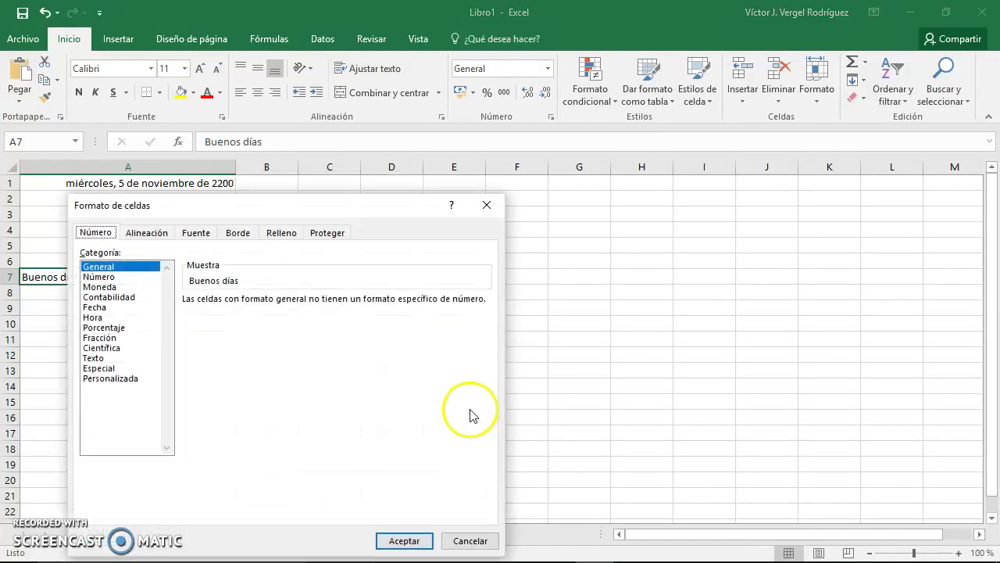
pyautogui.click(125, 358)
pyautogui.moveTo(250, 205); pyautogui.dragTo(574, 164)
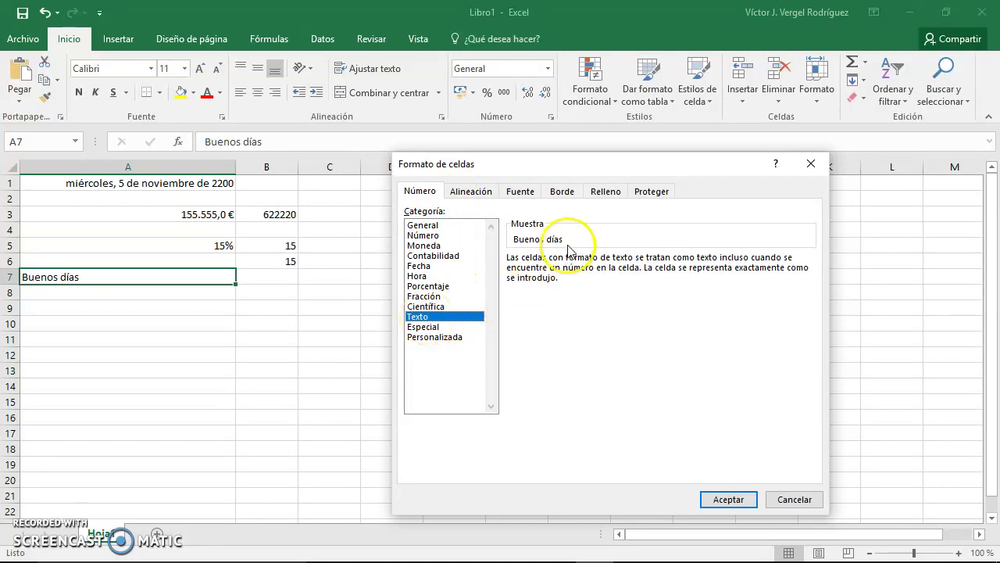
pyautogui.click(727, 500)
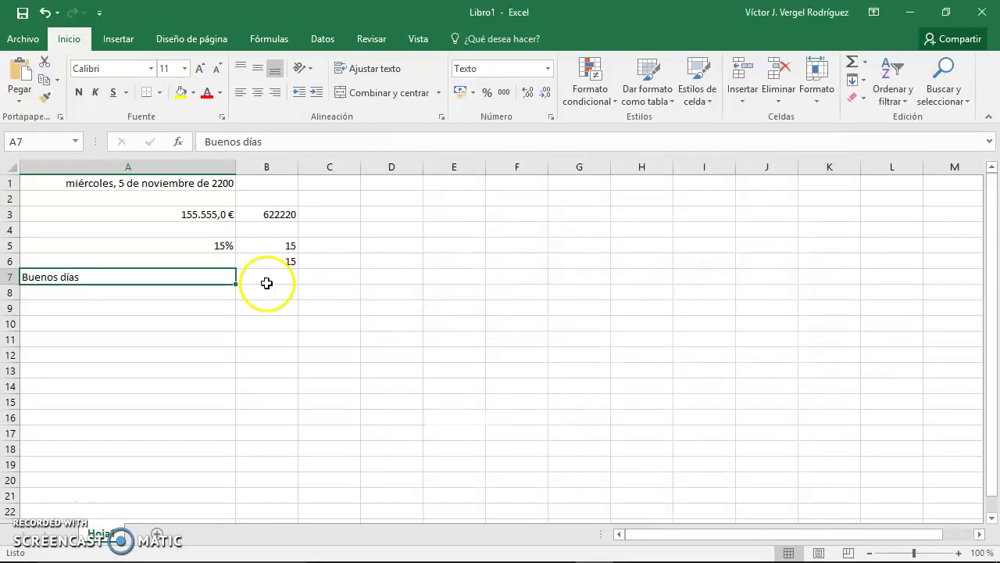
# Rotate the Buenos días text in A7 to 60 degrees
pyautogui.click(170, 182)
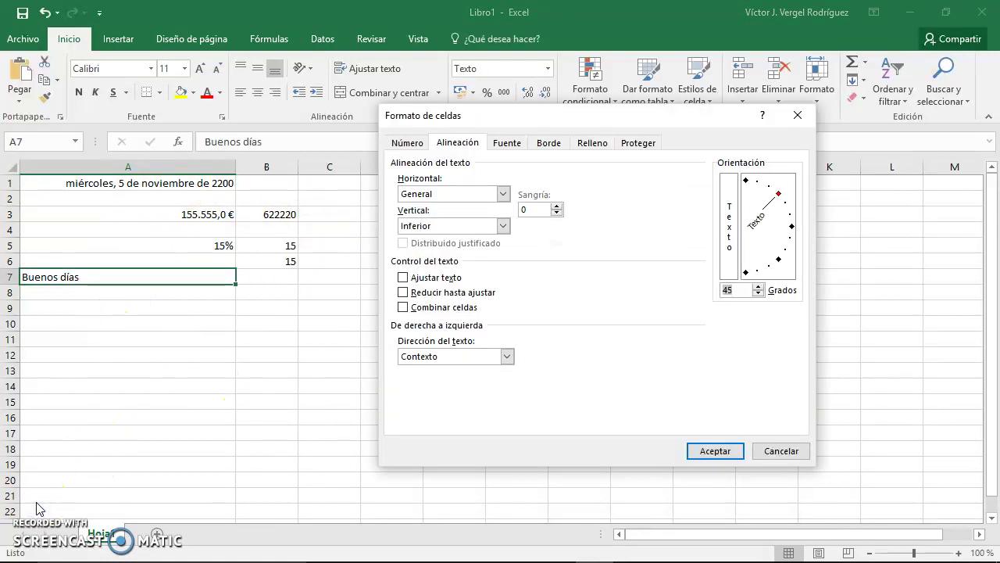
pyautogui.moveTo(778, 193)
pyautogui.mouseDown()
pyautogui.moveTo(756, 182)
pyautogui.moveTo(771, 192)
pyautogui.mouseUp()
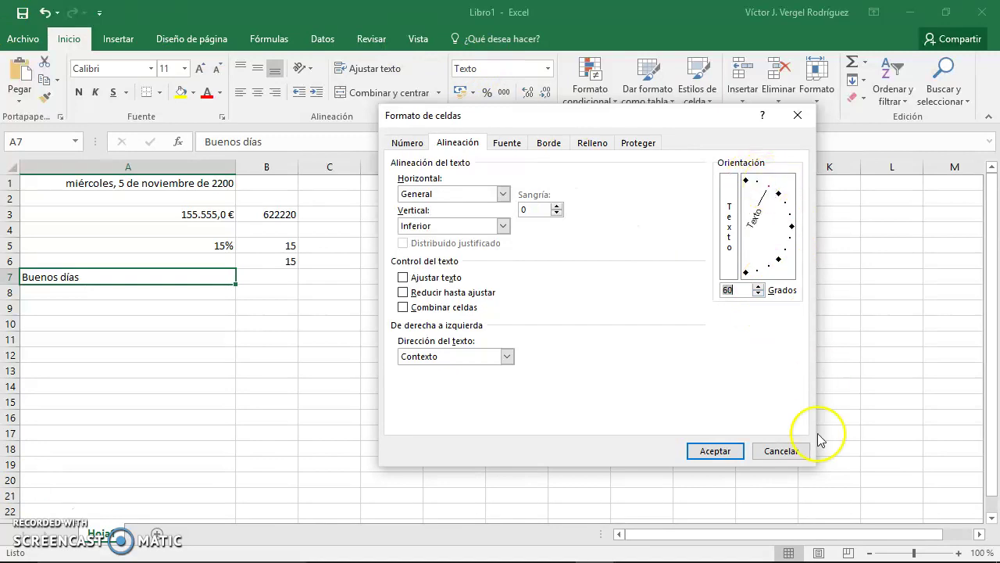
pyautogui.click(698, 450)
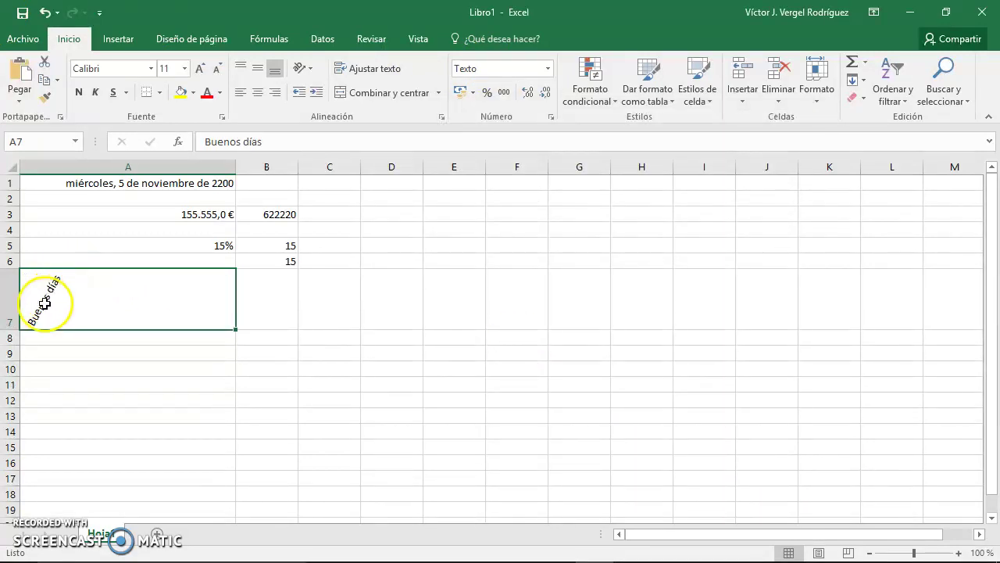
# Set A7's horizontal alignment to Derecha (right)
pyautogui.rightClick(195, 349)
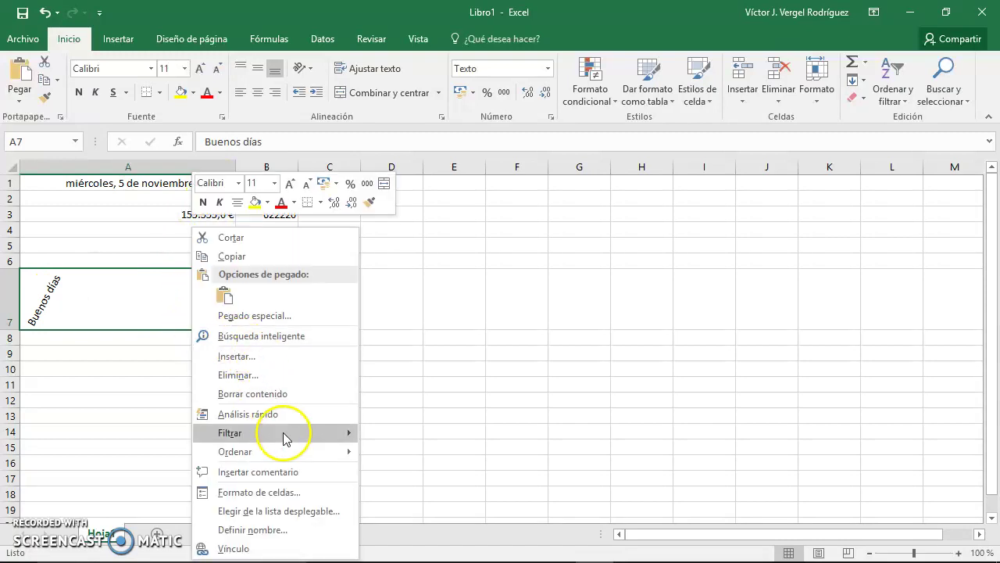
pyautogui.click(258, 492)
pyautogui.moveTo(311, 200)
pyautogui.mouseDown()
pyautogui.moveTo(765, 74)
pyautogui.moveTo(741, 68)
pyautogui.mouseUp()
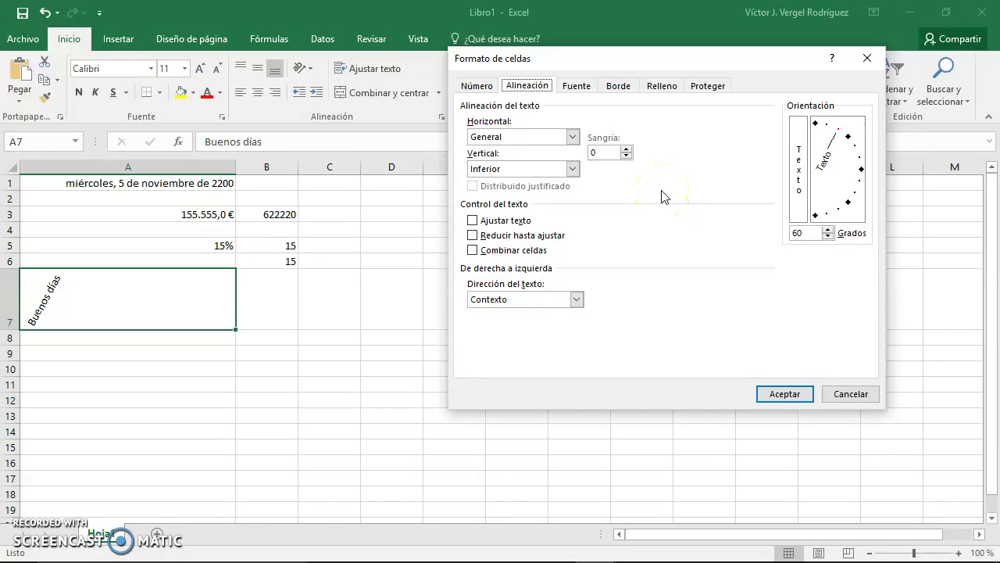
pyautogui.click(545, 140)
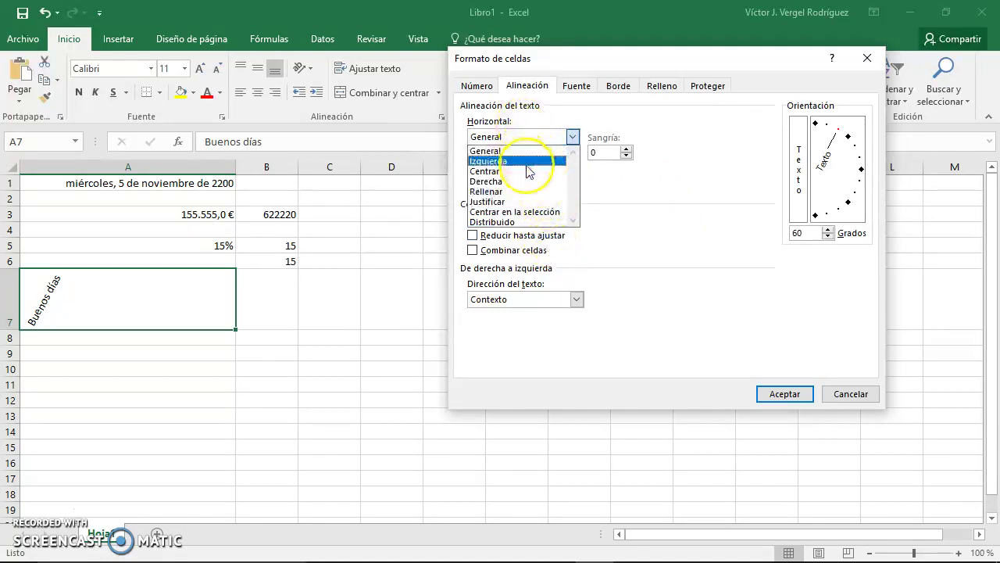
pyautogui.click(521, 185)
pyautogui.click(785, 395)
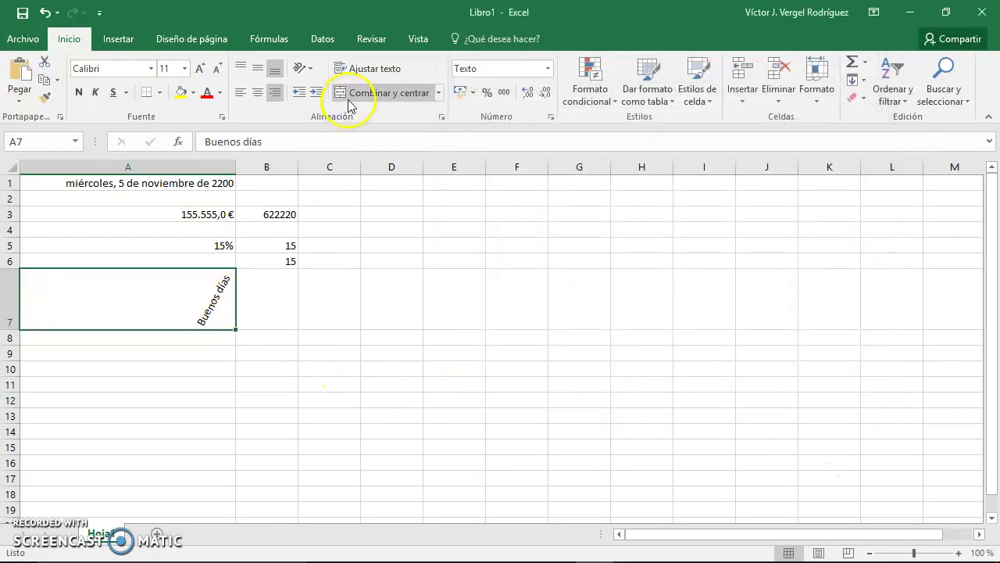
# Close the reopened cell format settings unchanged and make row 7 taller
pyautogui.rightClick(225, 290)
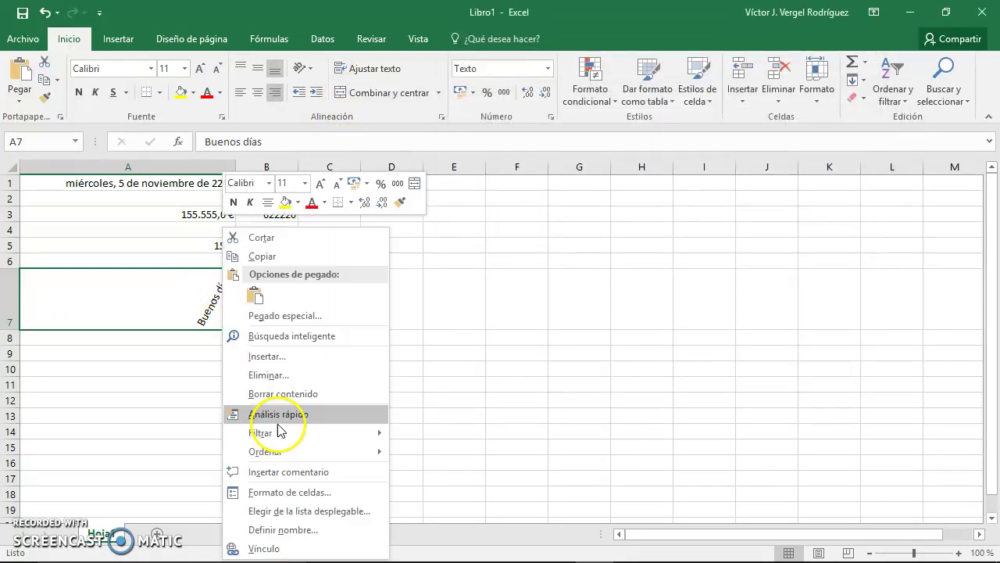
pyautogui.click(311, 491)
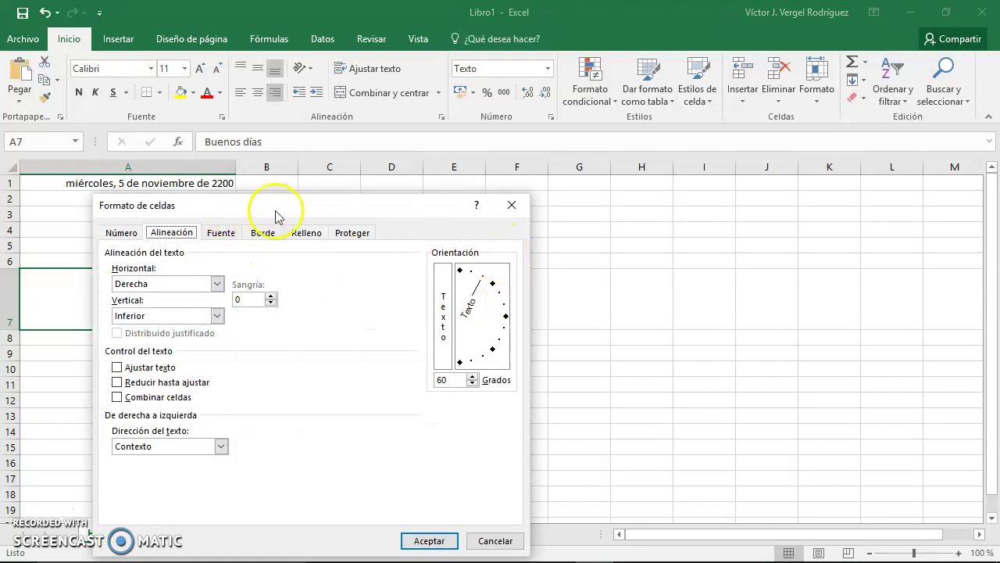
pyautogui.moveTo(250, 207); pyautogui.dragTo(511, 146)
pyautogui.click(772, 144)
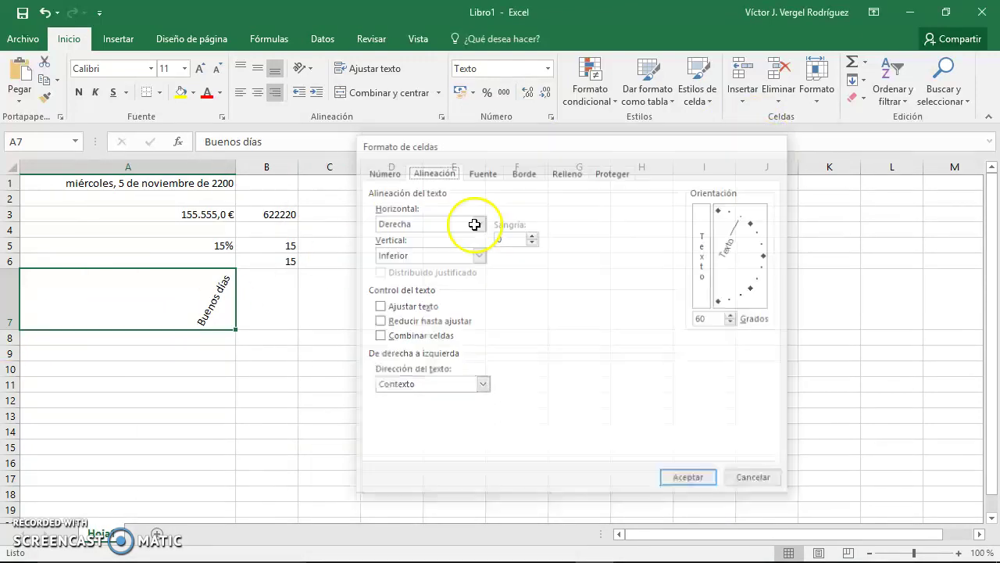
pyautogui.moveTo(11, 330); pyautogui.dragTo(17, 437)
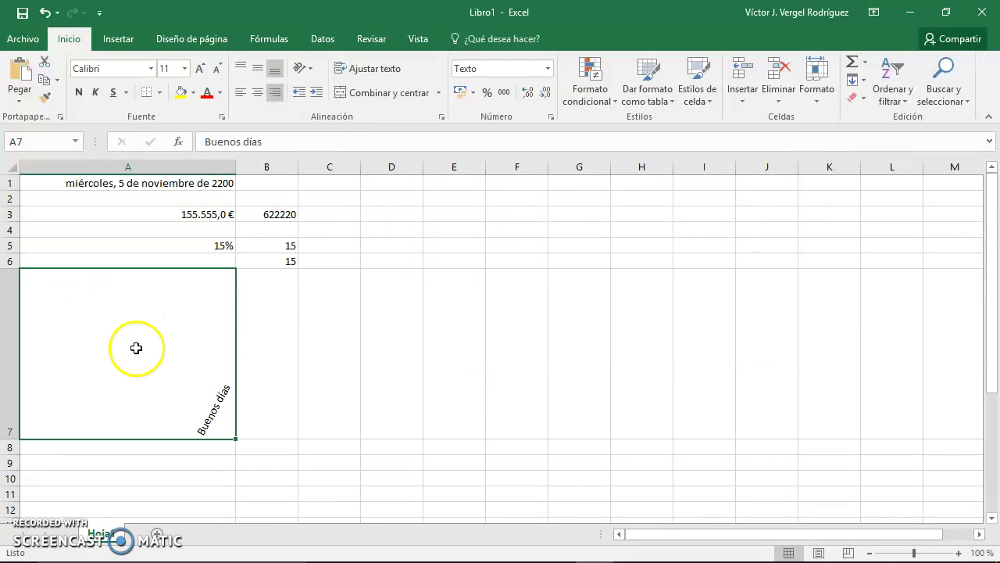
# Set A7's vertical alignment to Centrar and shorten row 7
pyautogui.rightClick(192, 374)
pyautogui.click(259, 307)
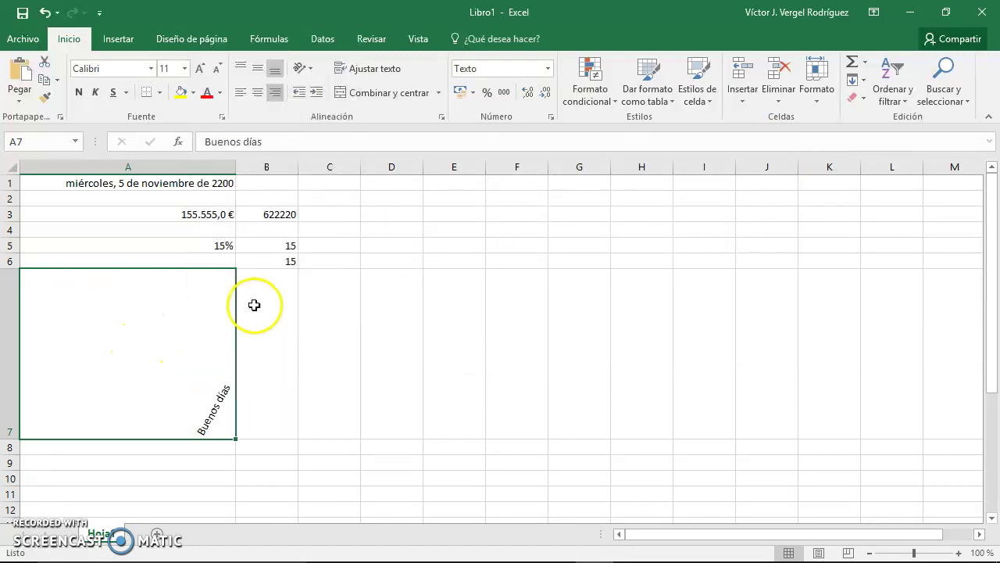
pyautogui.click(122, 234)
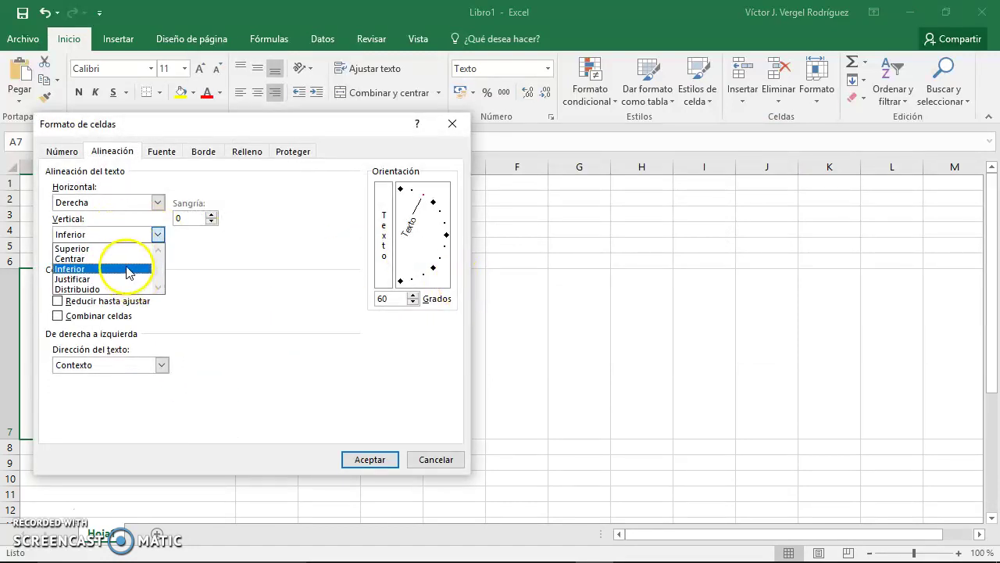
pyautogui.click(117, 259)
pyautogui.moveTo(249, 129); pyautogui.dragTo(702, 144)
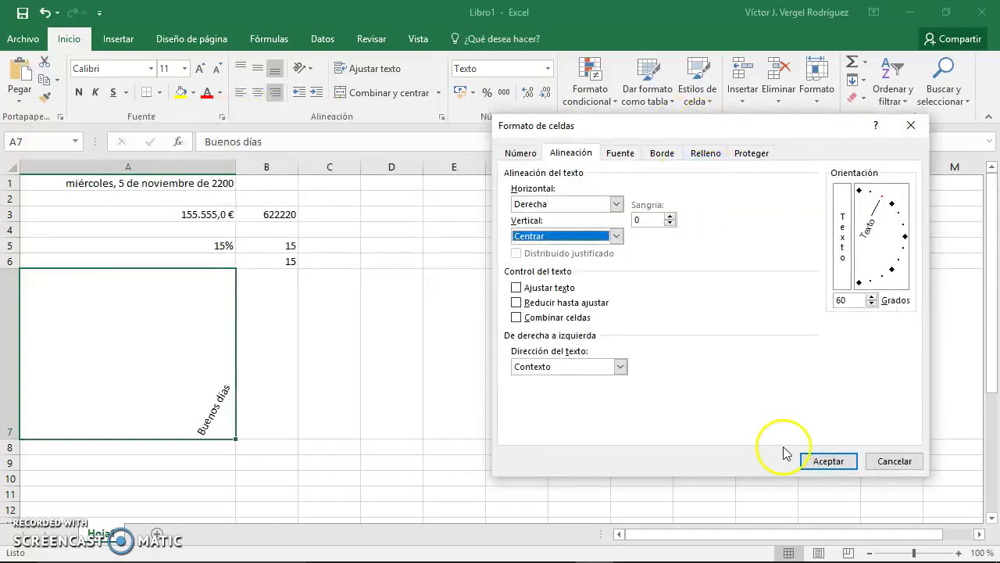
pyautogui.click(823, 461)
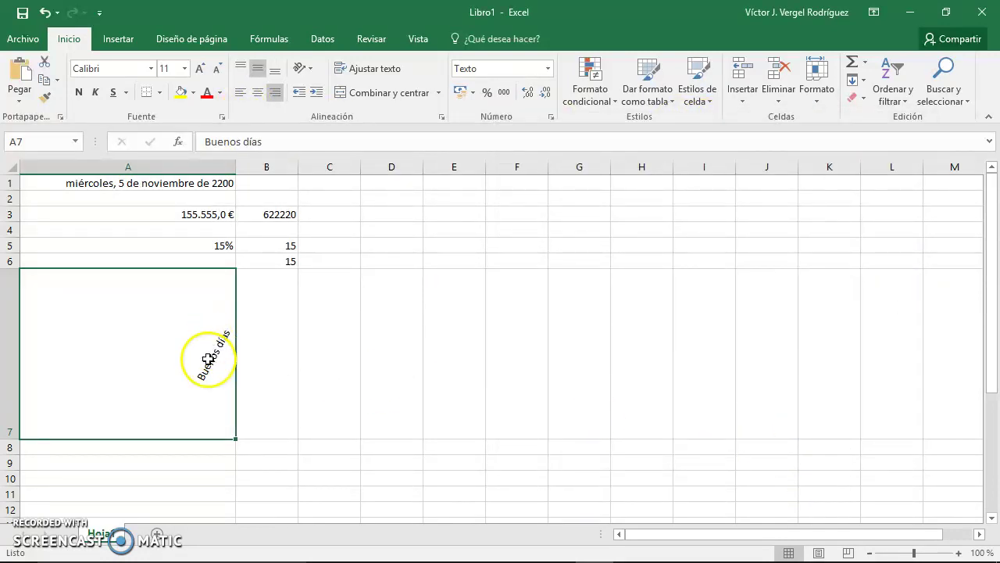
pyautogui.moveTo(10, 445)
pyautogui.mouseDown()
pyautogui.moveTo(10, 474)
pyautogui.moveTo(16, 372)
pyautogui.mouseUp()
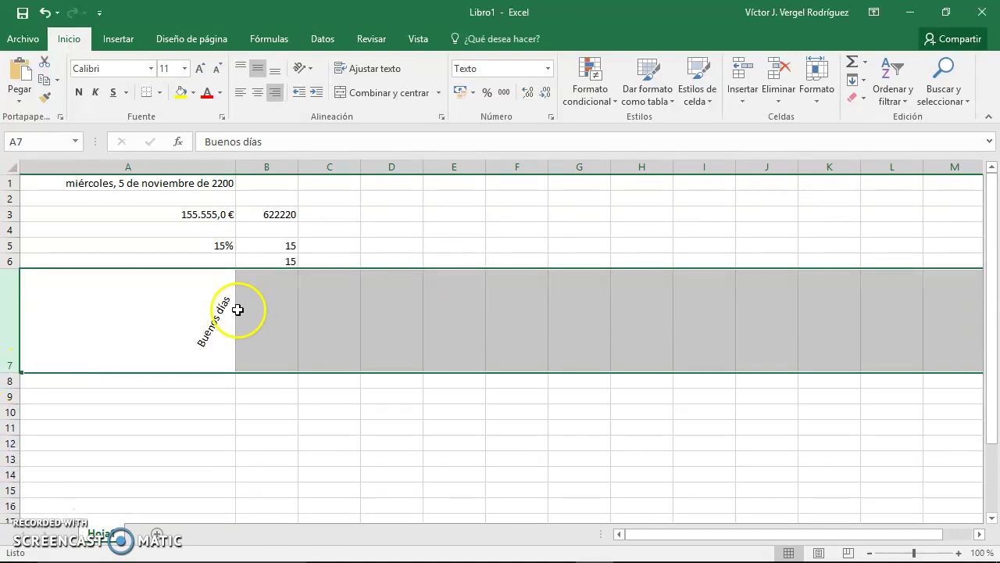
# Apply Ajustar texto to D7 so 'Frase completa de texto' wraps onto three lines
pyautogui.click(238, 309)
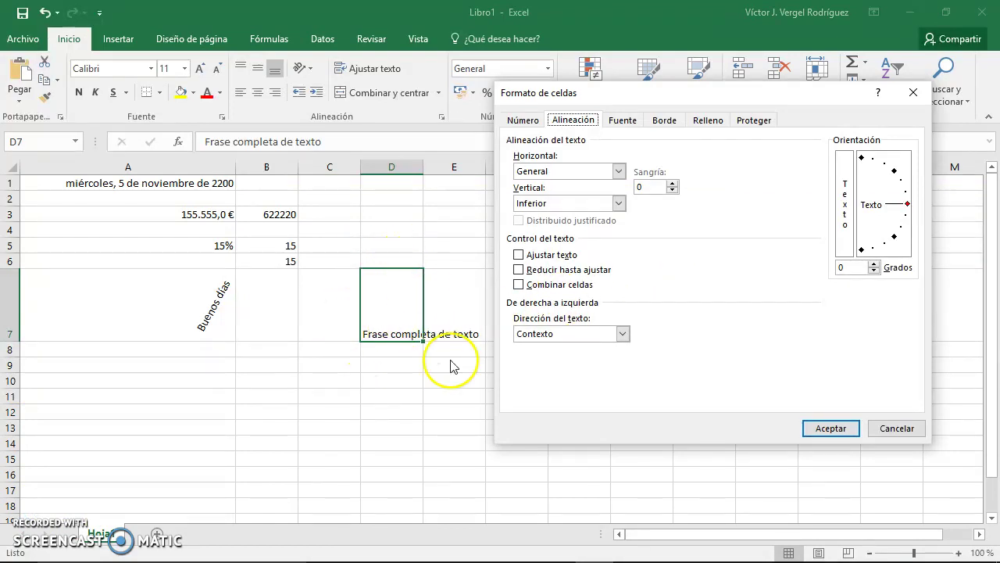
pyautogui.click(543, 258)
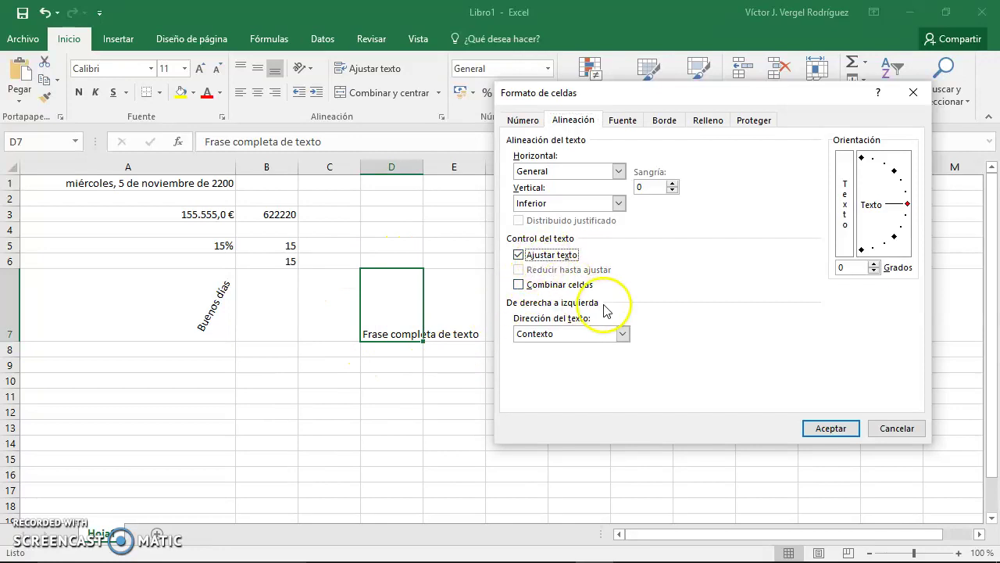
pyautogui.click(828, 429)
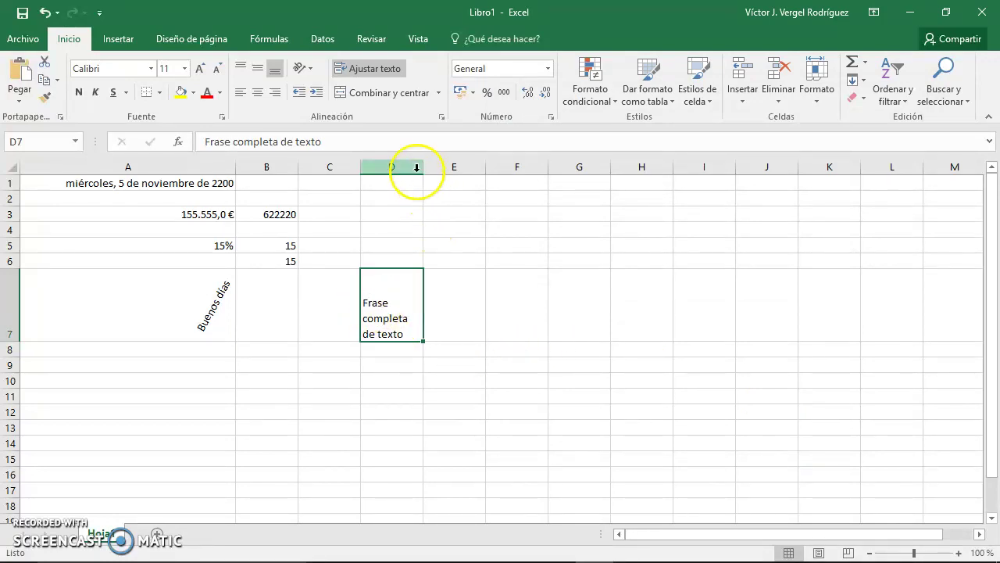
# Narrow column D and switch D7 from wrap text to Reducir hasta ajustar
pyautogui.moveTo(424, 166)
pyautogui.mouseDown()
pyautogui.moveTo(491, 173)
pyautogui.moveTo(393, 176)
pyautogui.moveTo(402, 180)
pyautogui.mouseUp()
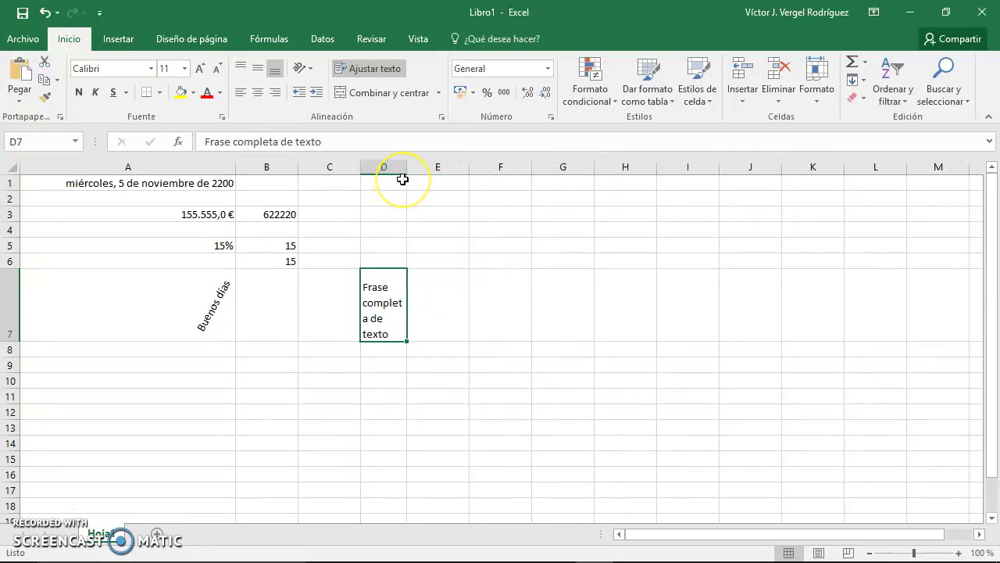
pyautogui.rightClick(388, 299)
pyautogui.moveTo(432, 451)
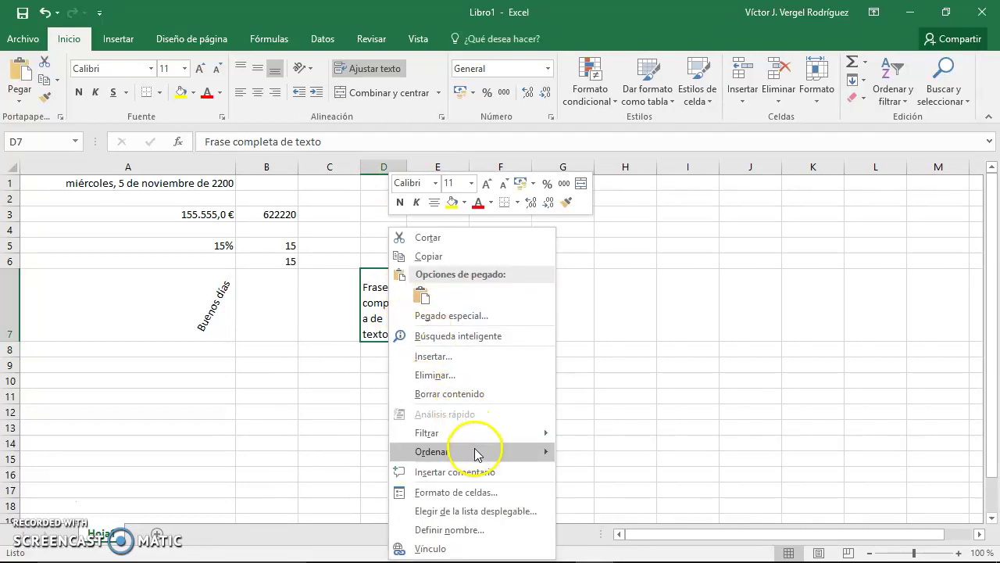
pyautogui.click(476, 494)
pyautogui.moveTo(463, 208); pyautogui.dragTo(743, 136)
pyautogui.click(582, 292)
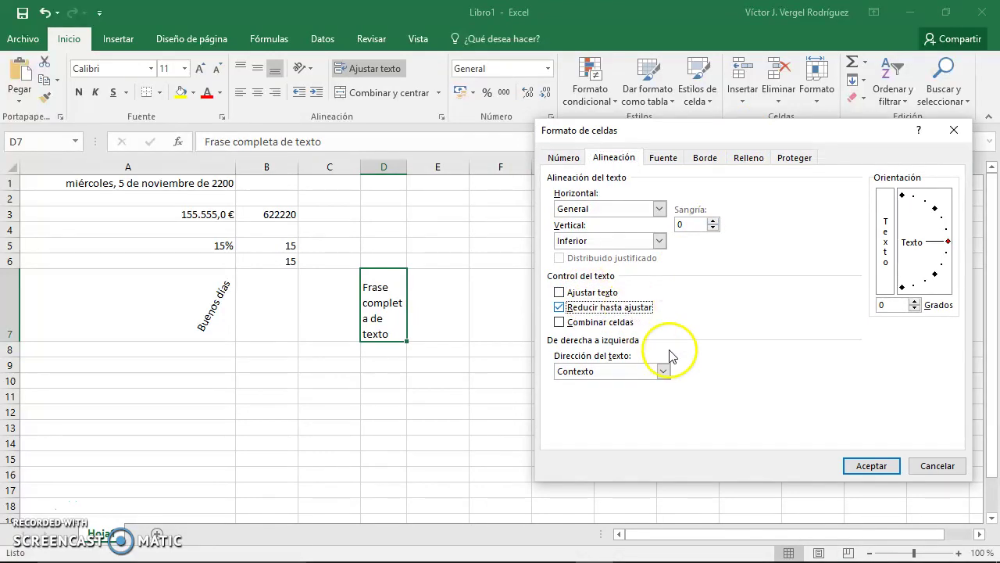
pyautogui.click(873, 467)
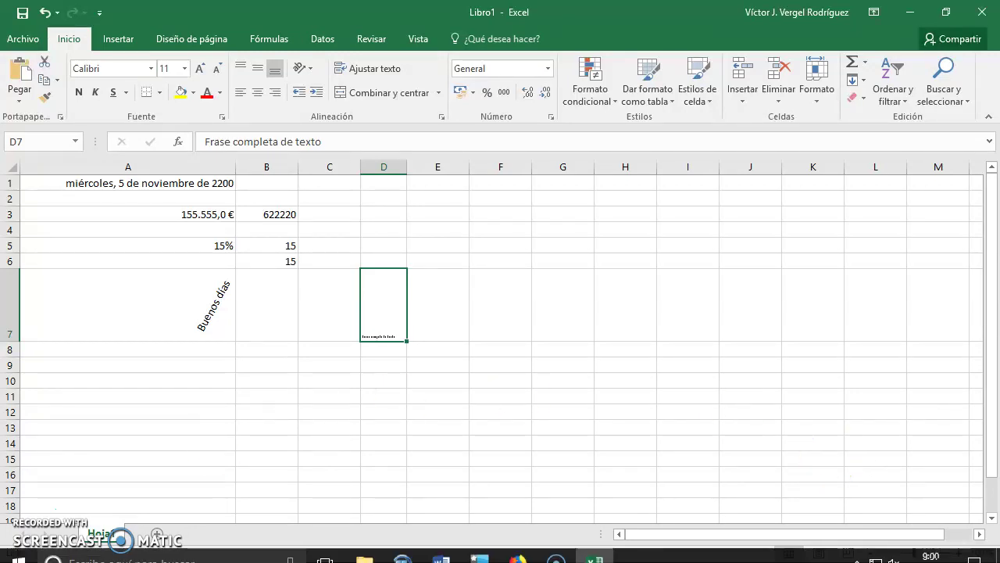
# Merge cells D7 through F7 into one cell with Combinar celdas
pyautogui.moveTo(383, 305); pyautogui.dragTo(511, 294)
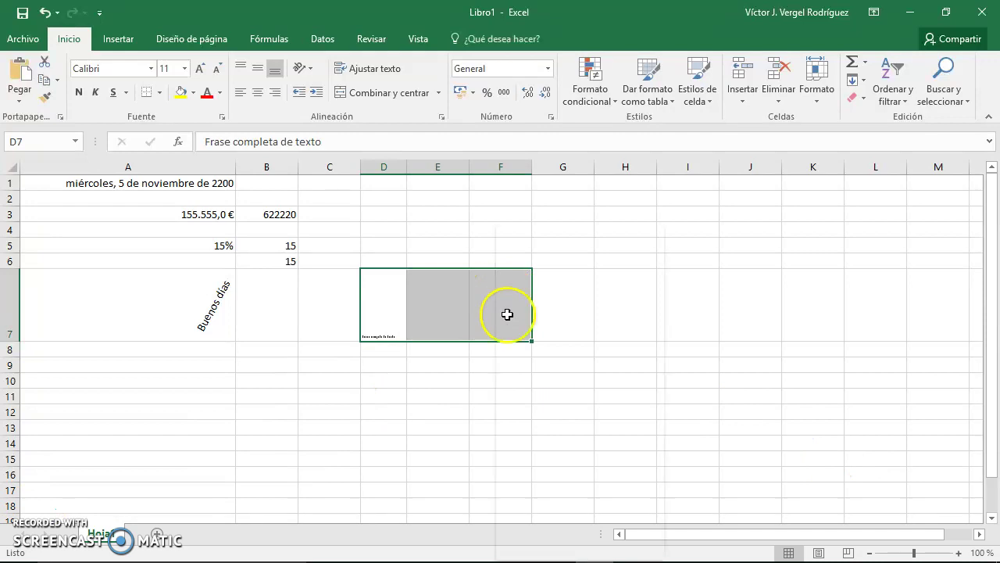
pyautogui.rightClick(504, 311)
pyautogui.click(575, 492)
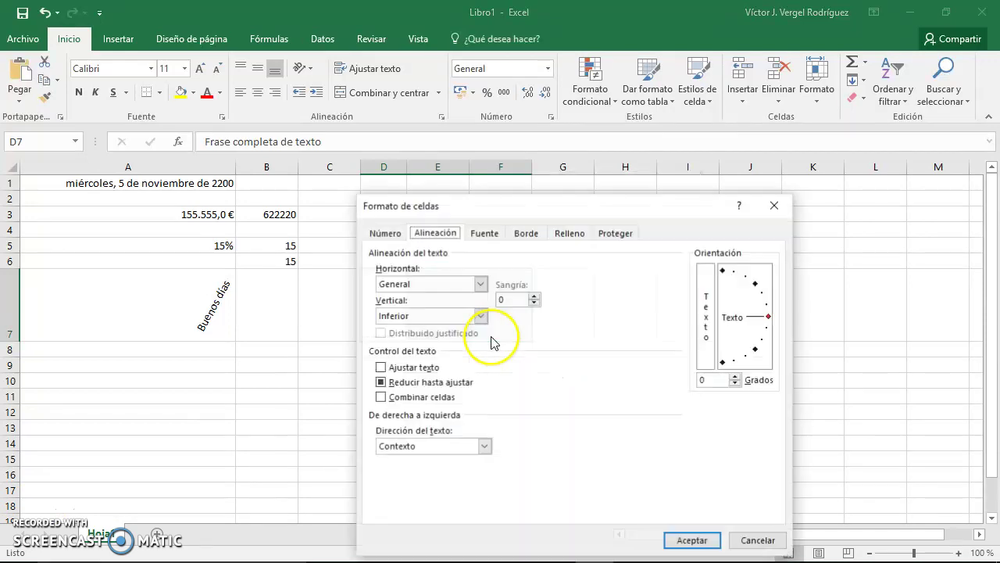
pyautogui.click(421, 397)
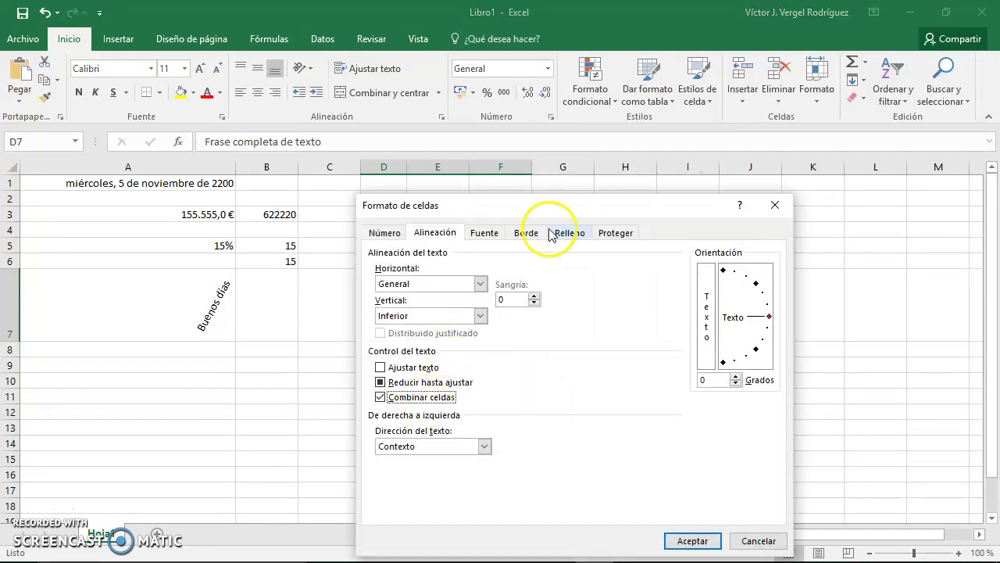
pyautogui.moveTo(547, 207); pyautogui.dragTo(700, 99)
pyautogui.click(845, 433)
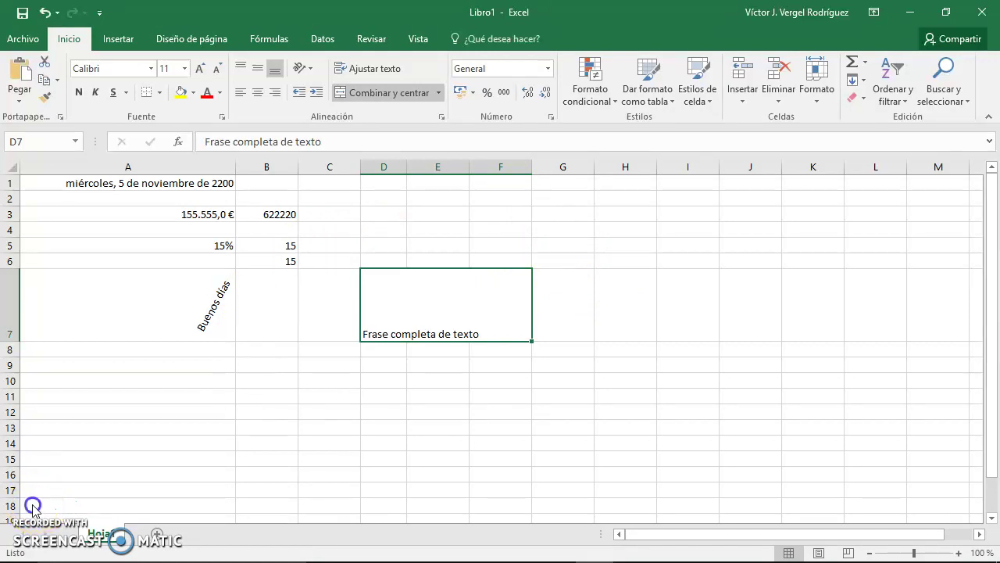
# Set the merged cell's Dirección del texto to De derecha a izquierda
pyautogui.hotkey('ctrl', '1')
pyautogui.moveTo(695, 103); pyautogui.dragTo(726, 103)
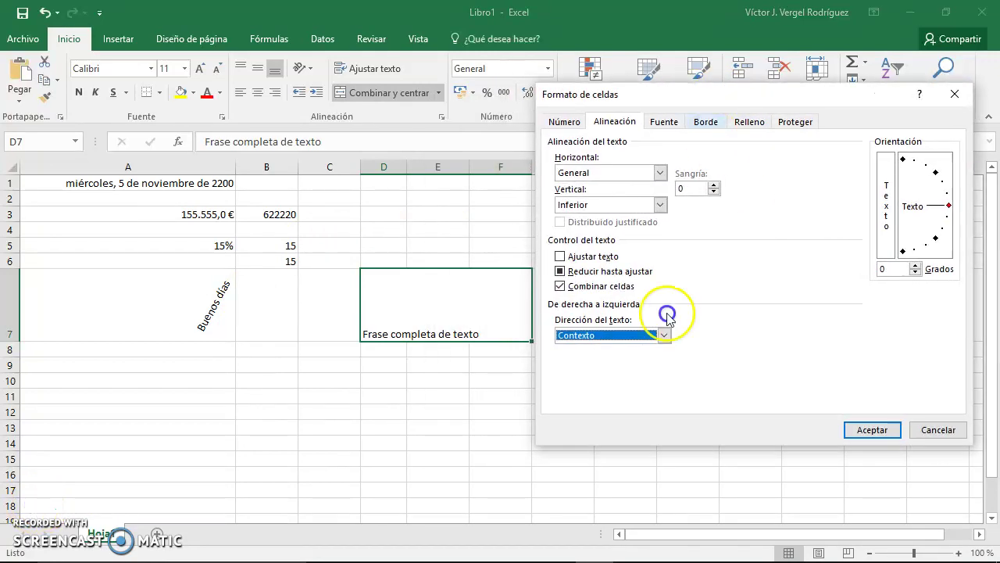
pyautogui.click(664, 336)
pyautogui.click(655, 361)
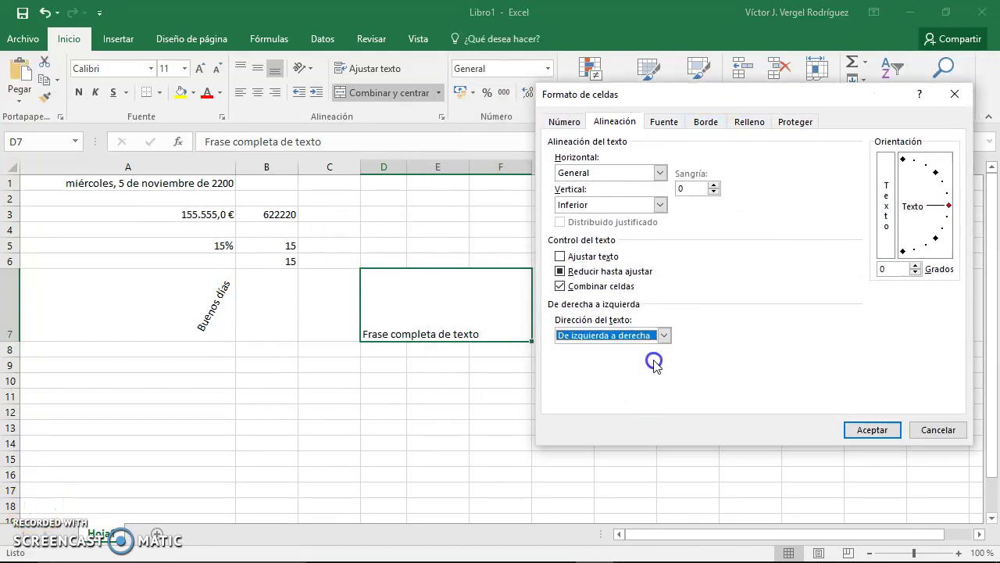
pyautogui.click(652, 341)
pyautogui.click(640, 372)
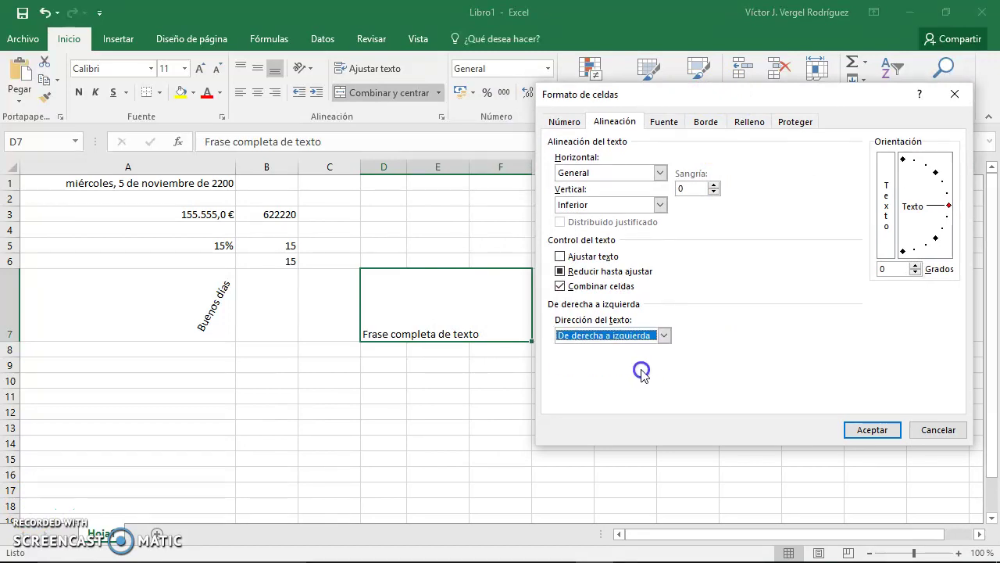
pyautogui.click(875, 431)
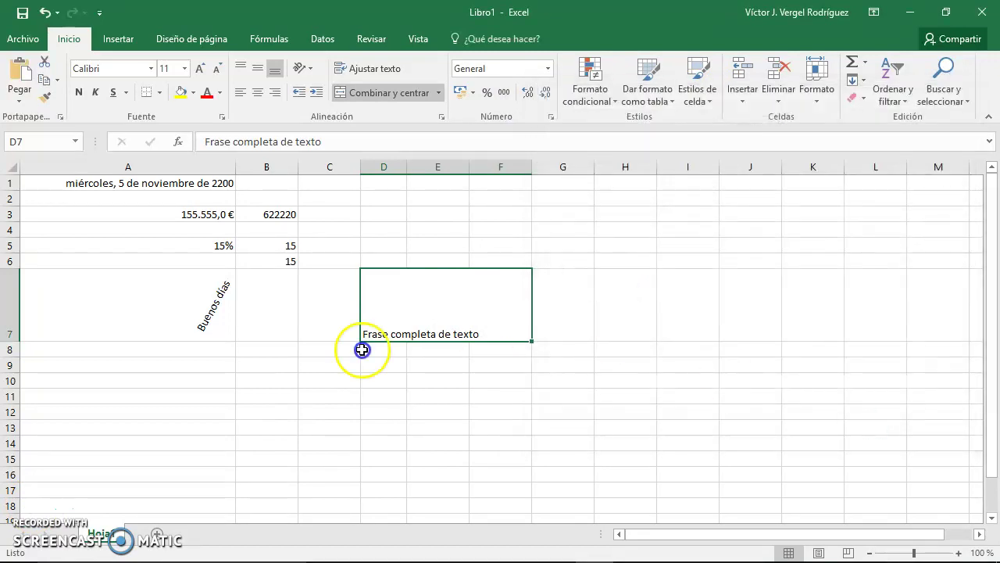
# Set the merged cell's text orientation to vertical, stacked letter by letter
pyautogui.rightClick(450, 320)
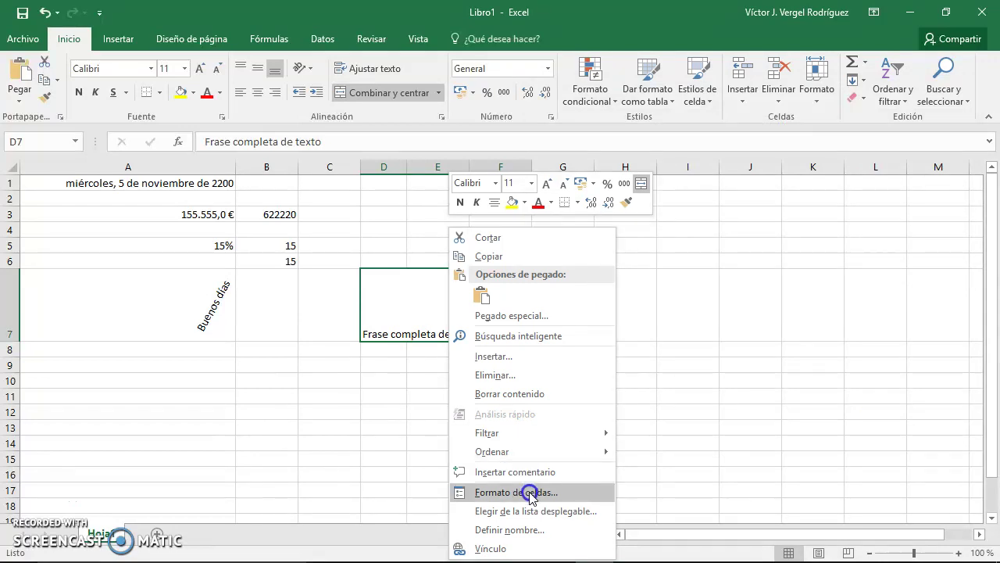
pyautogui.click(529, 494)
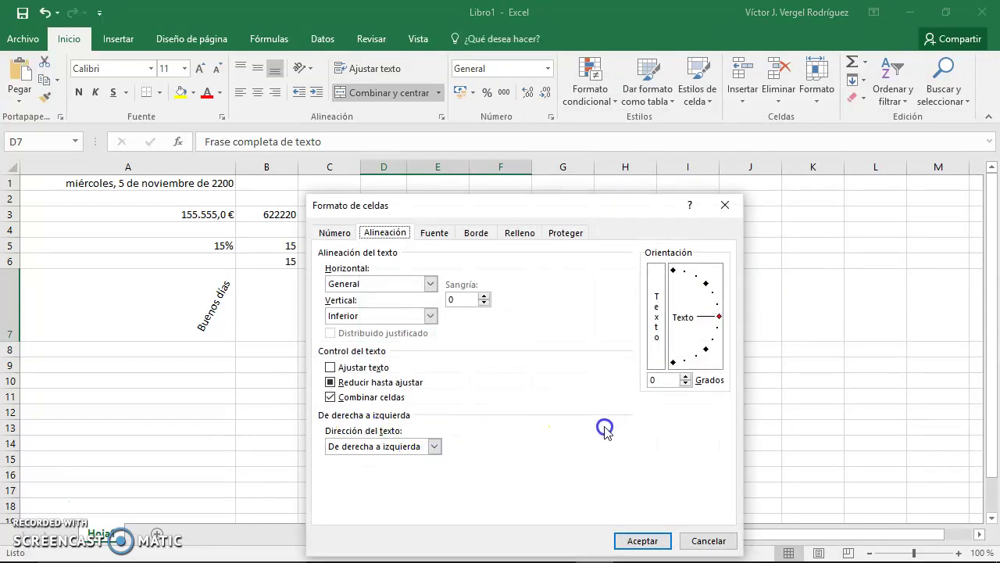
pyautogui.click(656, 344)
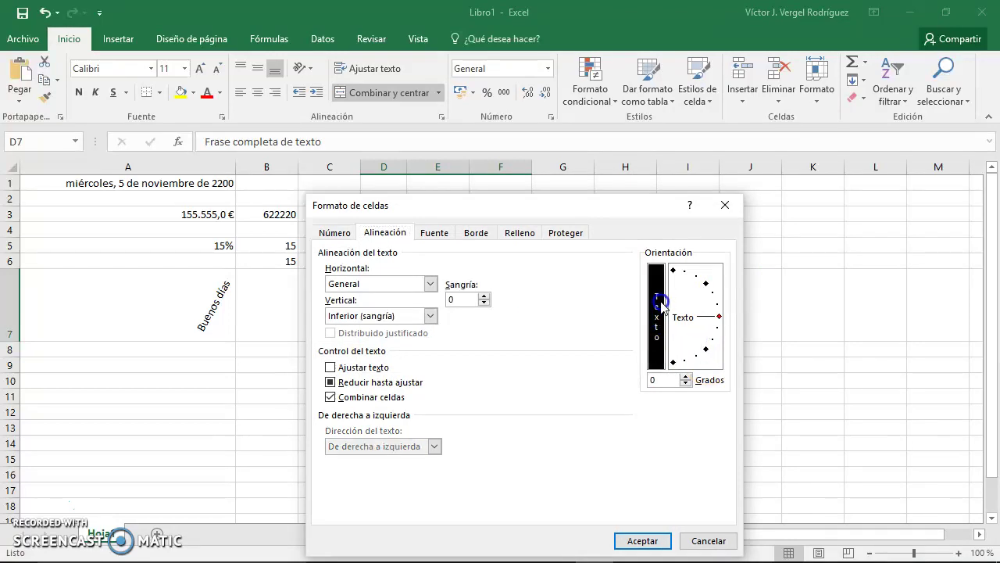
pyautogui.click(650, 539)
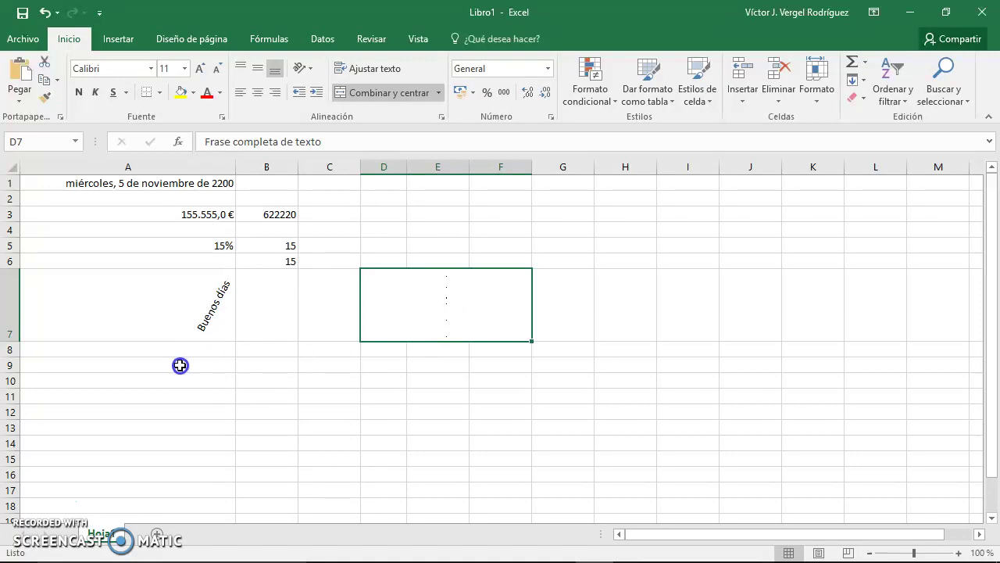
# Turn off Reducir hasta ajustar and Combinar celdas for D7:F7
pyautogui.rightClick(456, 301)
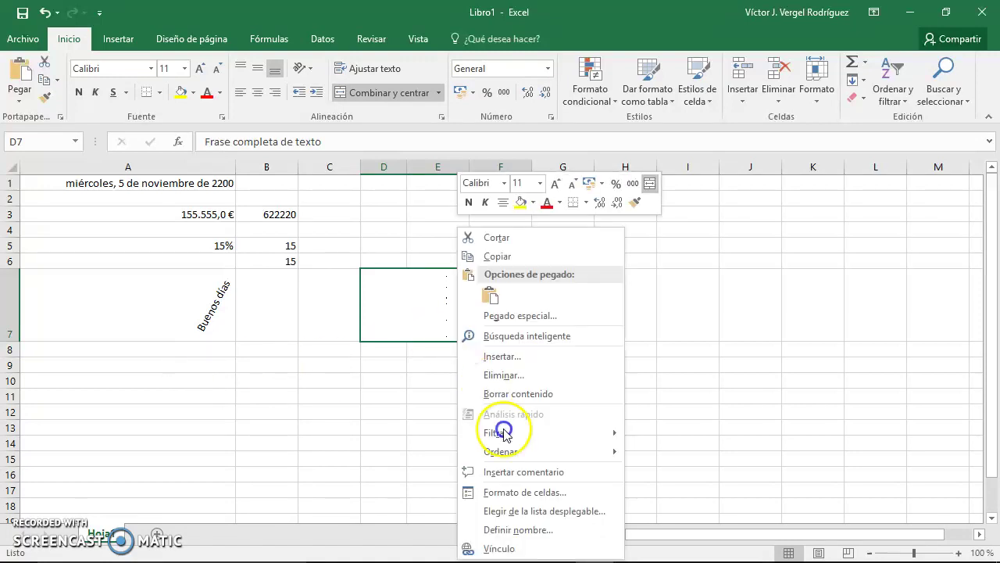
pyautogui.click(519, 430)
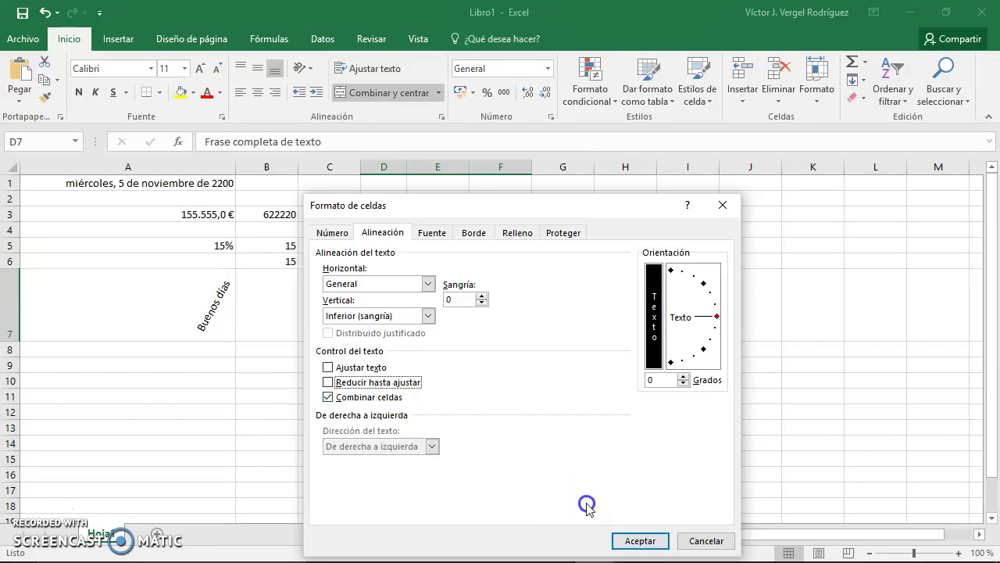
pyautogui.click(389, 399)
pyautogui.click(600, 540)
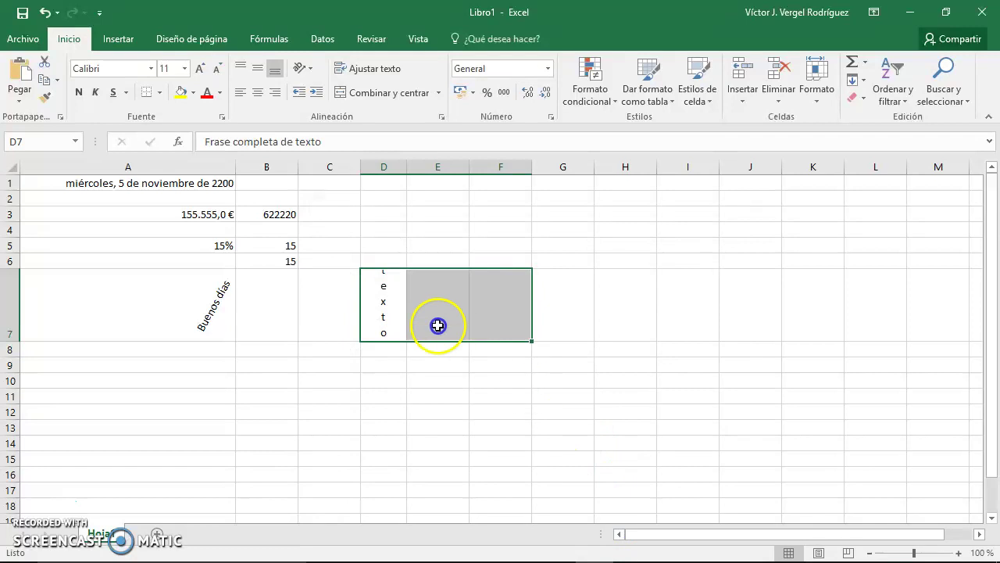
pyautogui.click(378, 295)
# Browse the font list for D7 and settle on the BattleLines font
pyautogui.rightClick(384, 302)
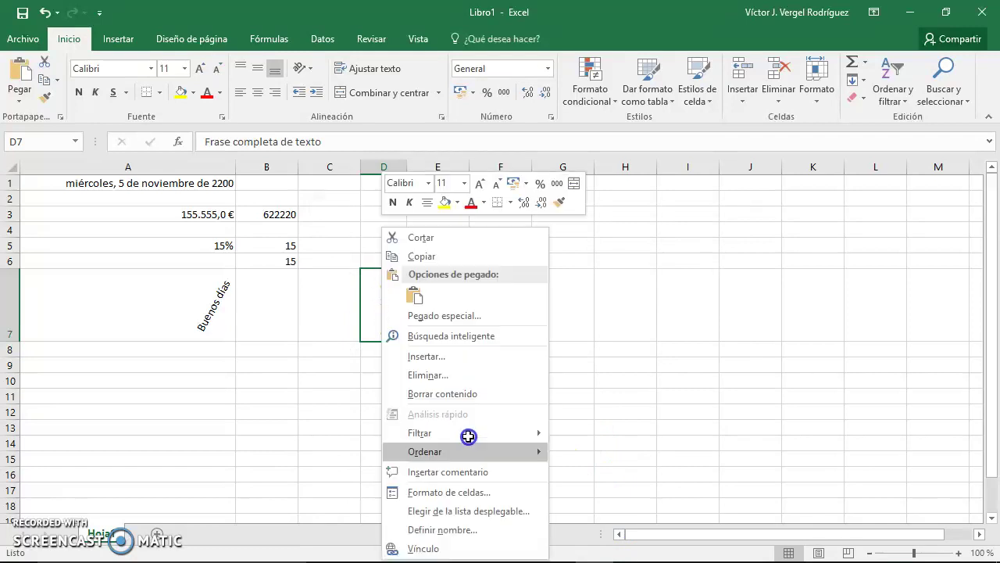
pyautogui.click(488, 493)
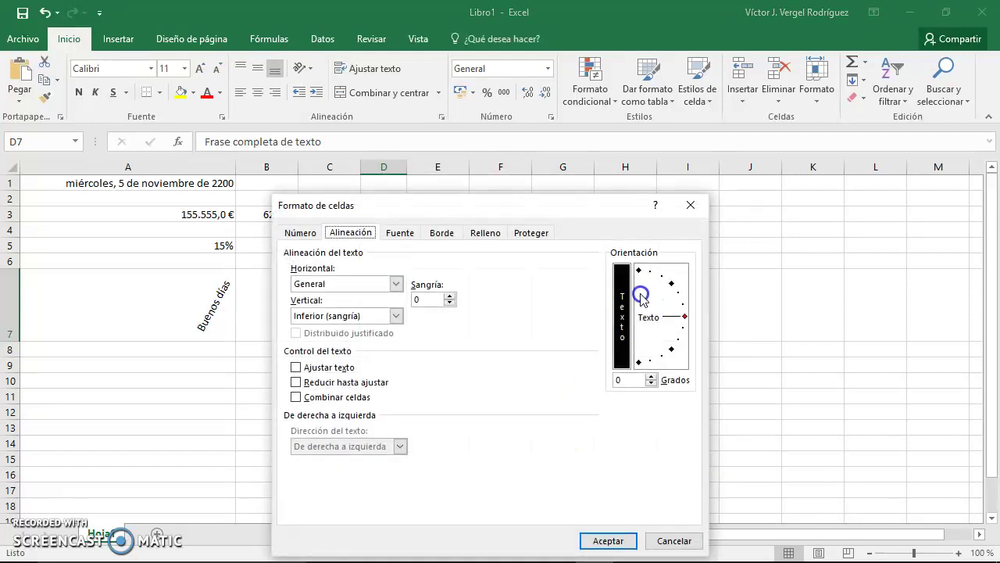
pyautogui.click(515, 449)
pyautogui.click(425, 456)
pyautogui.click(399, 232)
pyautogui.click(422, 293)
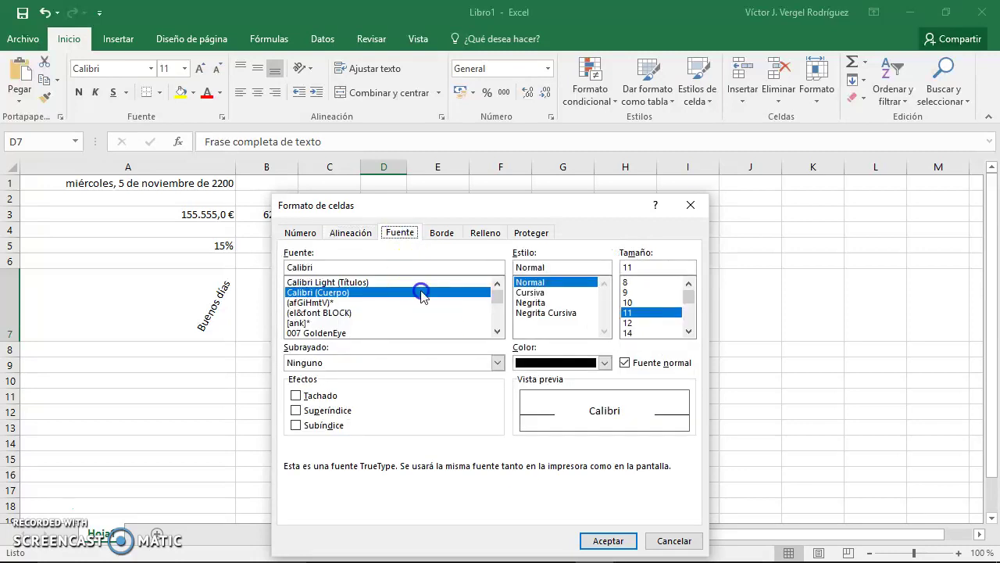
pyautogui.moveTo(423, 205); pyautogui.dragTo(549, 118)
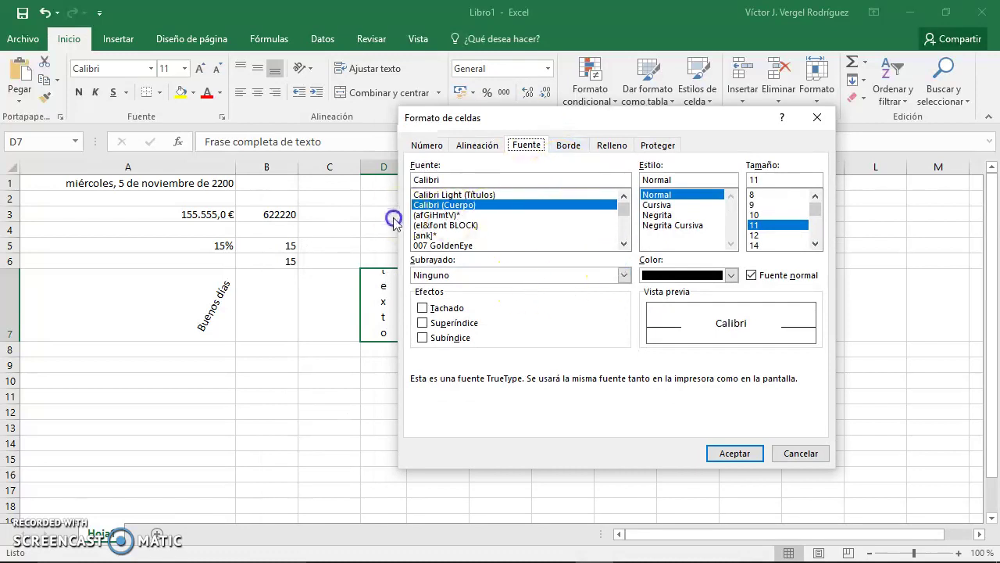
pyautogui.scroll(-5, 585, 226)
pyautogui.scroll(-5, 558, 230)
pyautogui.scroll(-5, 585, 228)
pyautogui.scroll(-3, 551, 229)
pyautogui.click(550, 227)
pyautogui.click(484, 245)
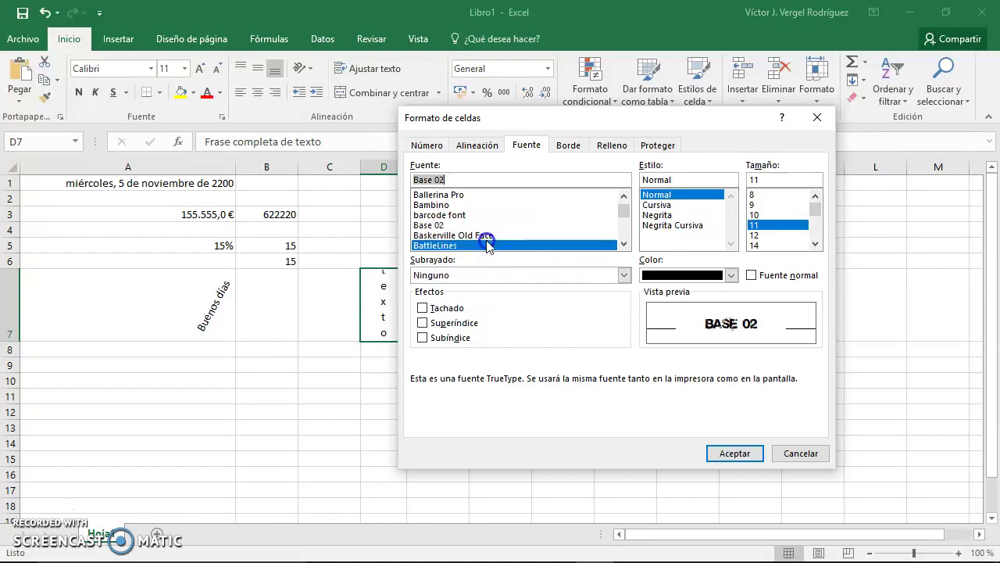
pyautogui.scroll(-1, 486, 234)
pyautogui.scroll(-1, 488, 239)
pyautogui.click(492, 245)
pyautogui.click(490, 214)
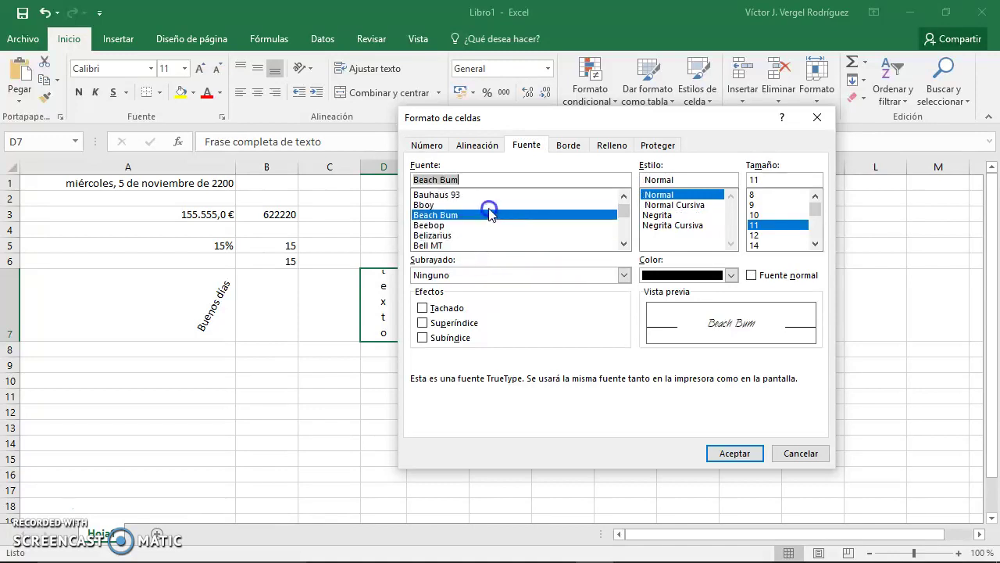
pyautogui.click(475, 225)
pyautogui.click(457, 215)
pyautogui.click(455, 196)
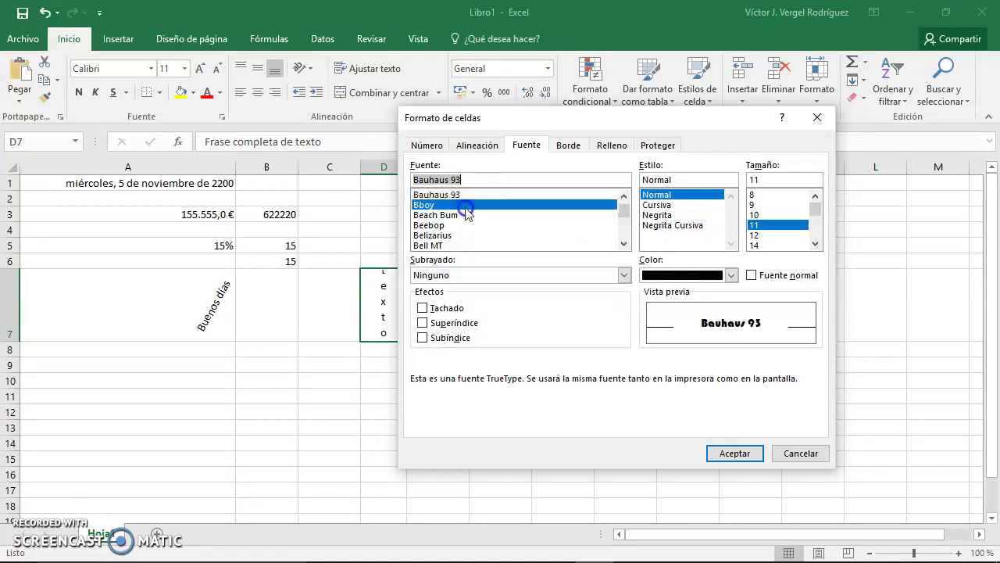
pyautogui.scroll(1, 547, 216)
pyautogui.click(520, 214)
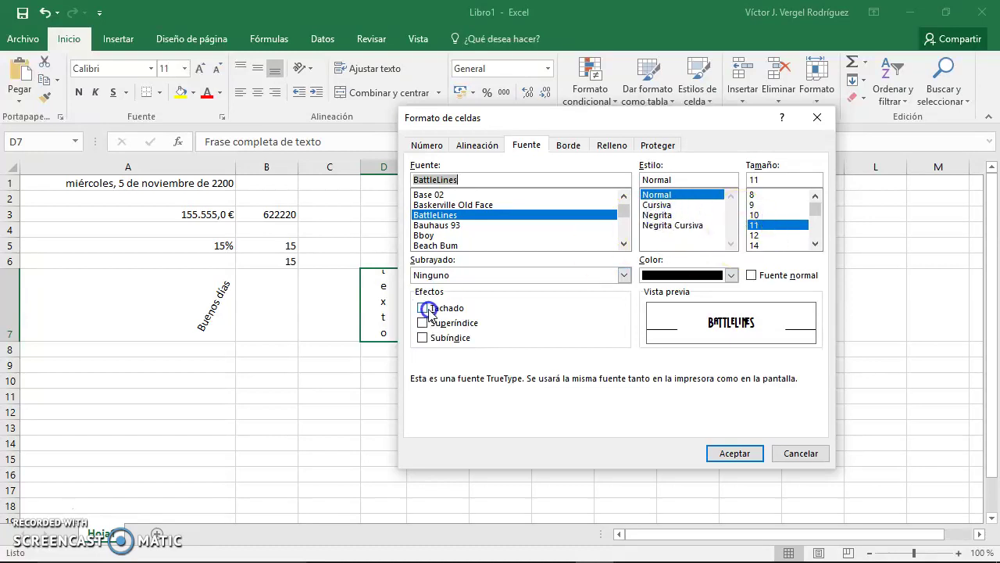
# Give D7's text a double underline, gold colour and size 18, and apply
pyautogui.click(557, 280)
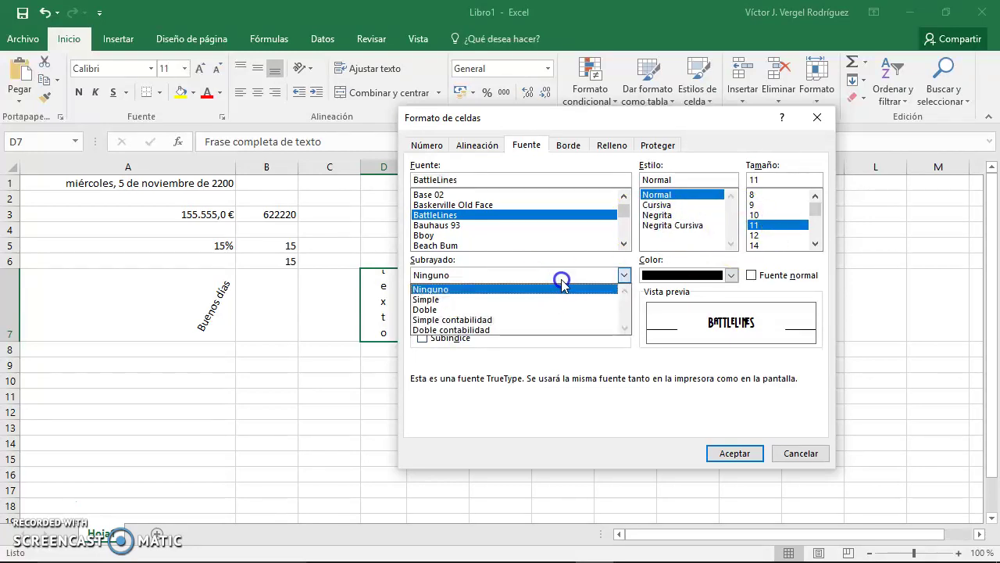
pyautogui.click(579, 310)
pyautogui.click(733, 275)
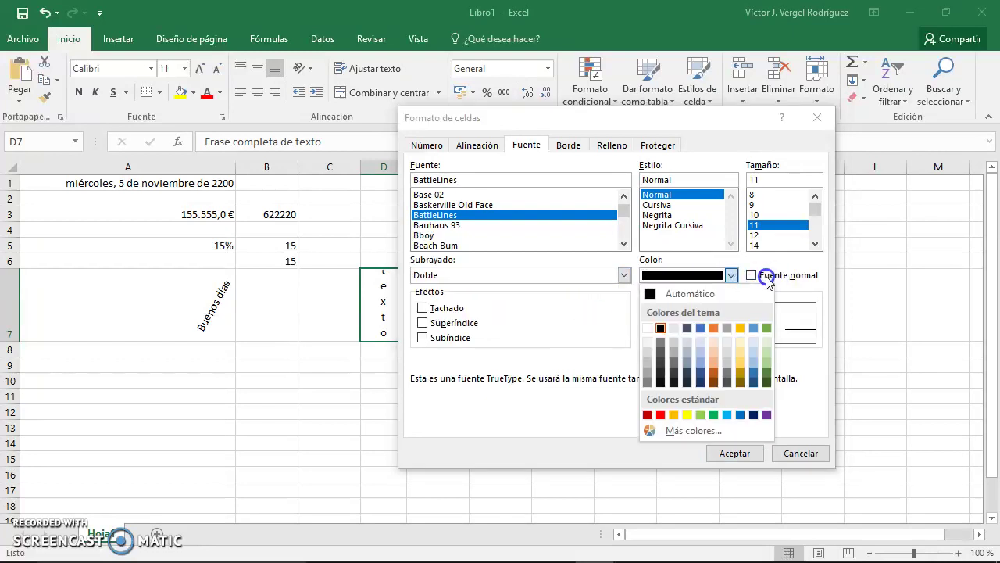
pyautogui.click(741, 379)
pyautogui.click(748, 457)
pyautogui.click(801, 244)
pyautogui.doubleClick(815, 243)
pyautogui.click(801, 244)
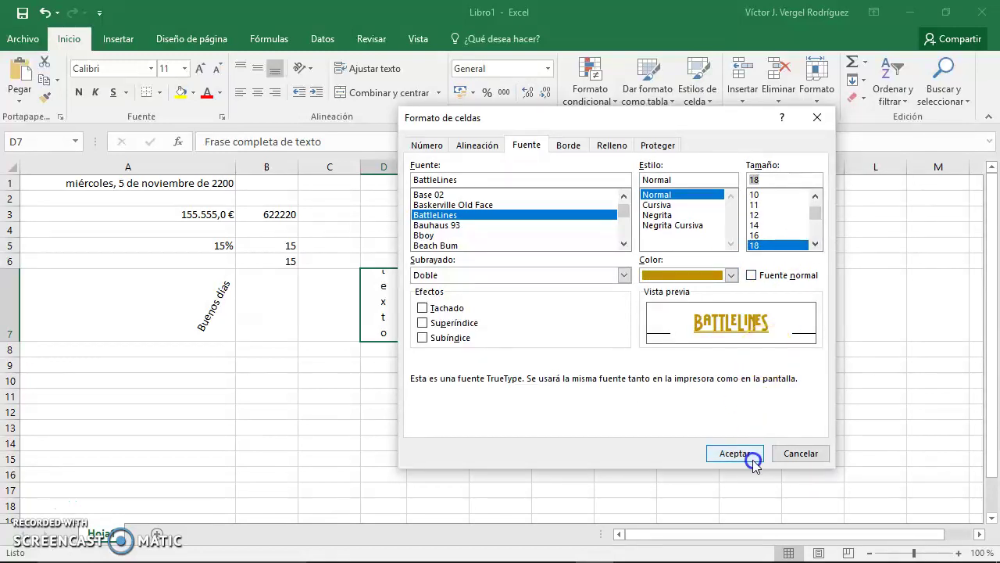
pyautogui.click(750, 455)
# Switch off D7's vertical text orientation so its text runs horizontally
pyautogui.rightClick(386, 336)
pyautogui.click(478, 493)
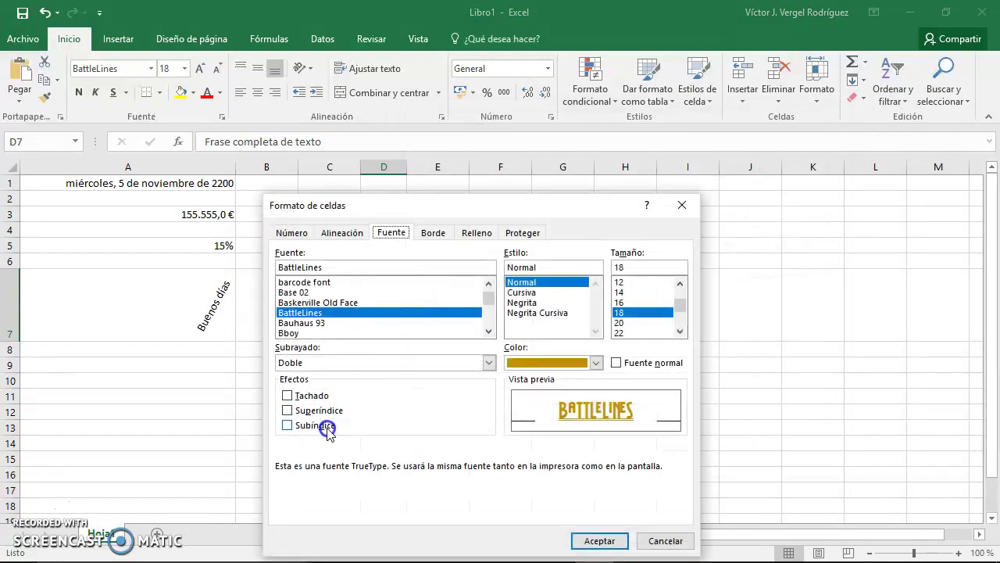
pyautogui.click(343, 233)
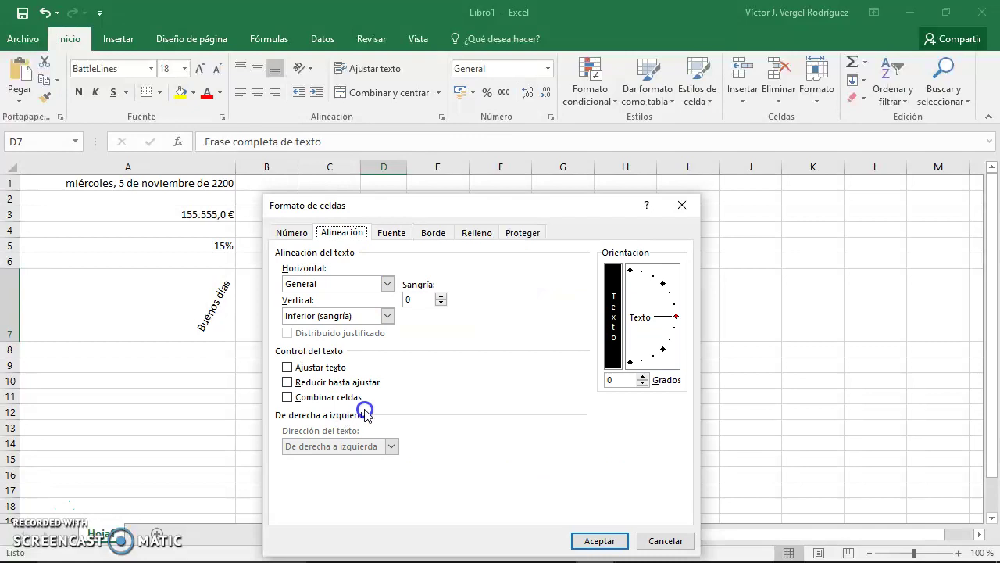
pyautogui.click(614, 355)
pyautogui.click(613, 547)
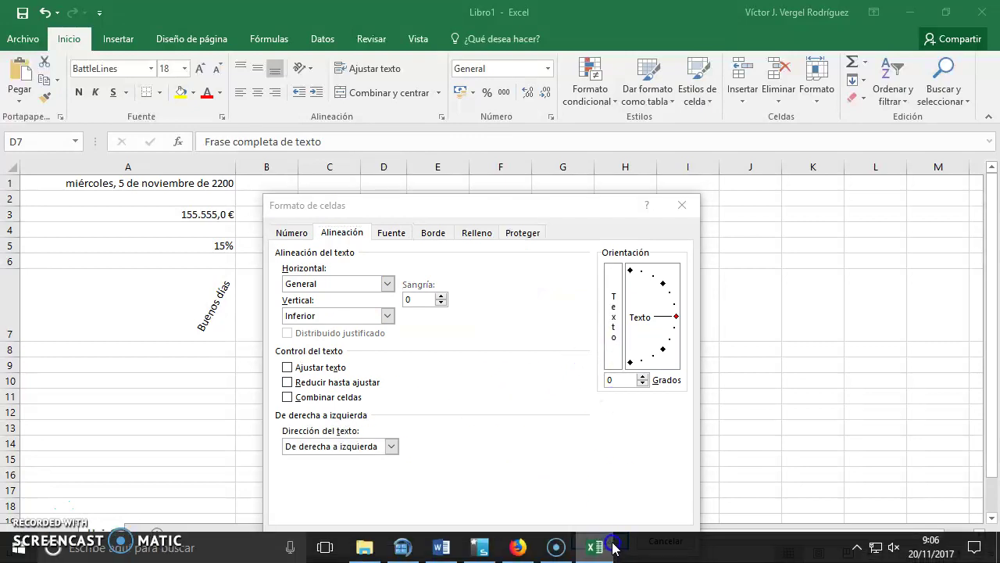
pyautogui.rightClick(598, 547)
pyautogui.click(614, 509)
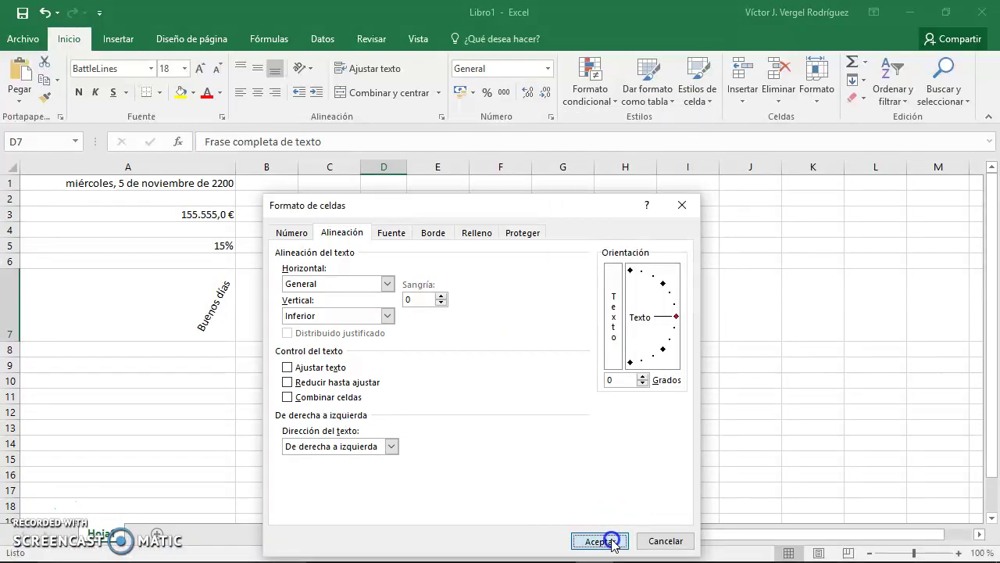
pyautogui.click(599, 539)
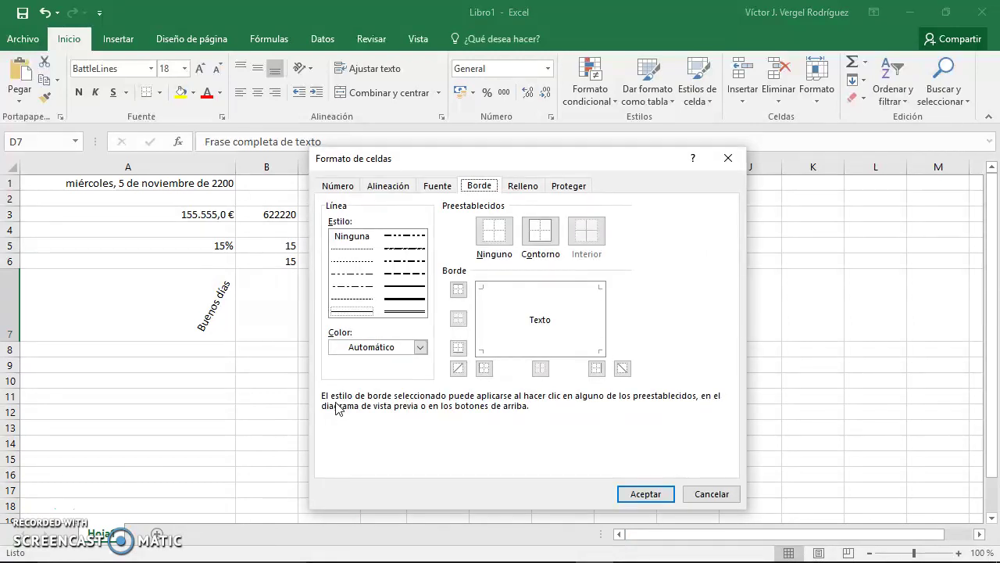
# Give D7 dotted double top and left borders, and thick dark blue bottom and right borders
pyautogui.click(352, 298)
pyautogui.click(458, 289)
pyautogui.click(484, 368)
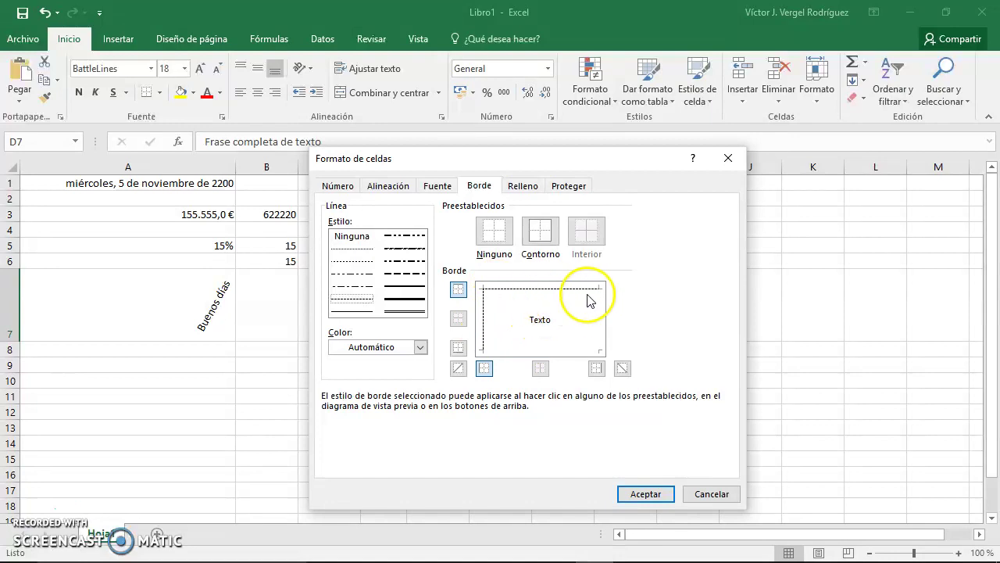
pyautogui.click(404, 298)
pyautogui.click(458, 347)
pyautogui.click(594, 330)
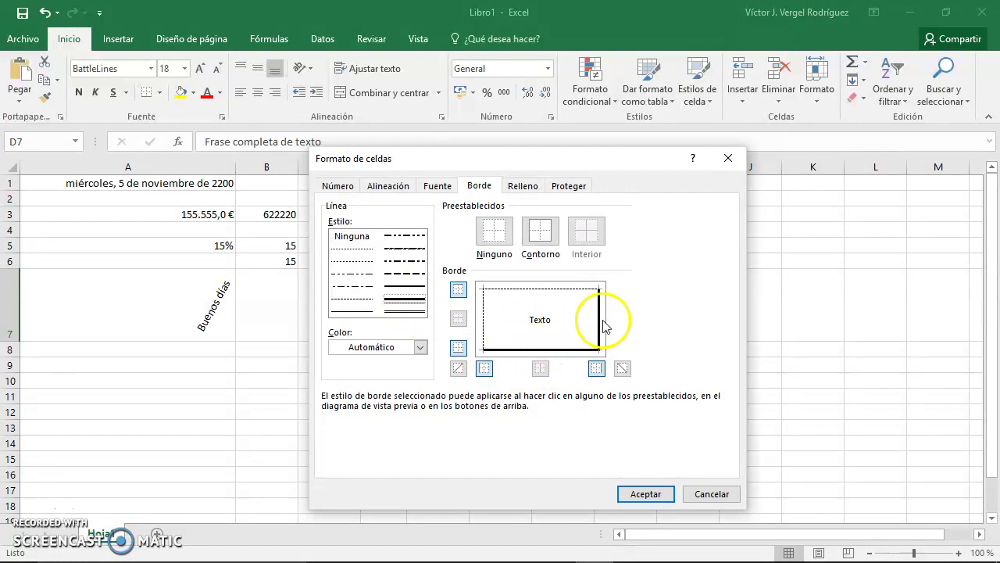
pyautogui.click(420, 347)
pyautogui.click(390, 447)
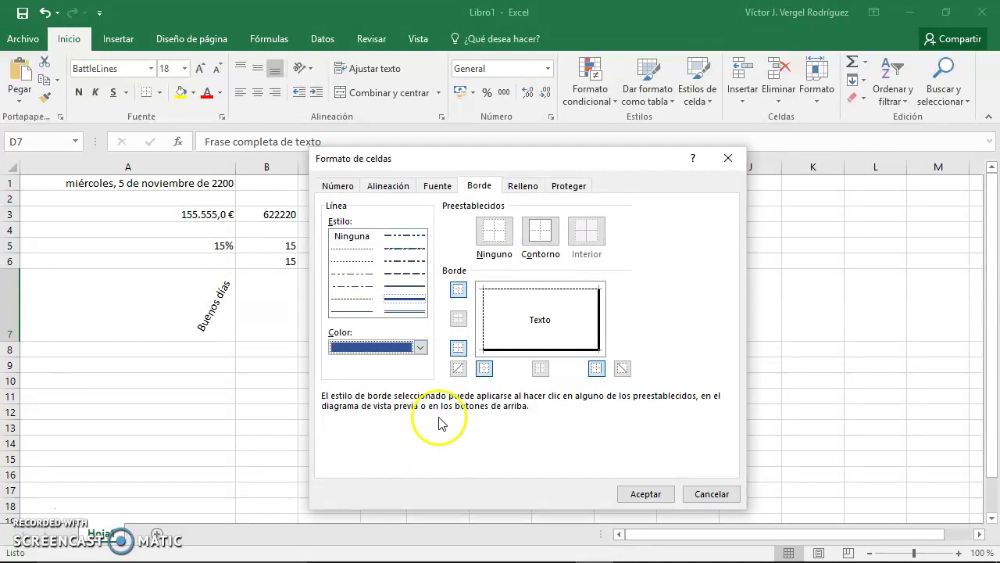
pyautogui.click(601, 316)
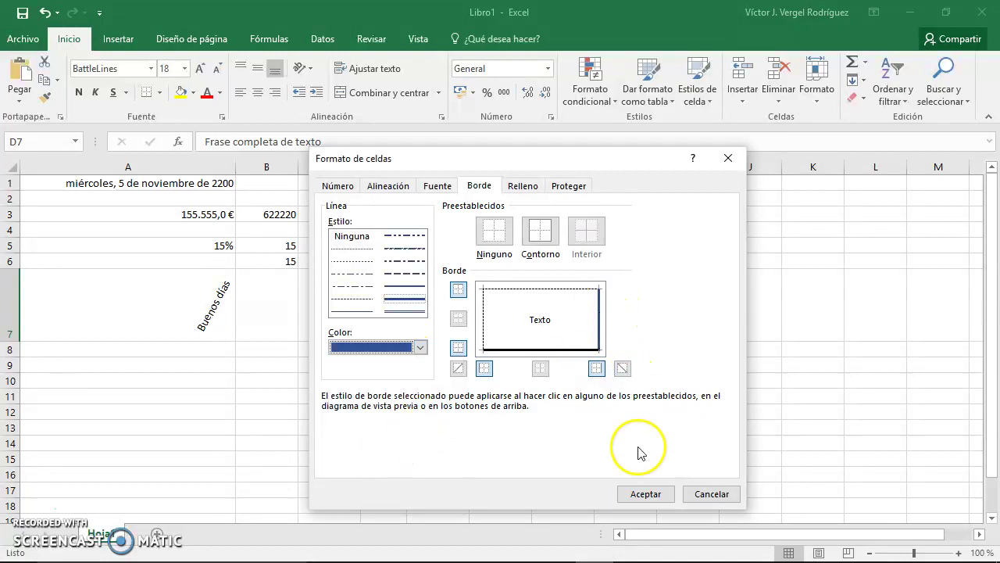
pyautogui.click(648, 494)
# Copy D7's formatting onto E6 through I7 with Copiar formato
pyautogui.click(460, 349)
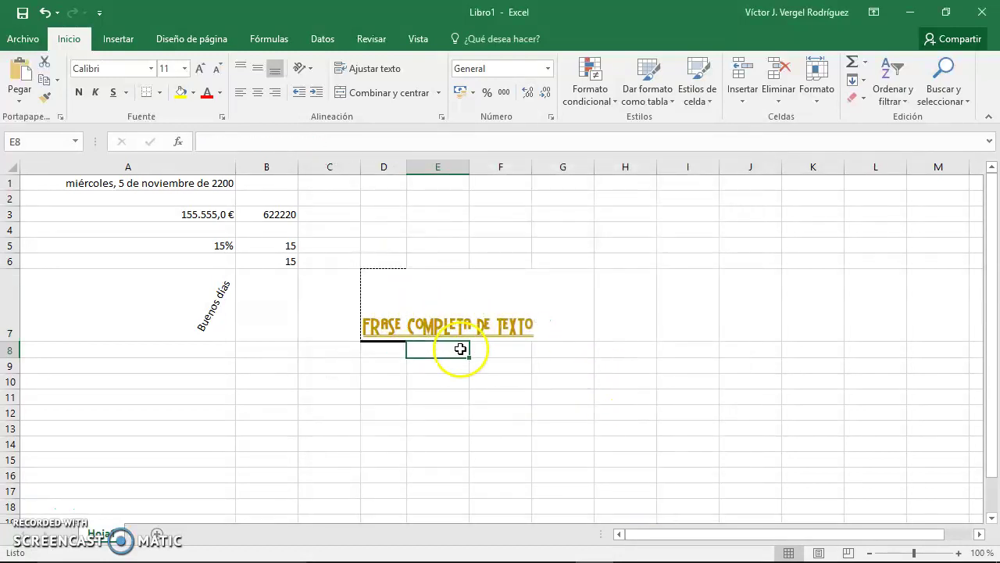
pyautogui.click(392, 282)
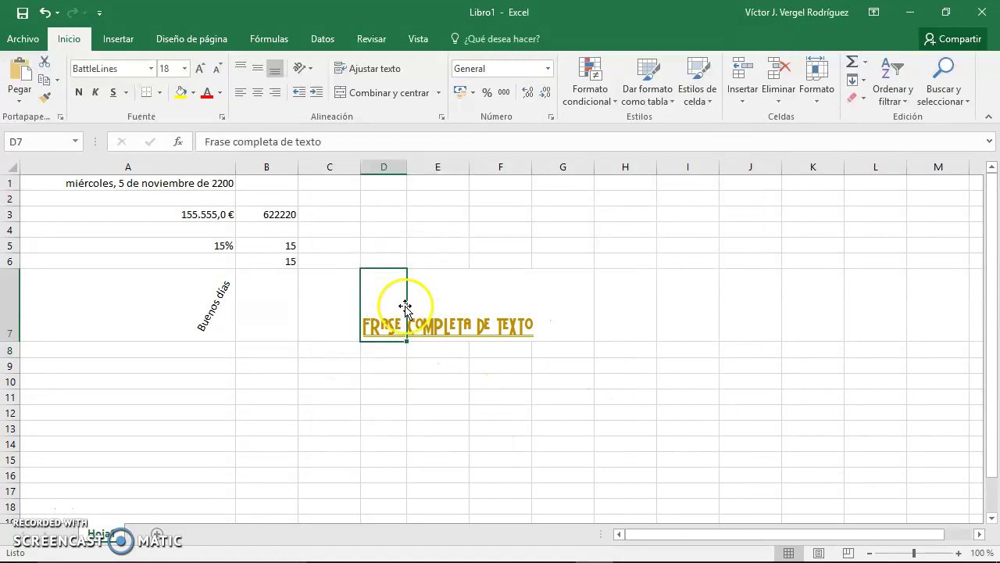
pyautogui.click(384, 367)
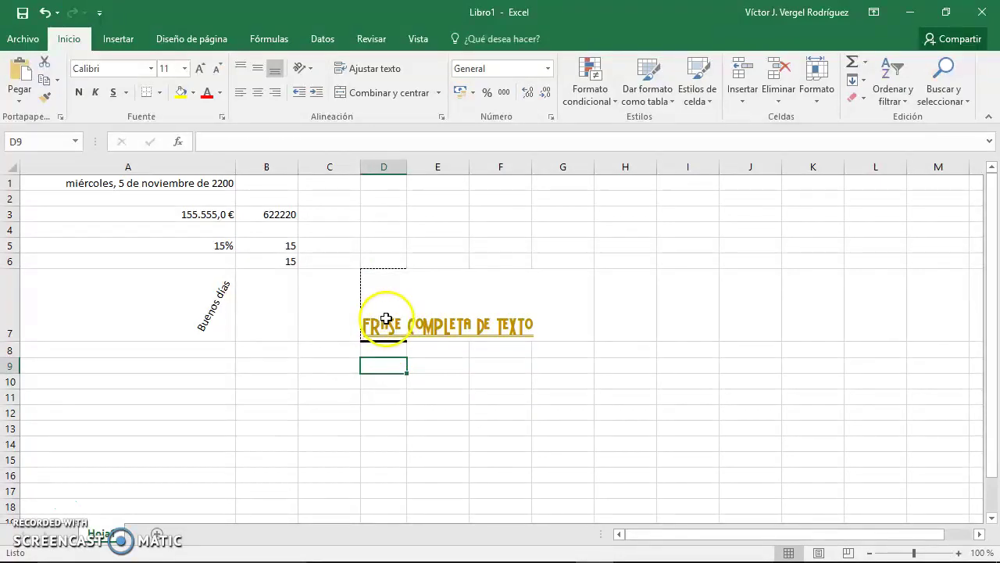
pyautogui.click(383, 311)
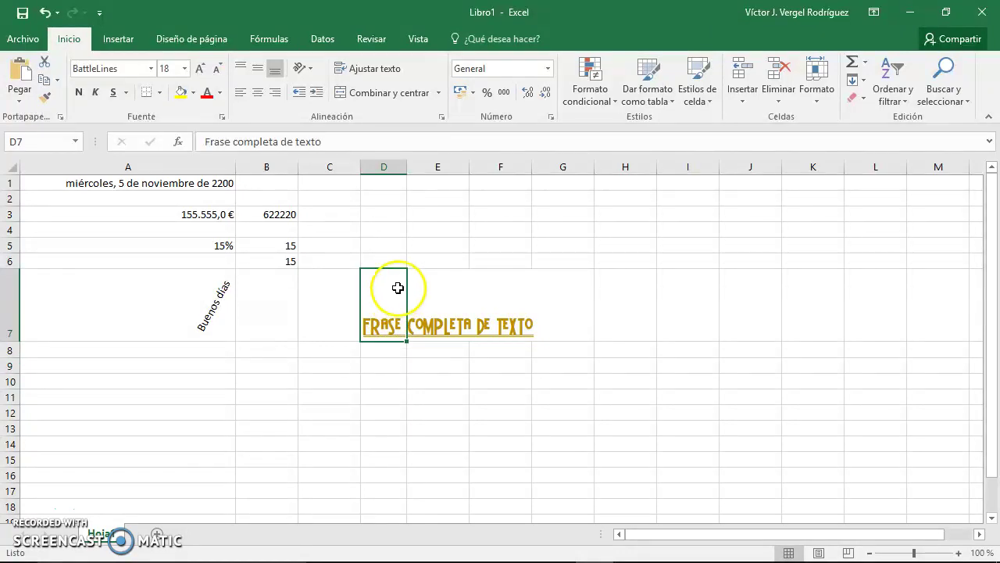
pyautogui.click(45, 96)
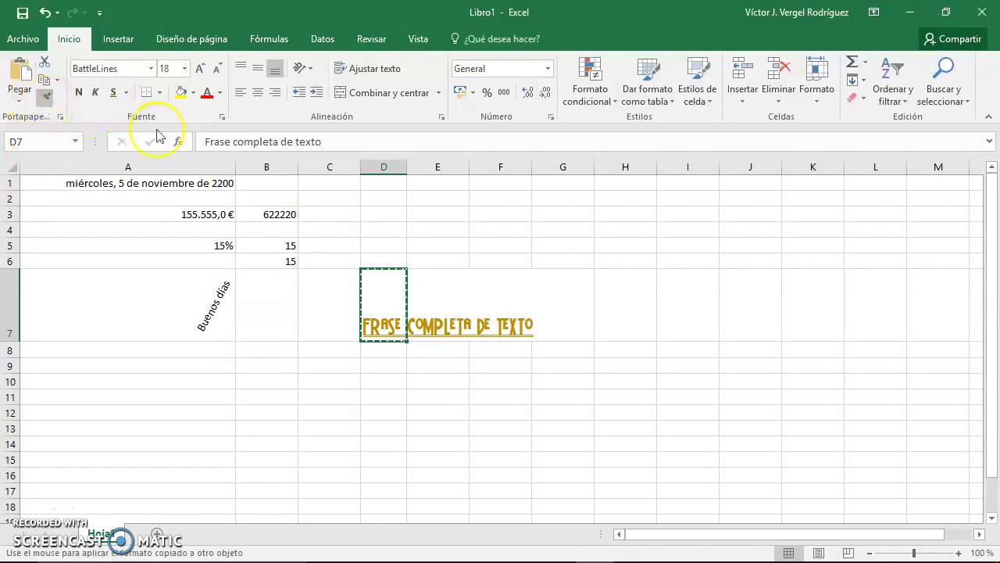
pyautogui.moveTo(449, 265); pyautogui.dragTo(661, 326)
pyautogui.click(625, 437)
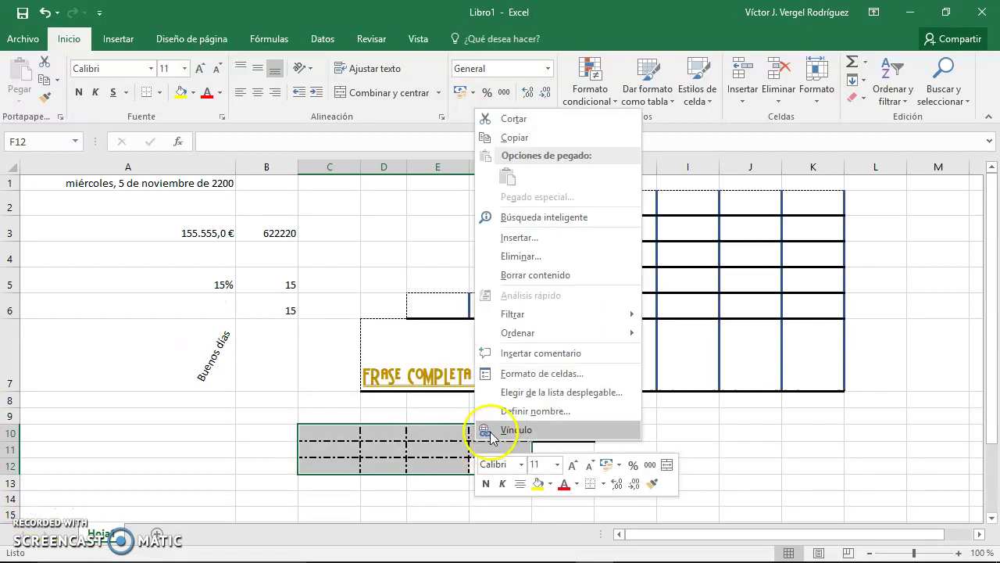
# Fill C10:F12 with a two-colour Efectos de relleno gradient using the Desde el centro variant
pyautogui.click(498, 374)
pyautogui.click(469, 223)
pyautogui.click(504, 224)
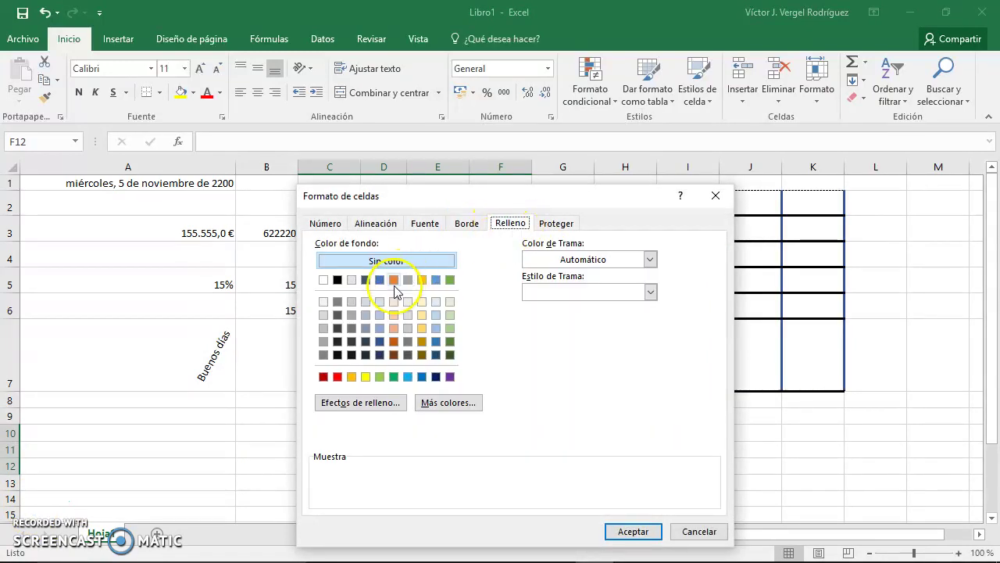
pyautogui.click(422, 327)
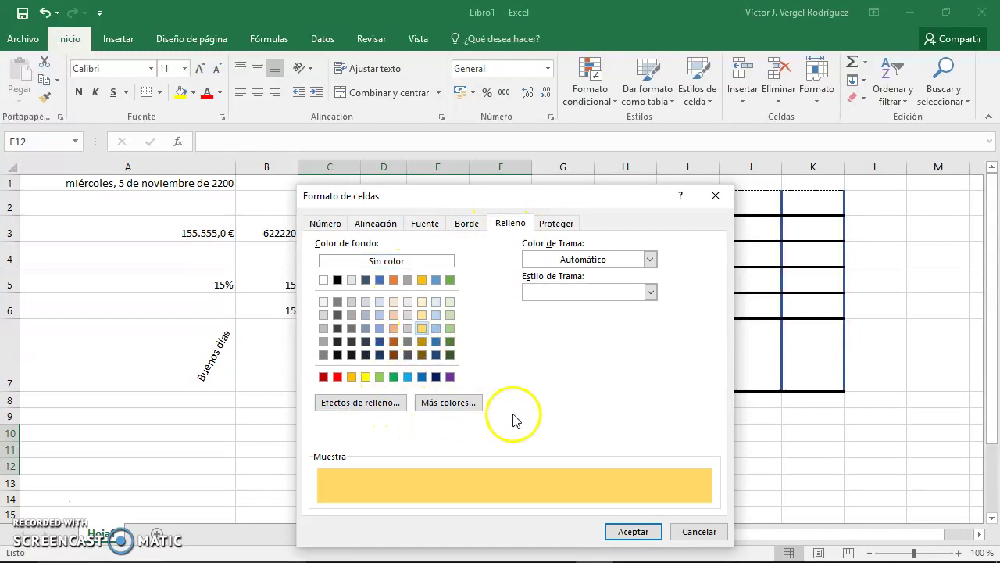
pyautogui.click(396, 412)
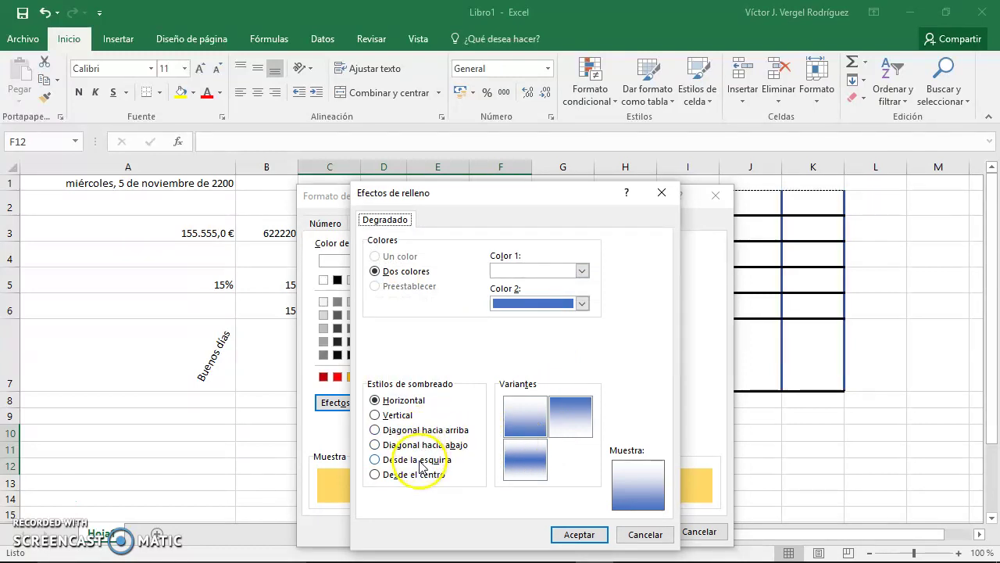
pyautogui.click(410, 474)
pyautogui.click(553, 408)
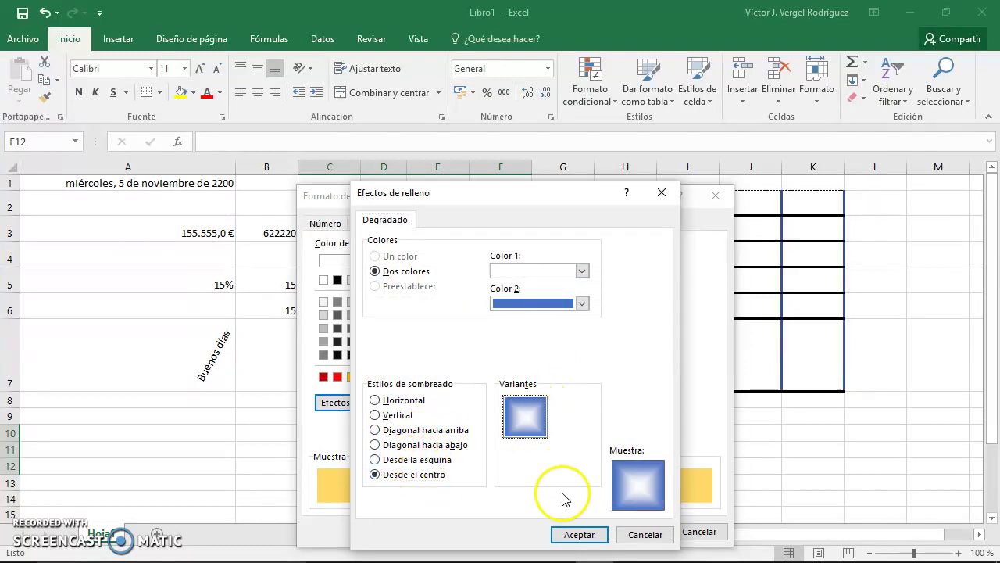
pyautogui.click(596, 536)
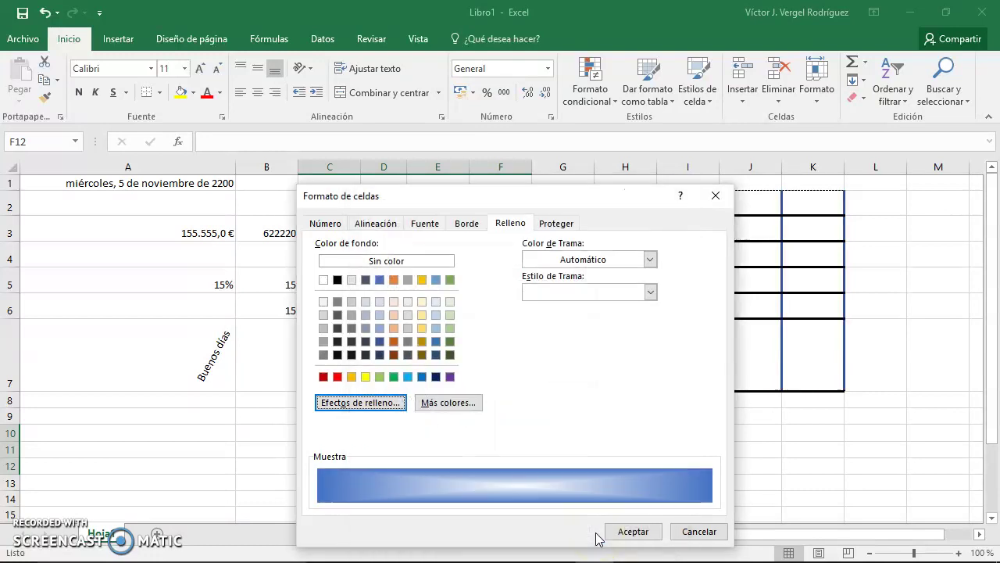
pyautogui.click(637, 532)
pyautogui.click(356, 435)
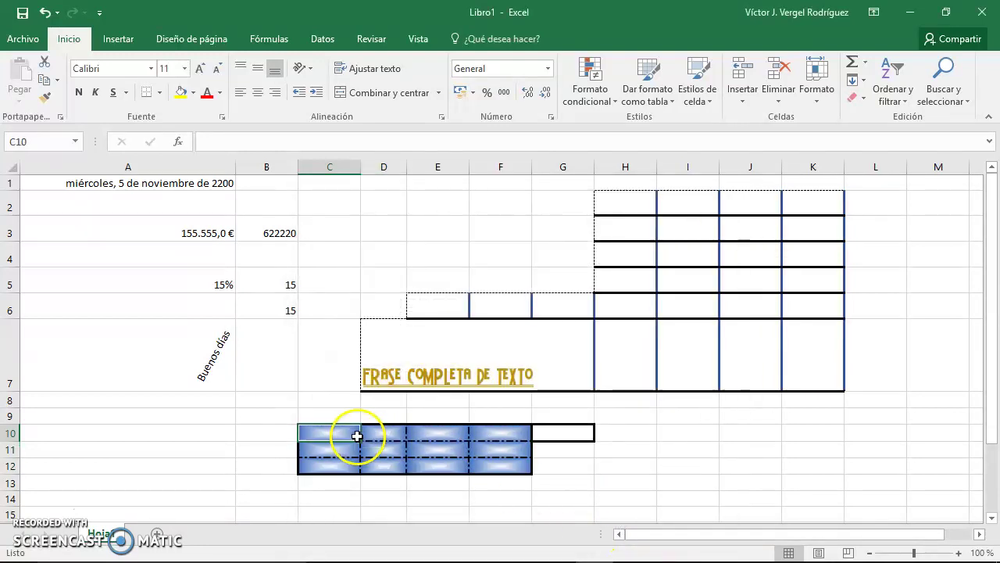
pyautogui.click(551, 450)
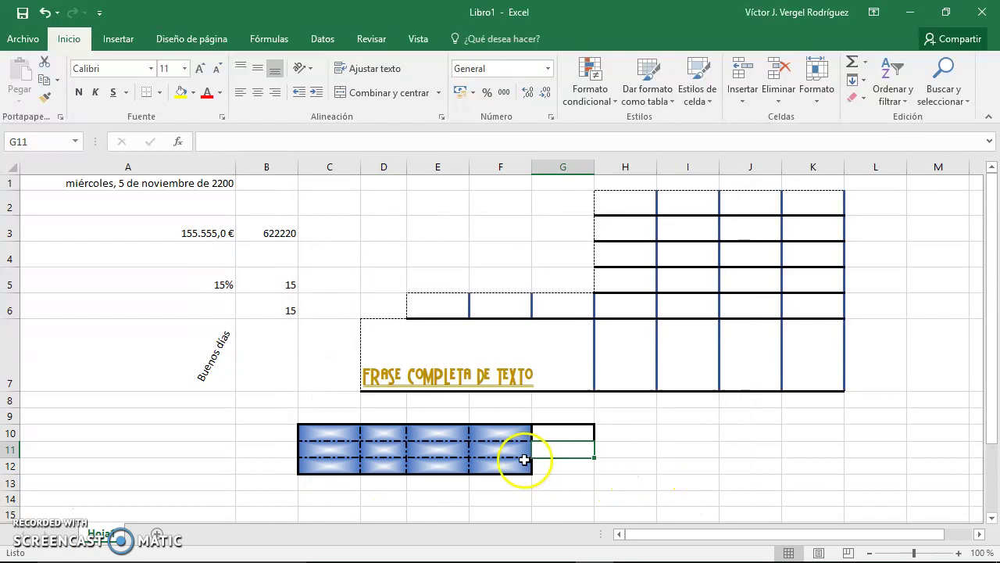
# Replace C10:F12's gradient with a fine dotted pattern fill on a dark blue background
pyautogui.moveTo(331, 435); pyautogui.dragTo(512, 461)
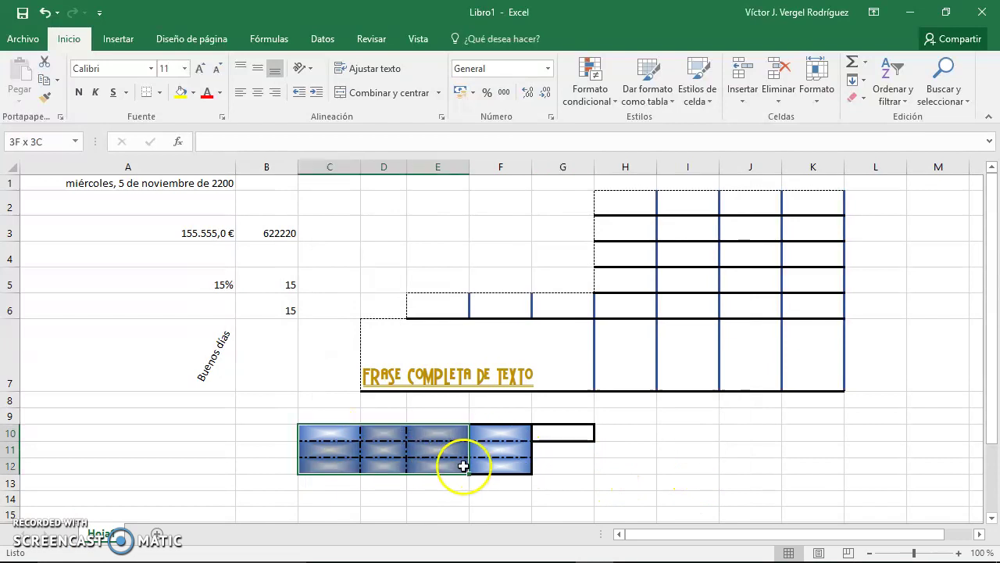
pyautogui.rightClick(512, 461)
pyautogui.click(547, 396)
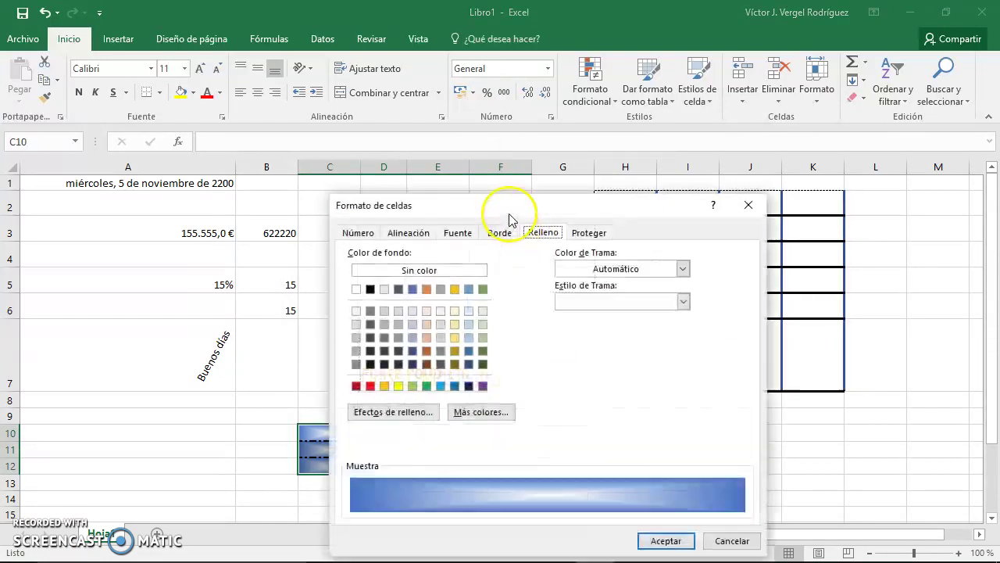
pyautogui.moveTo(590, 117); pyautogui.dragTo(604, 81)
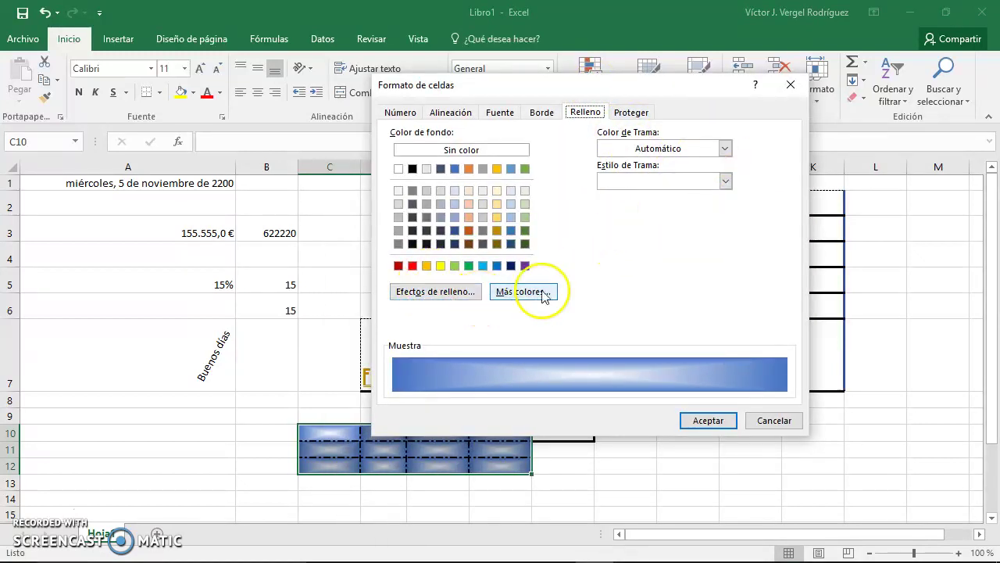
pyautogui.click(725, 180)
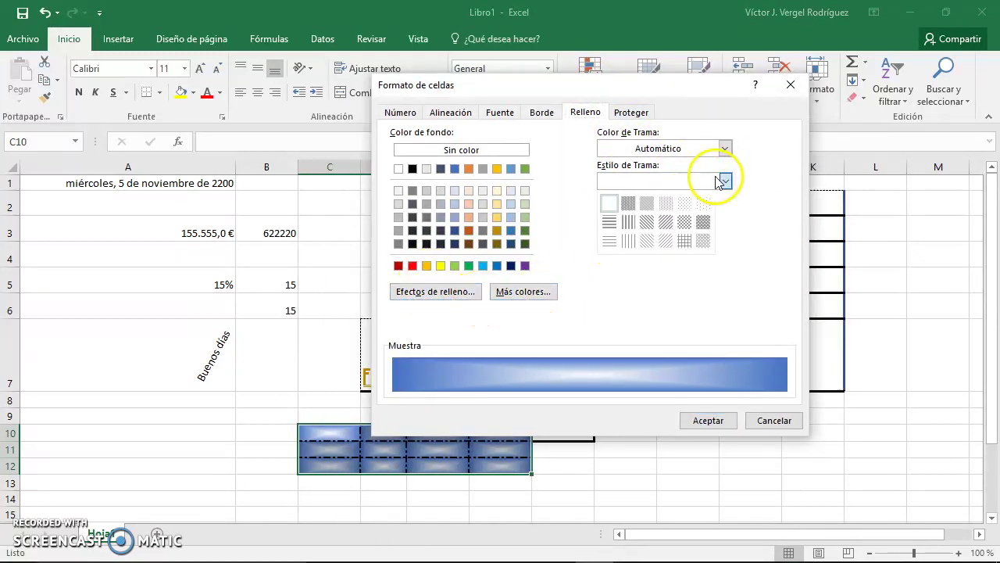
pyautogui.click(686, 206)
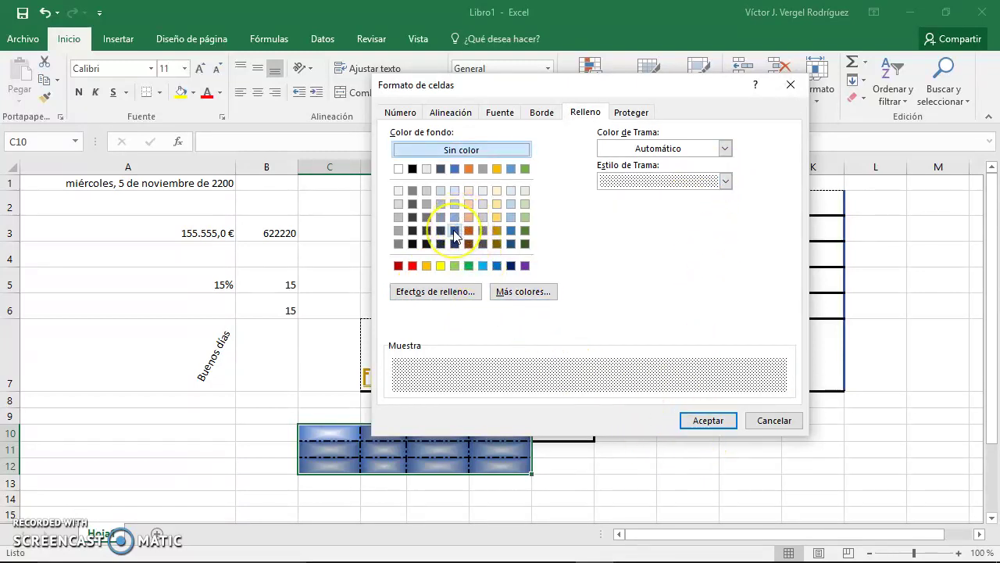
pyautogui.click(454, 231)
pyautogui.click(708, 420)
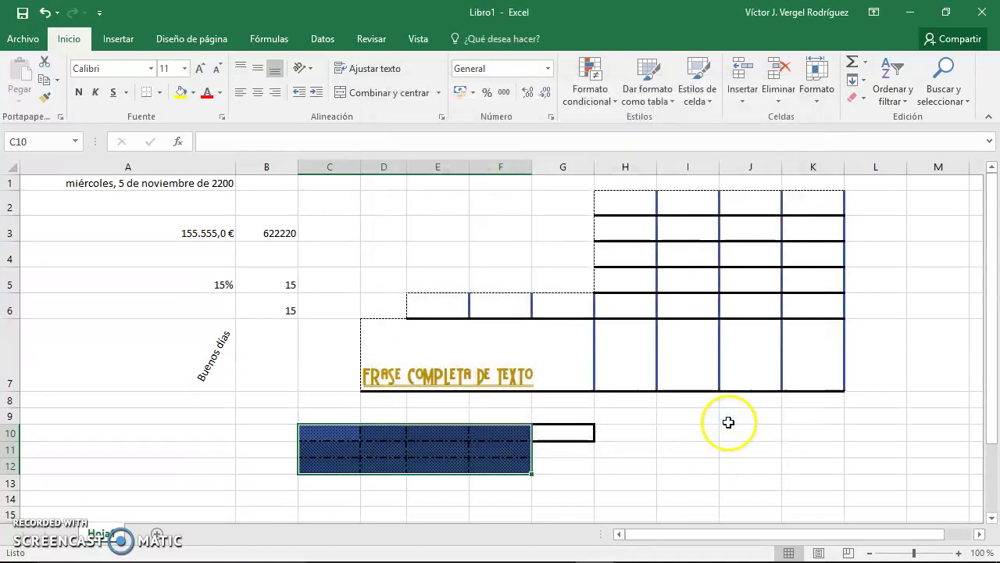
pyautogui.click(653, 452)
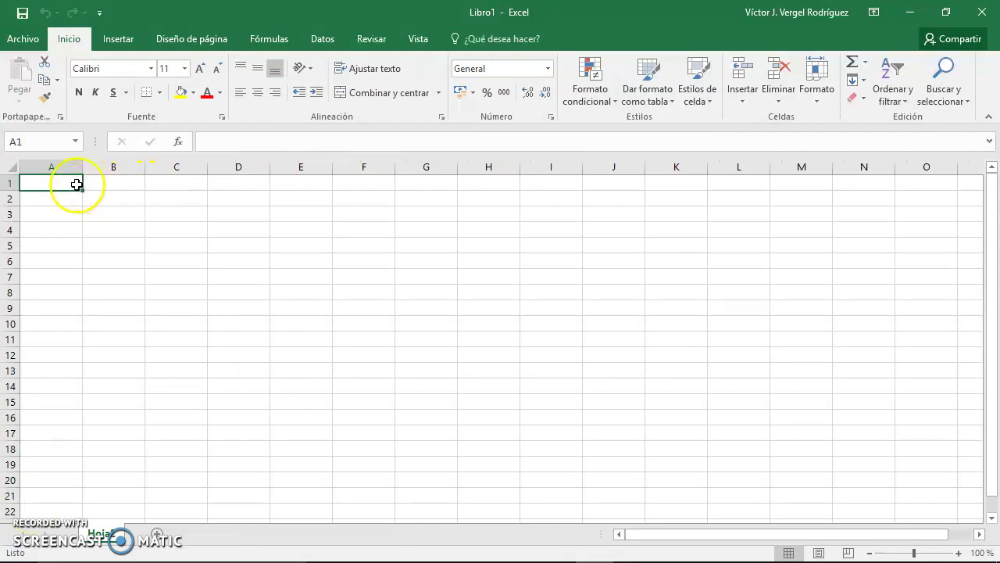
# Inspect the Format Cells protection (Bloqueada) settings of cells A1 and I13
pyautogui.rightClick(76, 183)
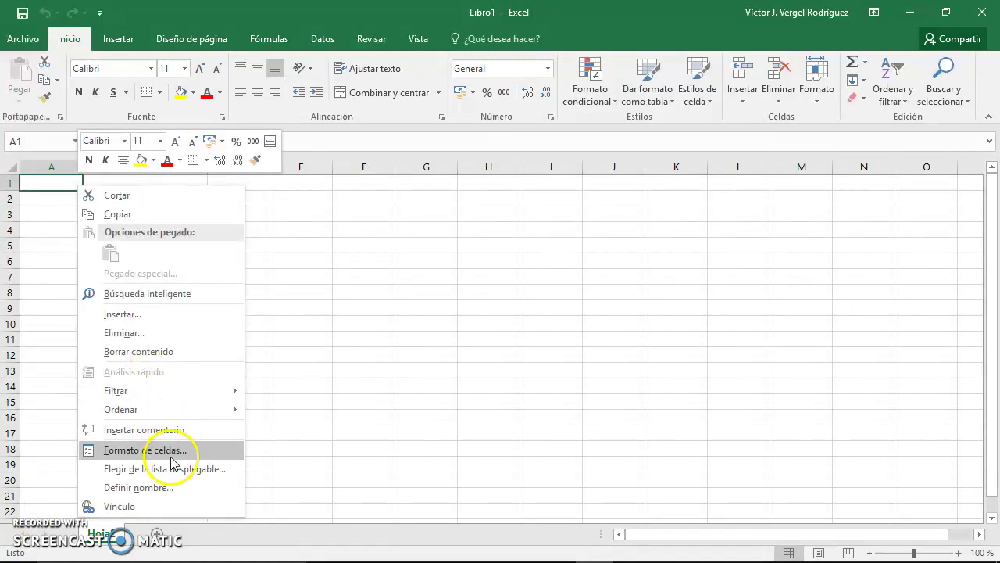
pyautogui.click(239, 452)
pyautogui.moveTo(270, 206); pyautogui.dragTo(580, 143)
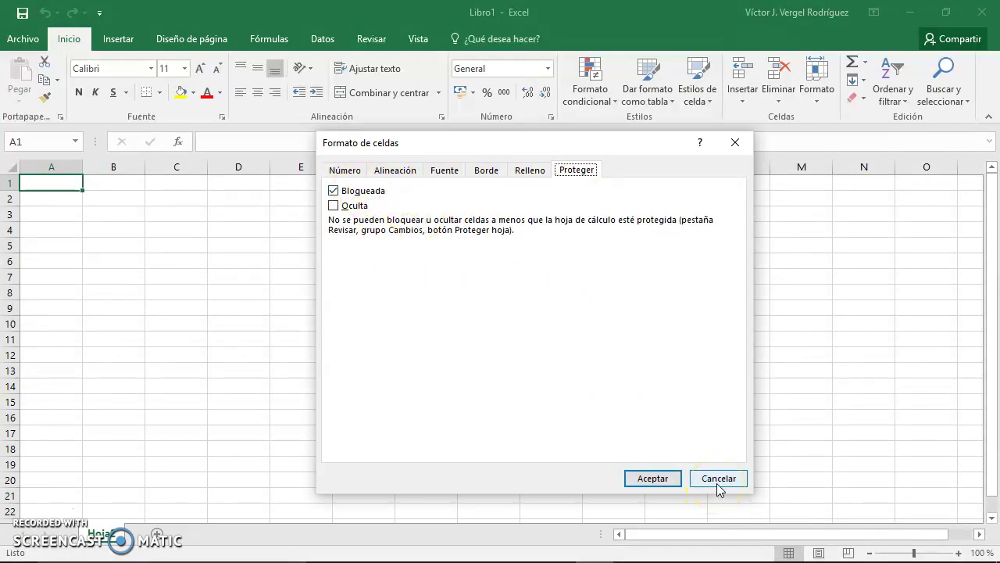
pyautogui.click(719, 478)
pyautogui.click(559, 367)
pyautogui.rightClick(562, 367)
pyautogui.click(582, 298)
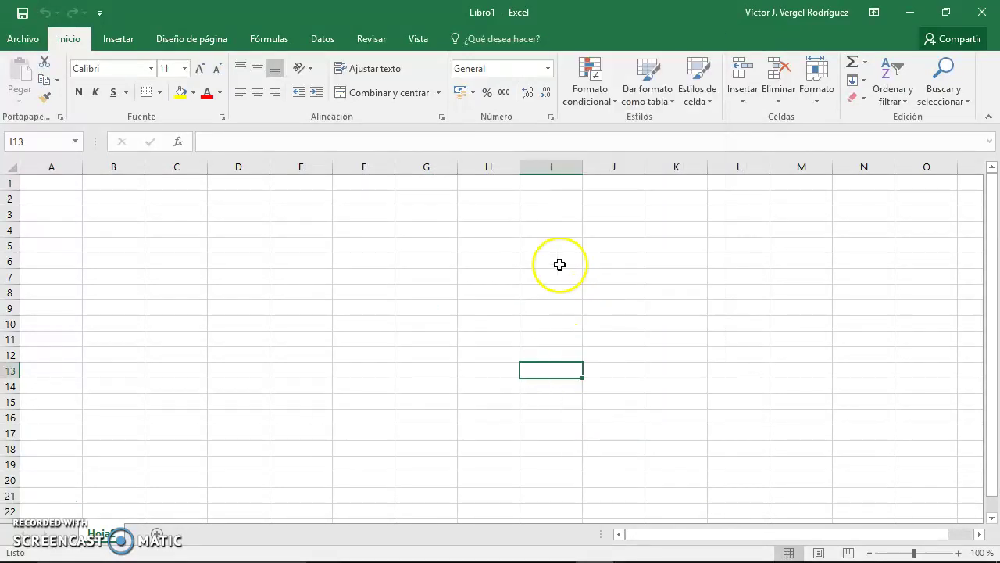
pyautogui.click(770, 451)
# Check the Format Cells protection settings of cells G18 and E6
pyautogui.click(410, 447)
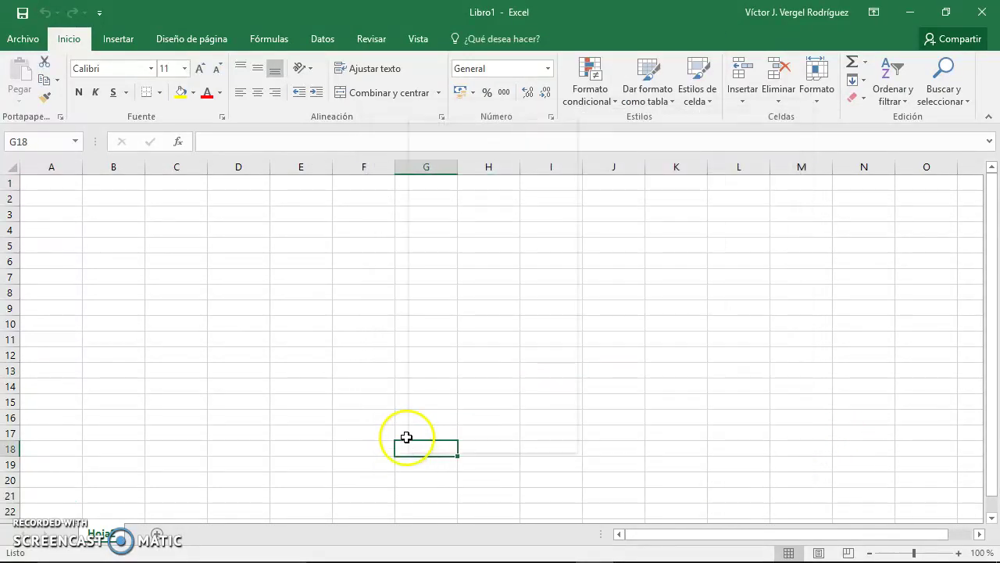
pyautogui.rightClick(406, 437)
pyautogui.click(467, 385)
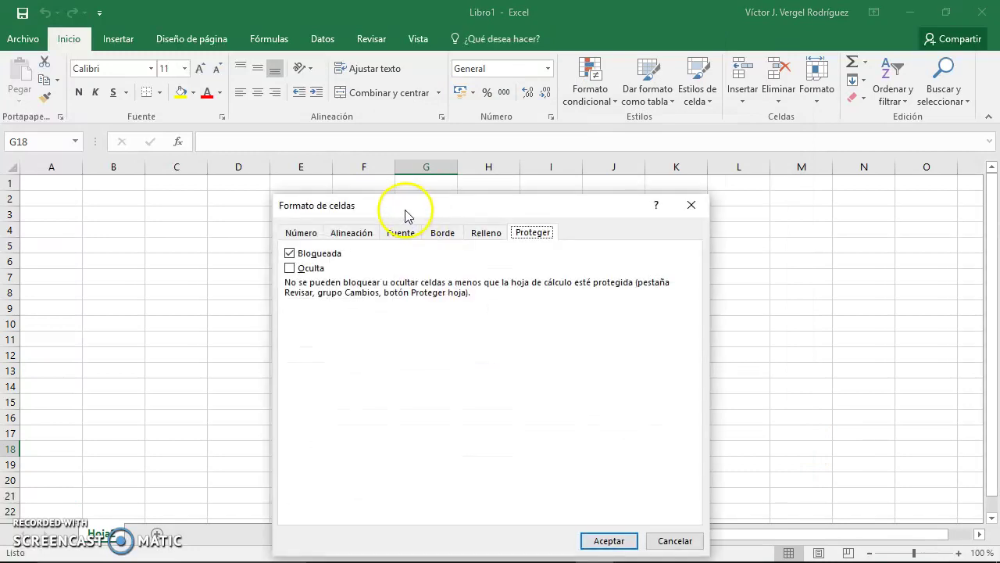
pyautogui.click(691, 205)
pyautogui.click(301, 323)
pyautogui.rightClick(290, 263)
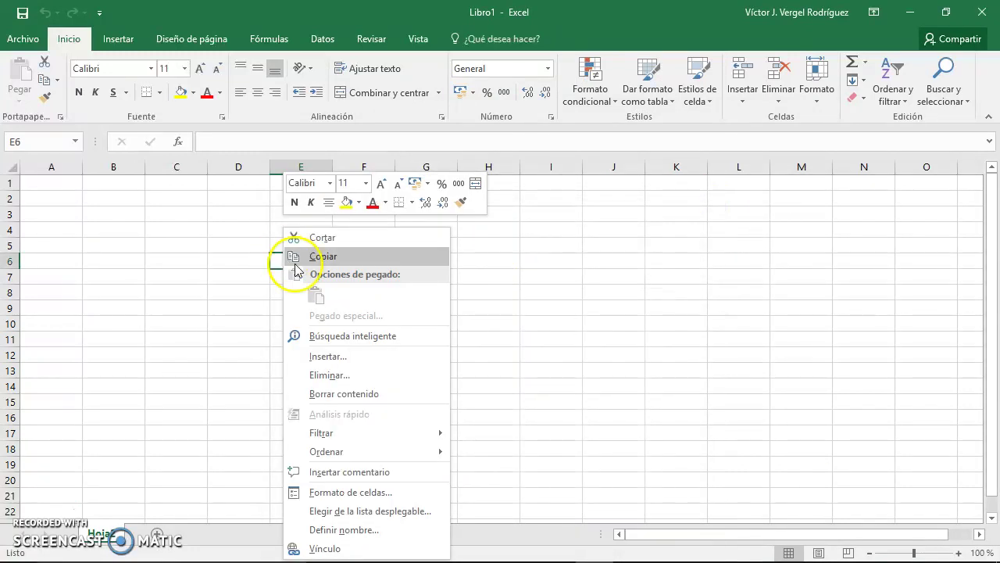
pyautogui.click(371, 492)
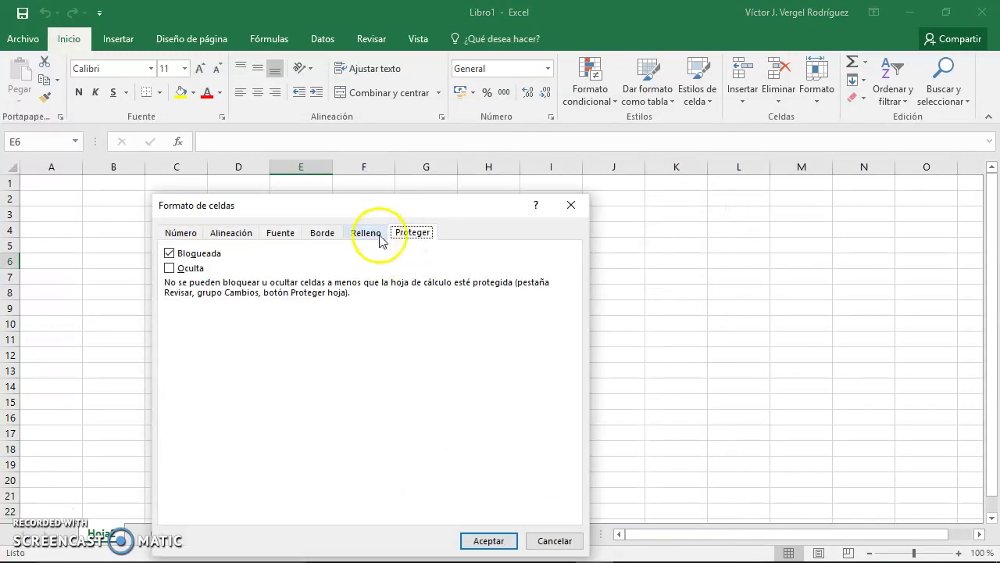
pyautogui.click(571, 205)
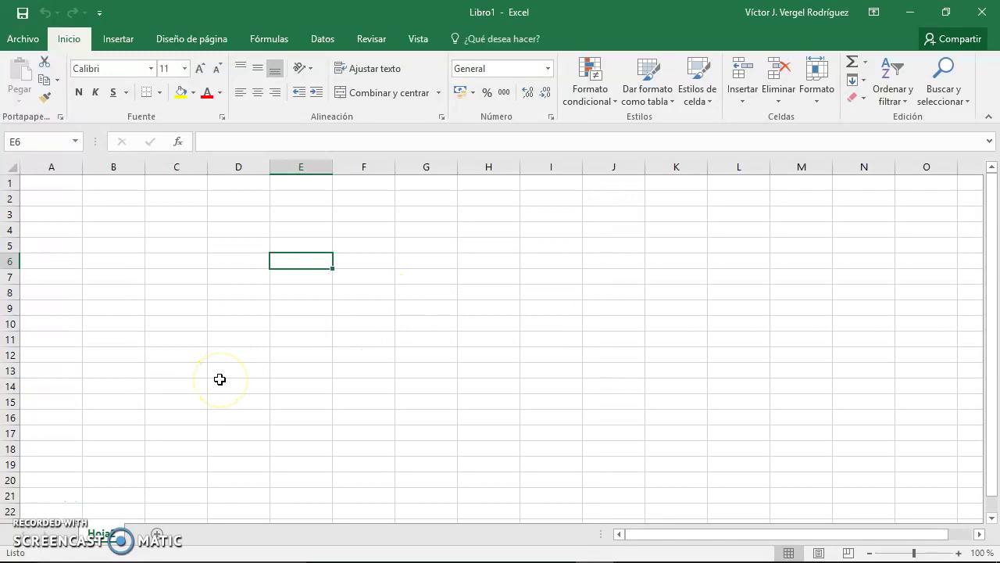
pyautogui.write('5')
# Enter 2 in cell E6, replacing 5, and review its locked and hidden settings
pyautogui.press('Return')
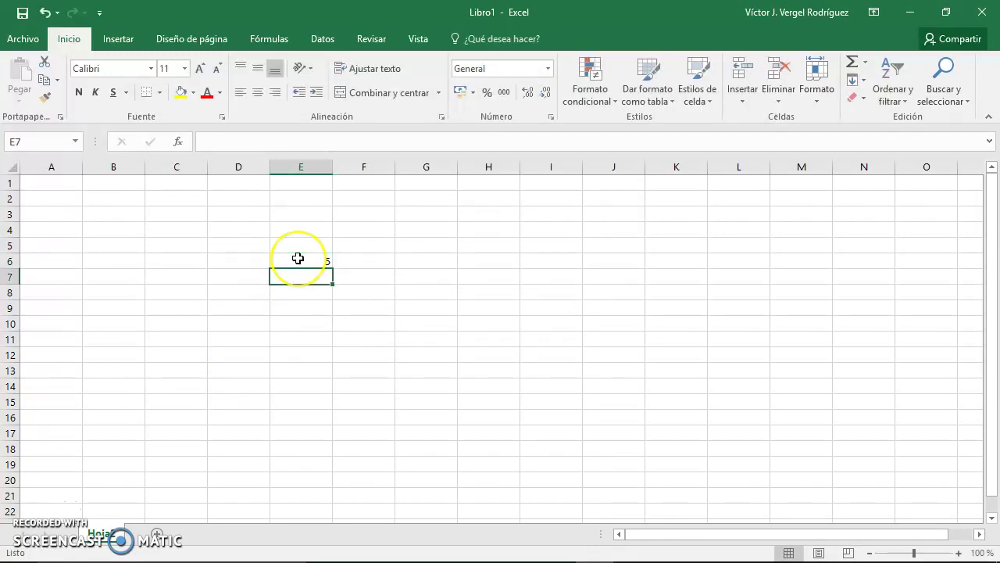
pyautogui.click(298, 258)
pyautogui.write('5')
pyautogui.press('Return')
pyautogui.click(297, 258)
pyautogui.write('2')
pyautogui.press('Return')
pyautogui.click(298, 258)
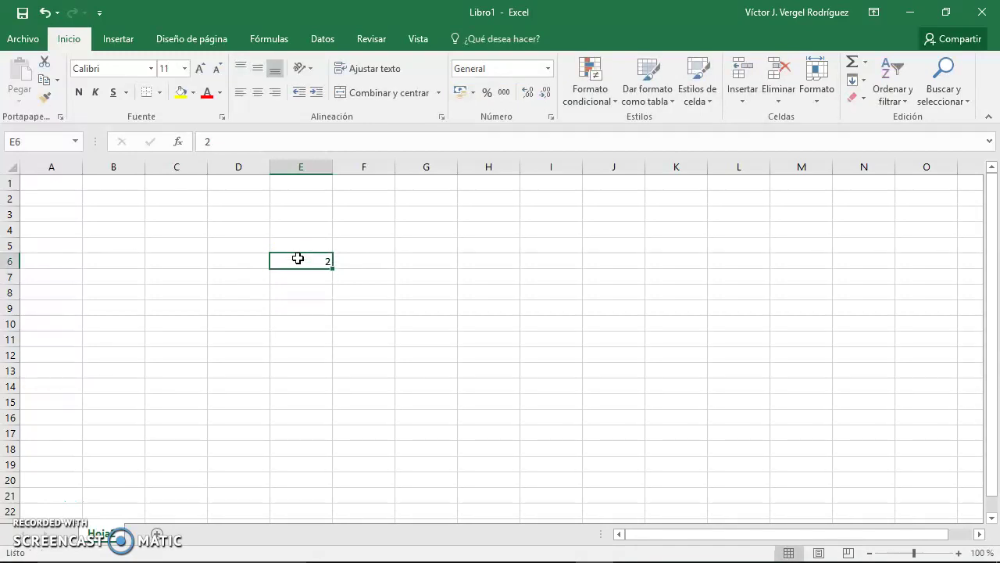
pyautogui.click(465, 258)
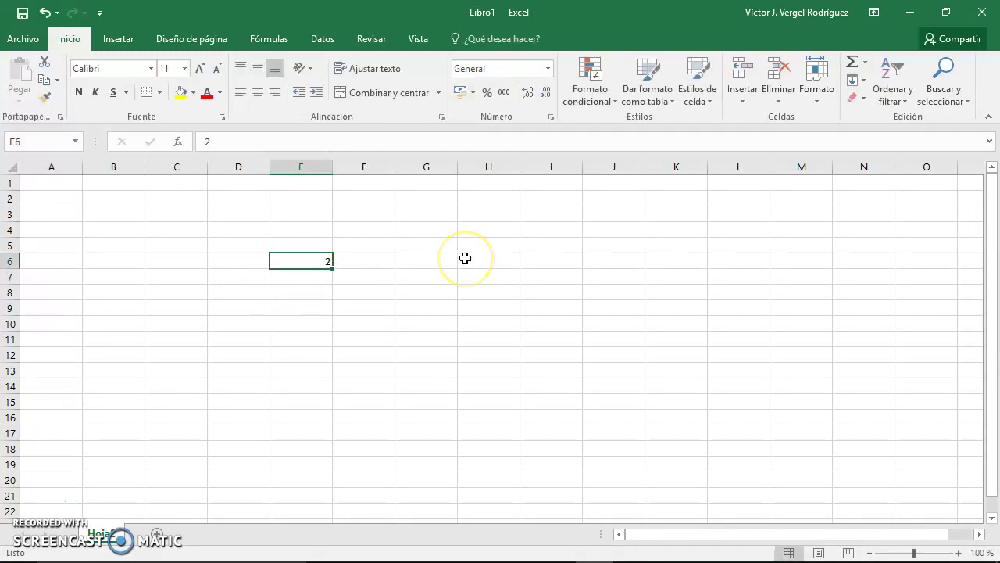
pyautogui.rightClick(312, 270)
pyautogui.click(393, 494)
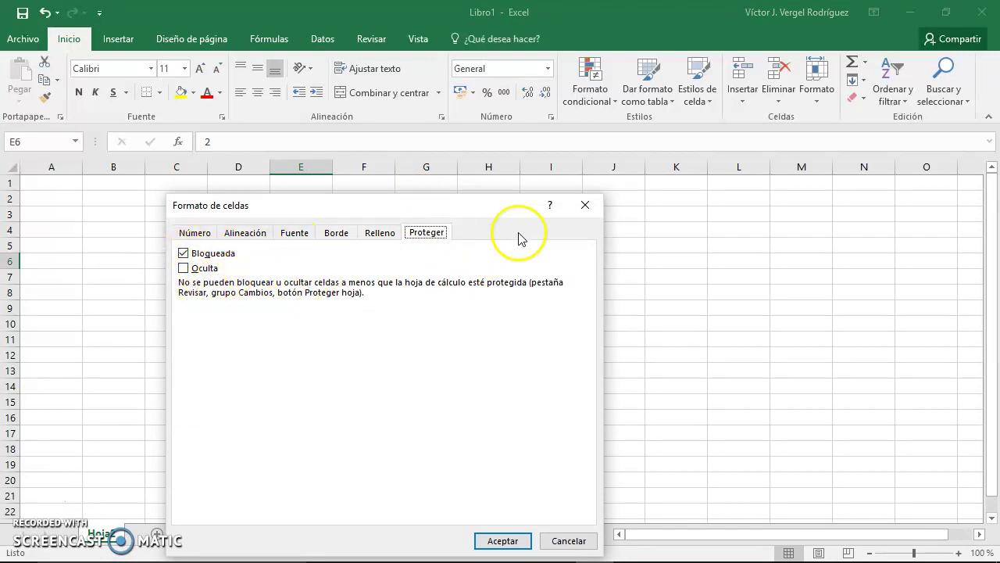
pyautogui.click(582, 209)
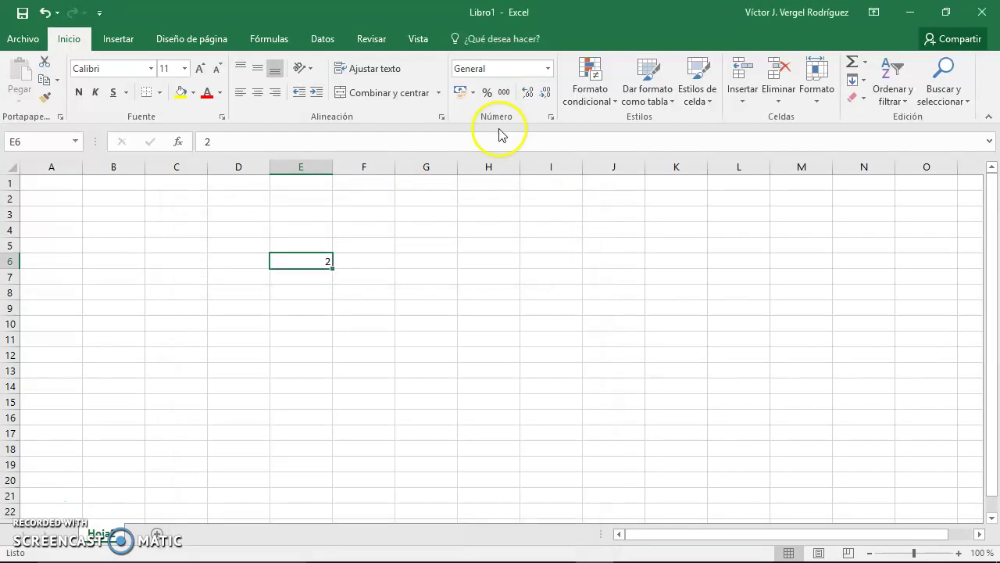
# Look through the ribbon tabs for the sheet-protection commands, then return to Home
pyautogui.click(324, 39)
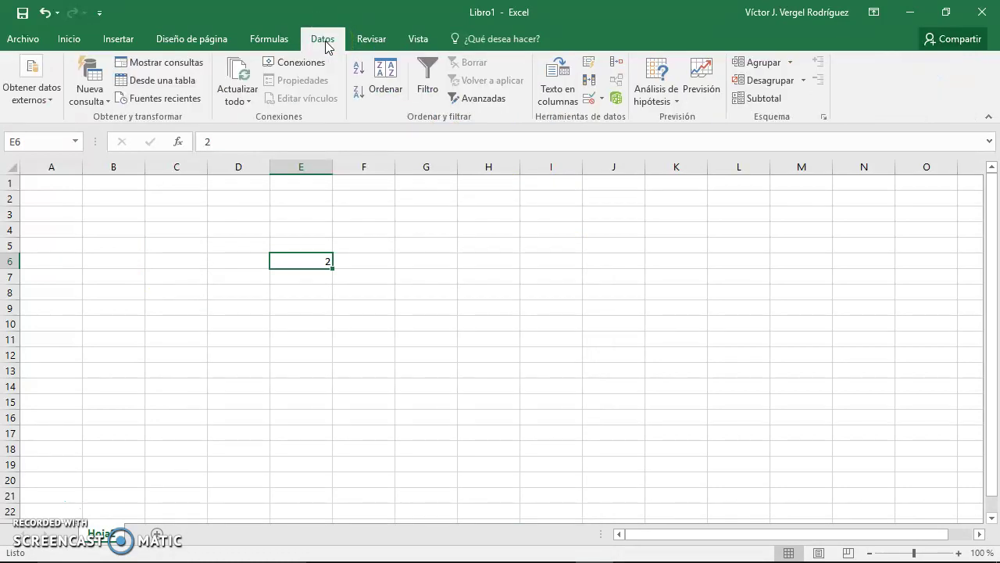
pyautogui.click(191, 38)
pyautogui.click(322, 40)
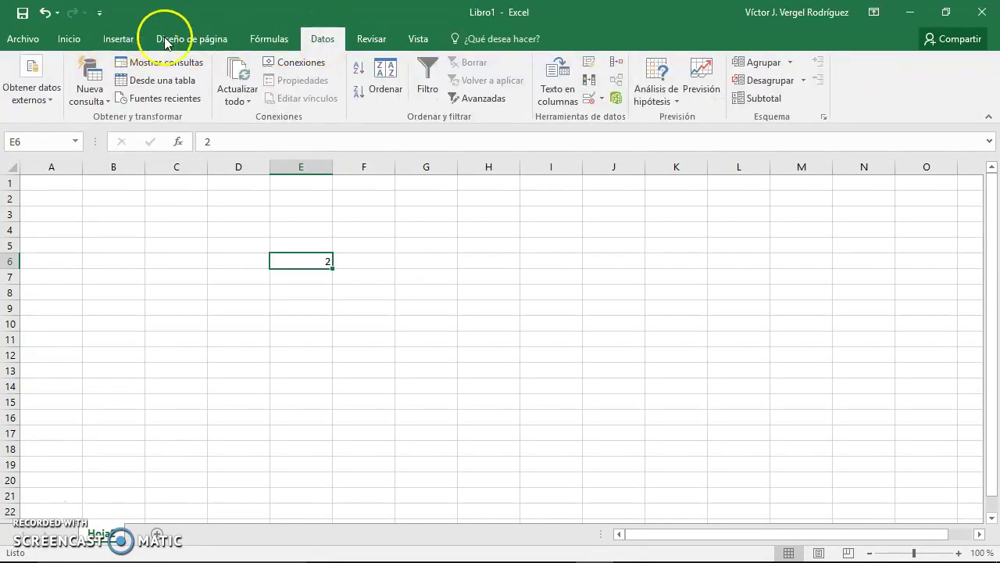
pyautogui.click(69, 39)
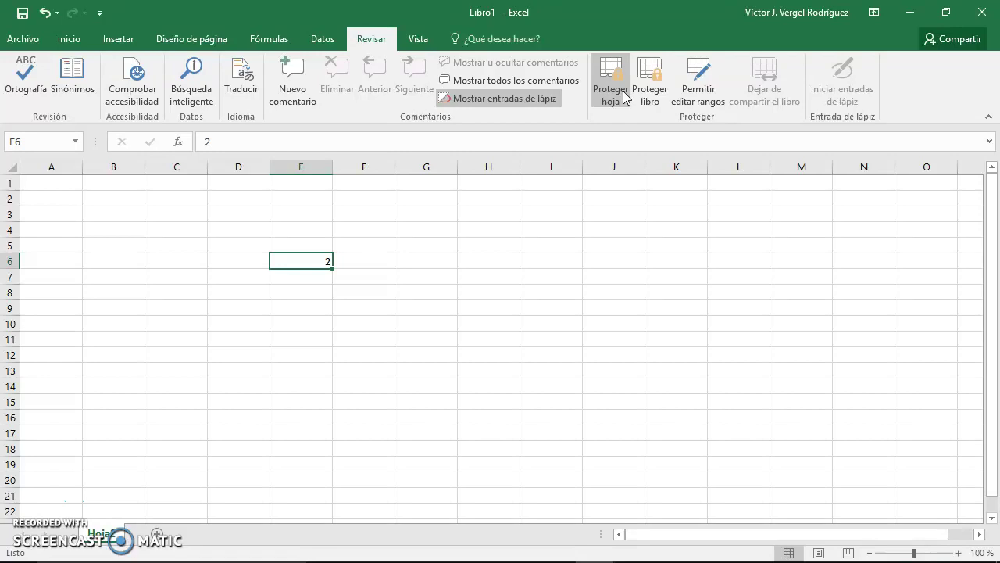
pyautogui.click(624, 95)
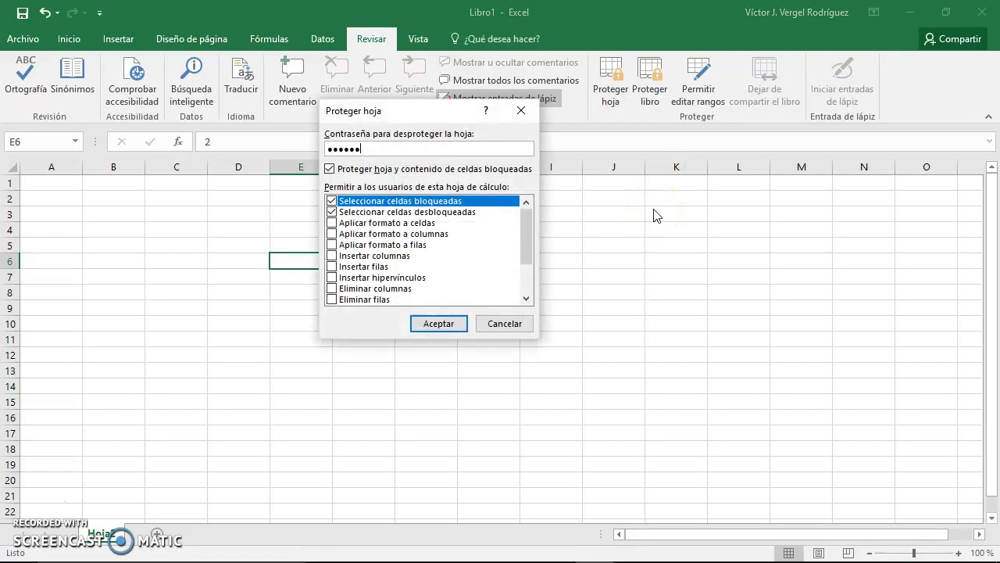
pyautogui.press('Return')
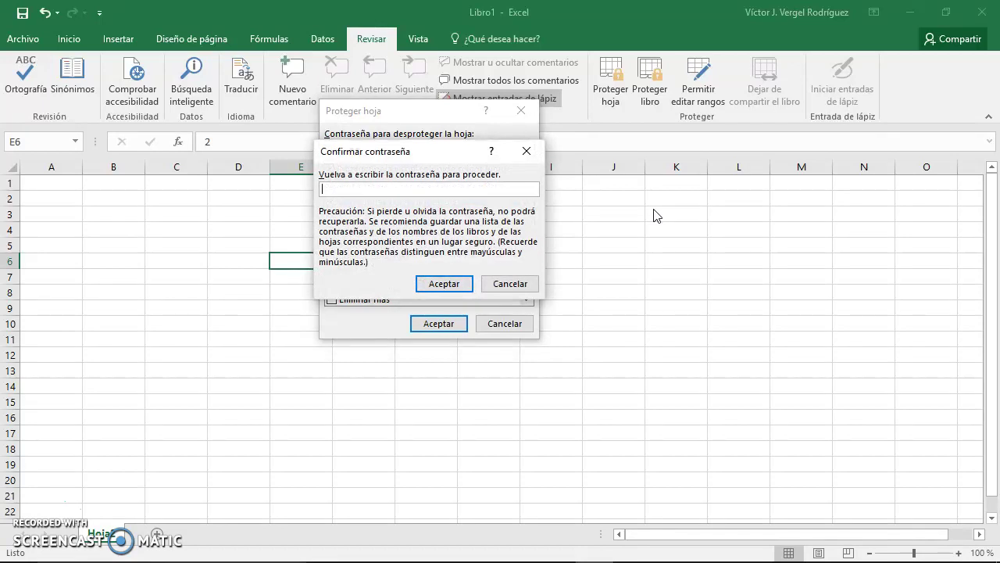
pyautogui.write('56')
pyautogui.press('Return')
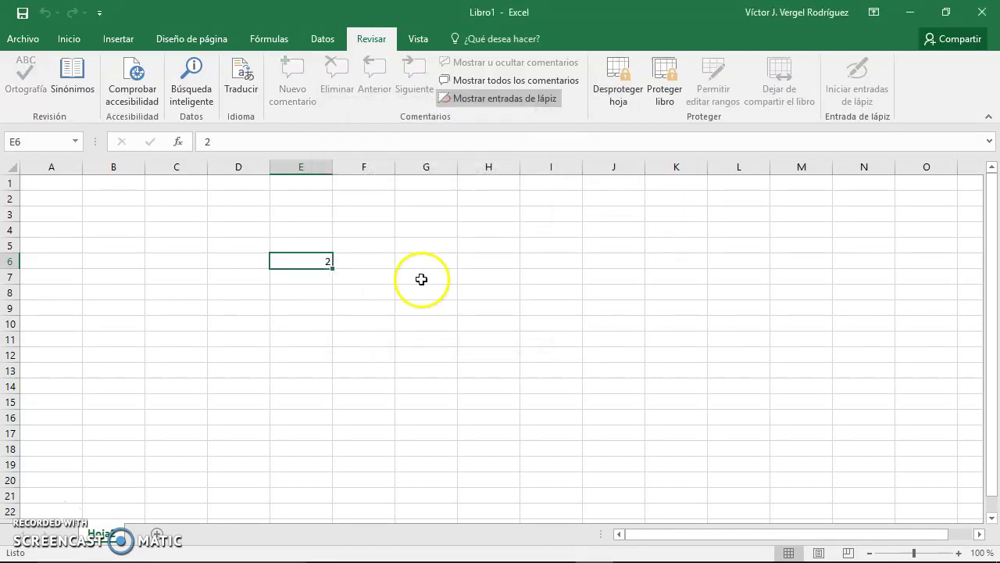
pyautogui.press('Delete')
pyautogui.press('Return')
pyautogui.press('Up')
pyautogui.press('Delete')
pyautogui.press('Return')
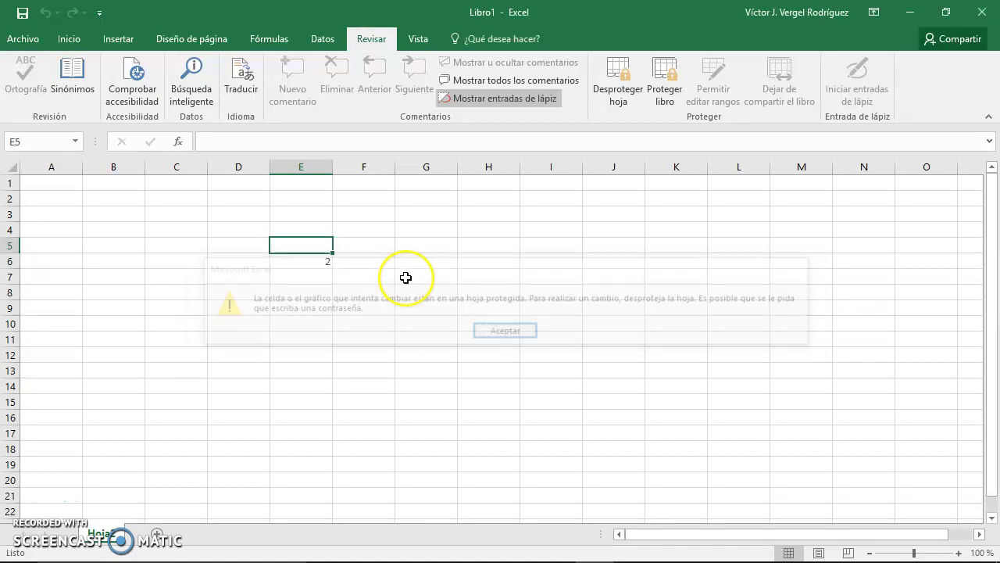
pyautogui.press('Up')
pyautogui.press('Up')
pyautogui.press('pagedown')
pyautogui.press('Delete')
pyautogui.press('Return')
pyautogui.press('Up')
pyautogui.press('Up')
pyautogui.press('Up')
pyautogui.press('Up')
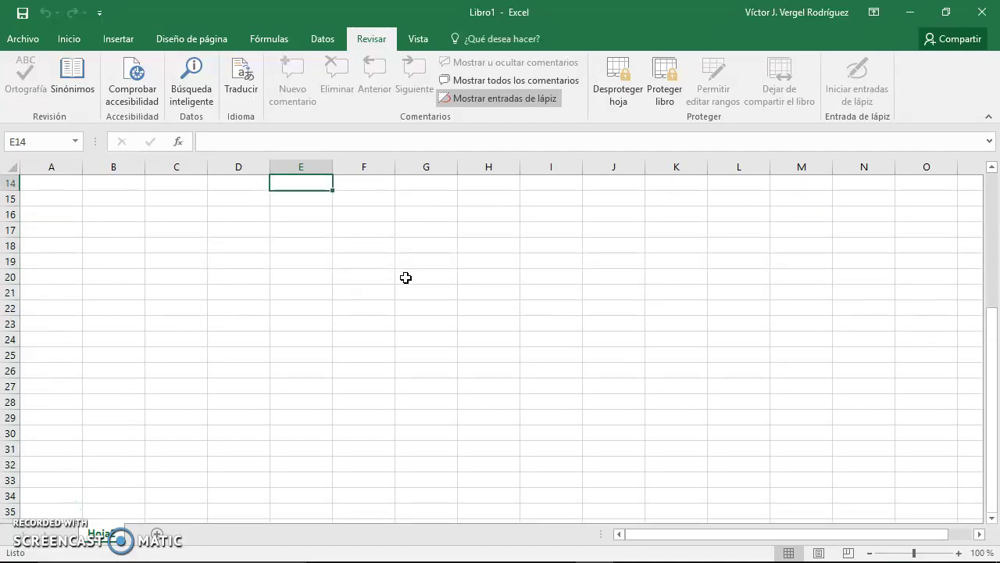
pyautogui.press('Up')
pyautogui.press('Up')
pyautogui.press('Up')
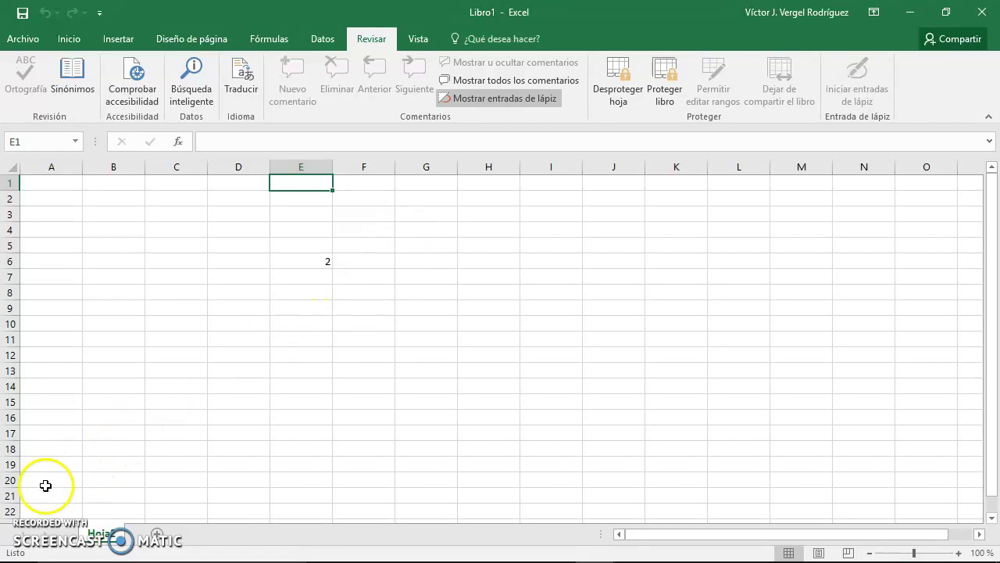
pyautogui.click(618, 79)
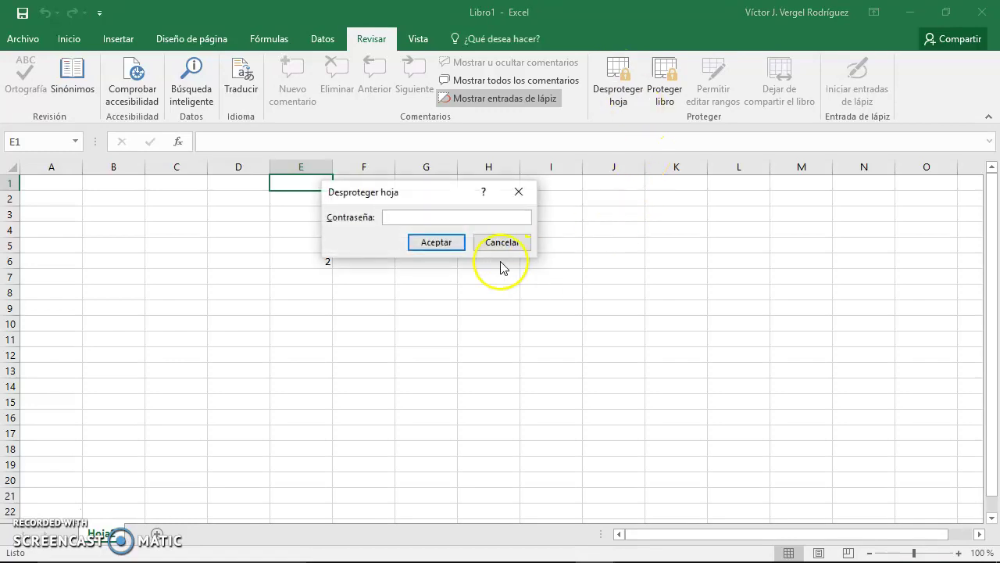
pyautogui.write('123456')
pyautogui.press('Return')
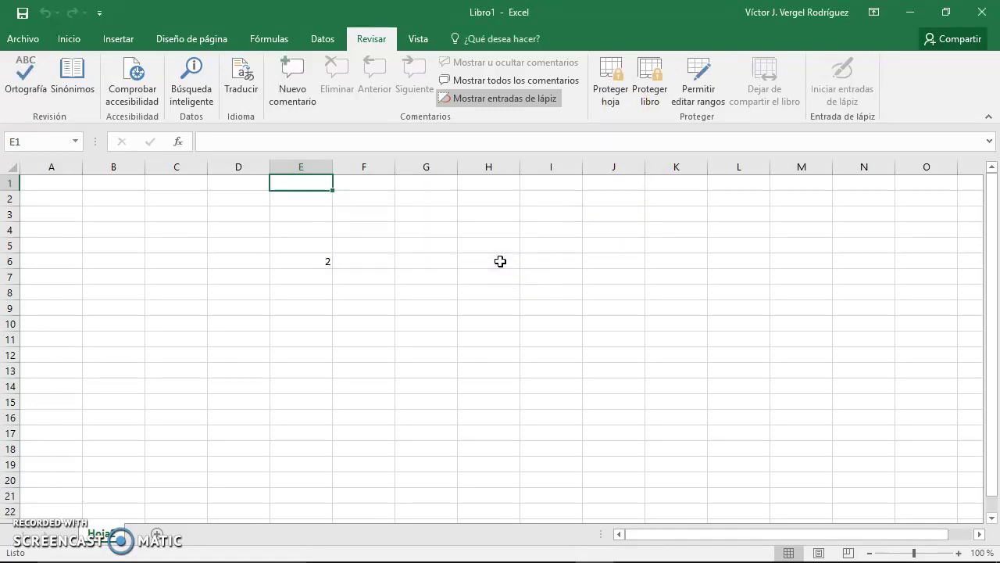
# Enter asdfa, asdfsad and 324 in G6:G8, and 1234 in F10
pyautogui.click(420, 258)
pyautogui.write('asdfa')
pyautogui.press('Return')
pyautogui.write('asdfsad')
pyautogui.press('Return')
pyautogui.write('324')
pyautogui.press('Return')
pyautogui.press('Return')
pyautogui.press('Left')
pyautogui.press('Up')
pyautogui.press('Up')
pyautogui.press('Left')
pyautogui.press('Up')
pyautogui.press('Up')
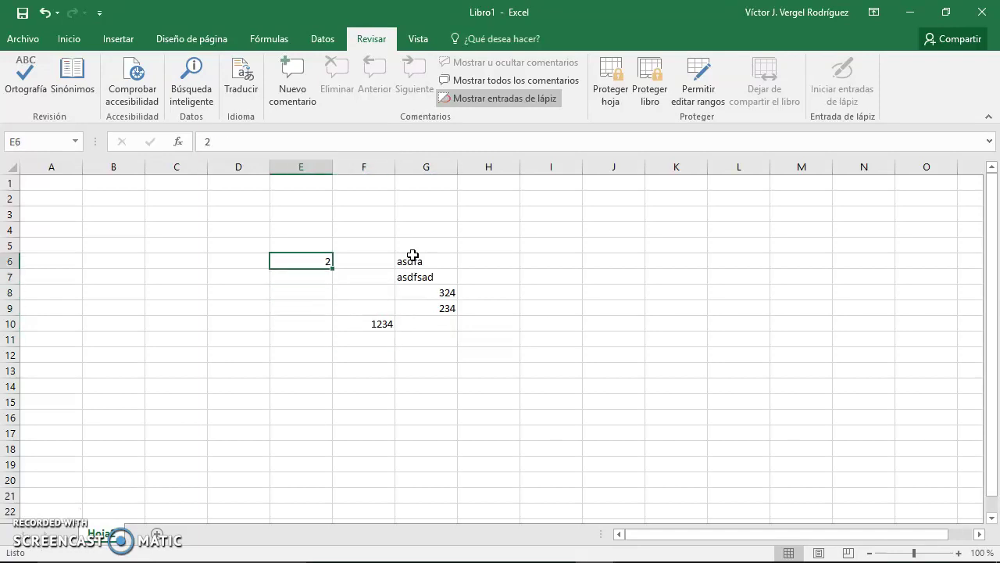
# Select G6:G9 and confirm in Format Cells that they stay unlocked
pyautogui.moveTo(413, 263); pyautogui.dragTo(429, 314)
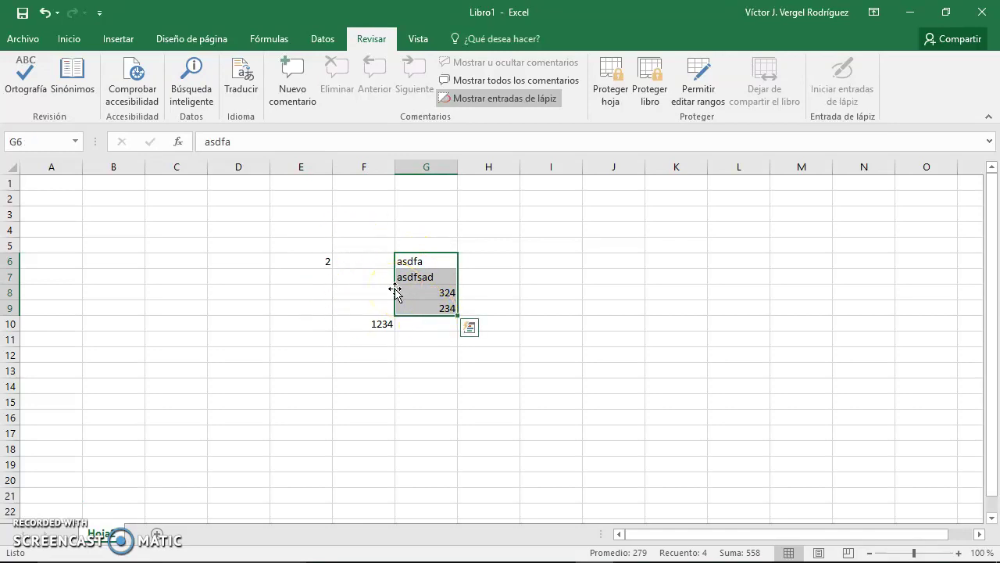
pyautogui.moveTo(395, 291); pyautogui.dragTo(422, 277)
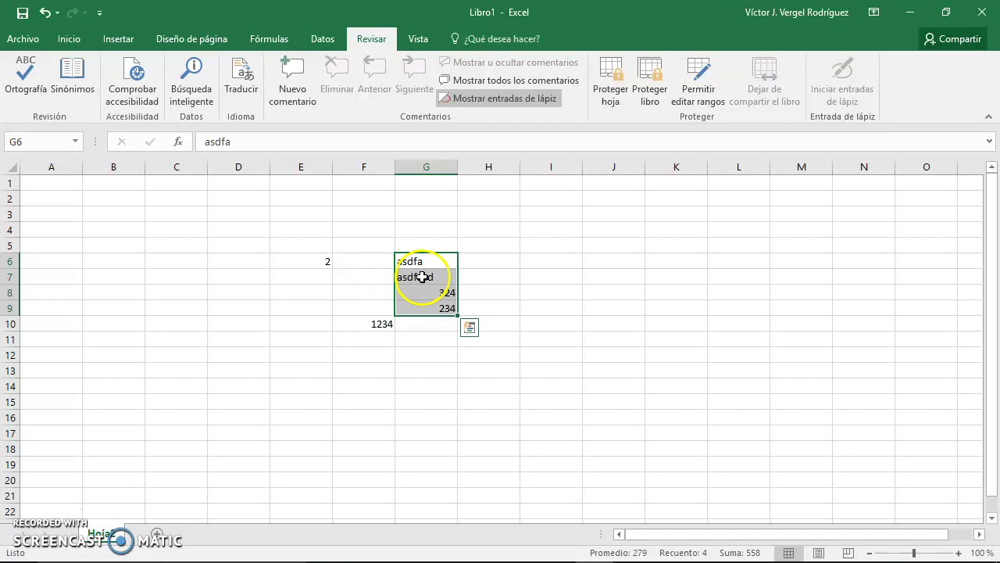
pyautogui.rightClick(422, 277)
pyautogui.click(516, 494)
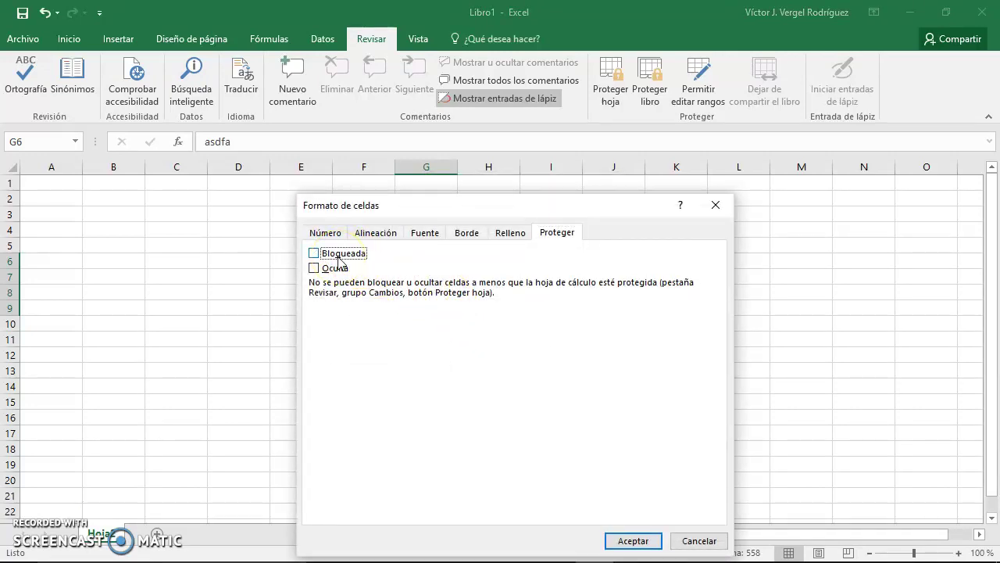
pyautogui.moveTo(560, 206); pyautogui.dragTo(867, 152)
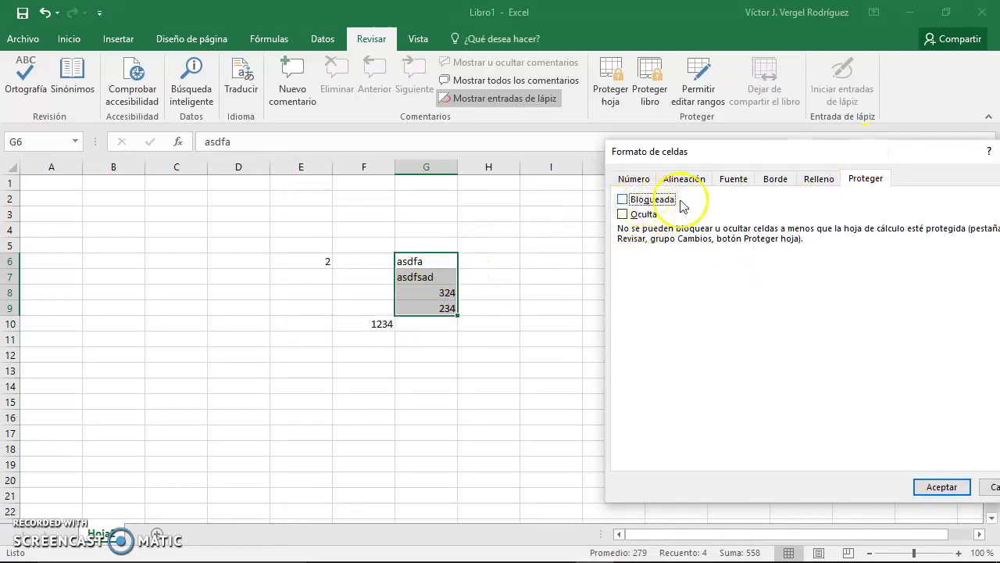
pyautogui.click(934, 487)
# Protect the sheet with a password and verify locked cells like C8 refuse edits
pyautogui.click(508, 278)
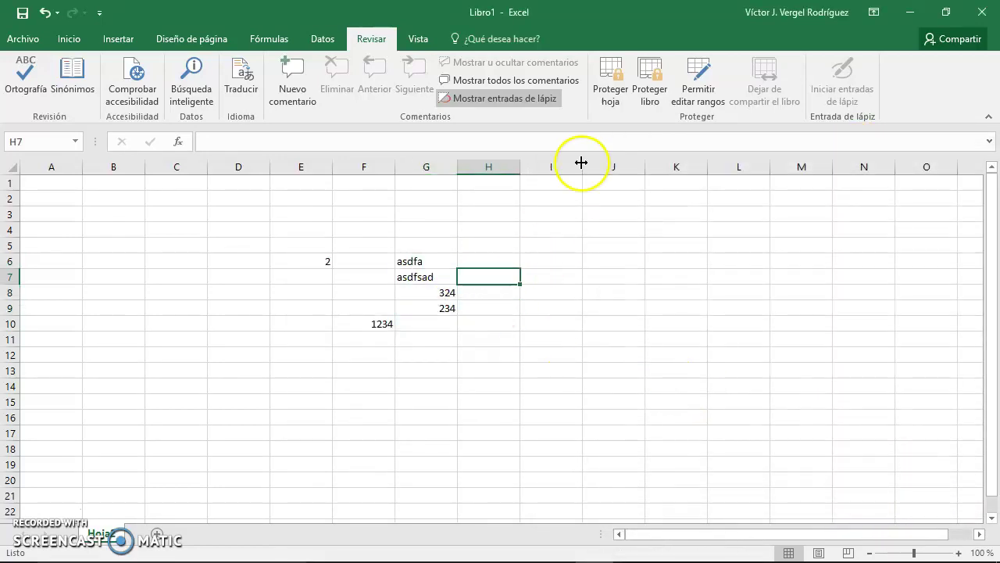
pyautogui.click(605, 97)
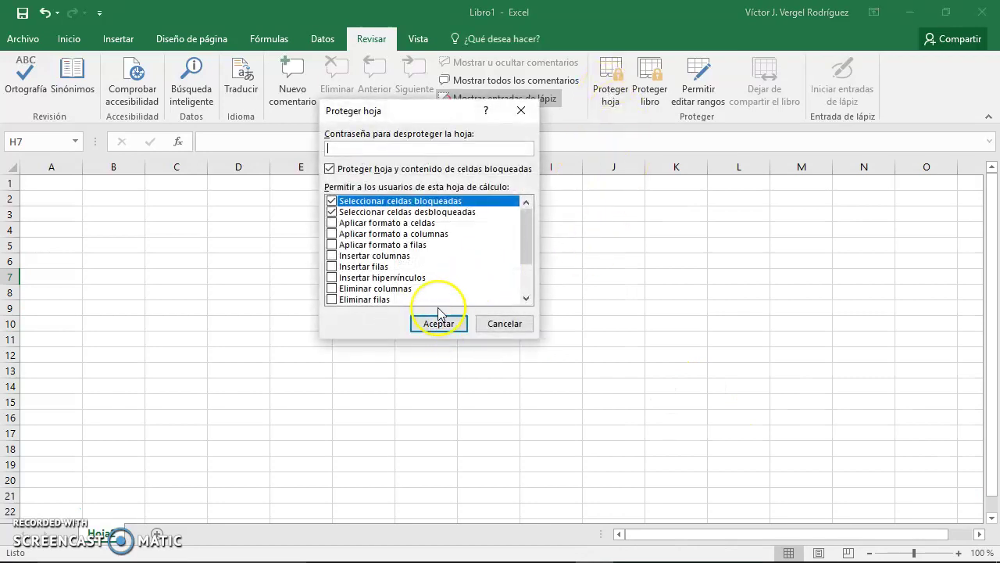
pyautogui.press('Return')
pyautogui.write('•••')
pyautogui.press('Return')
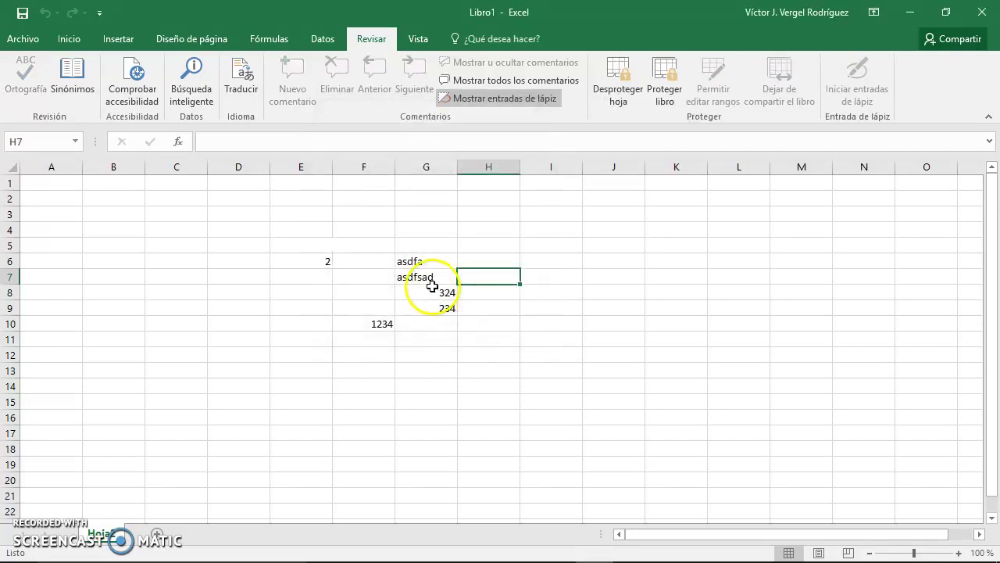
pyautogui.doubleClick(359, 273)
pyautogui.click(506, 331)
pyautogui.doubleClick(153, 291)
pyautogui.click(498, 331)
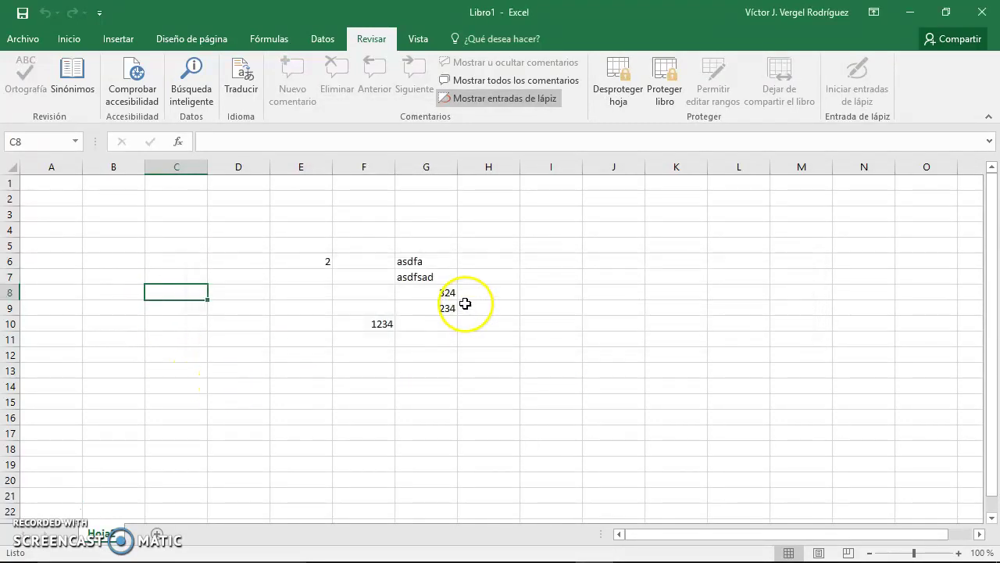
# Change unlocked cells G7:G9 to csadfa, 333 and 222222 and confirm they remain unlocked
pyautogui.click(431, 279)
pyautogui.write('csadfa')
pyautogui.click(446, 308)
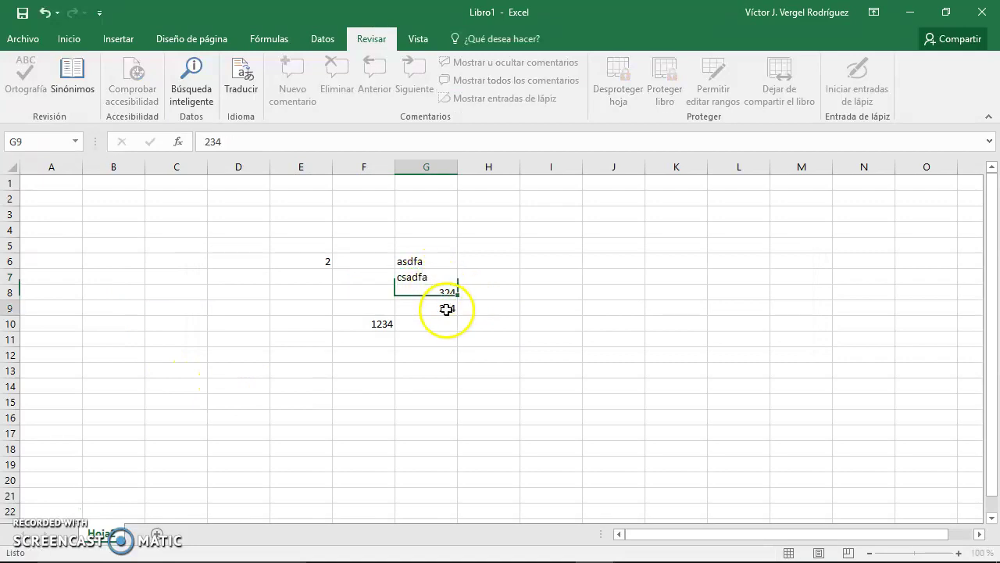
pyautogui.click(442, 291)
pyautogui.write('333')
pyautogui.click(446, 307)
pyautogui.write('222222')
pyautogui.click(461, 338)
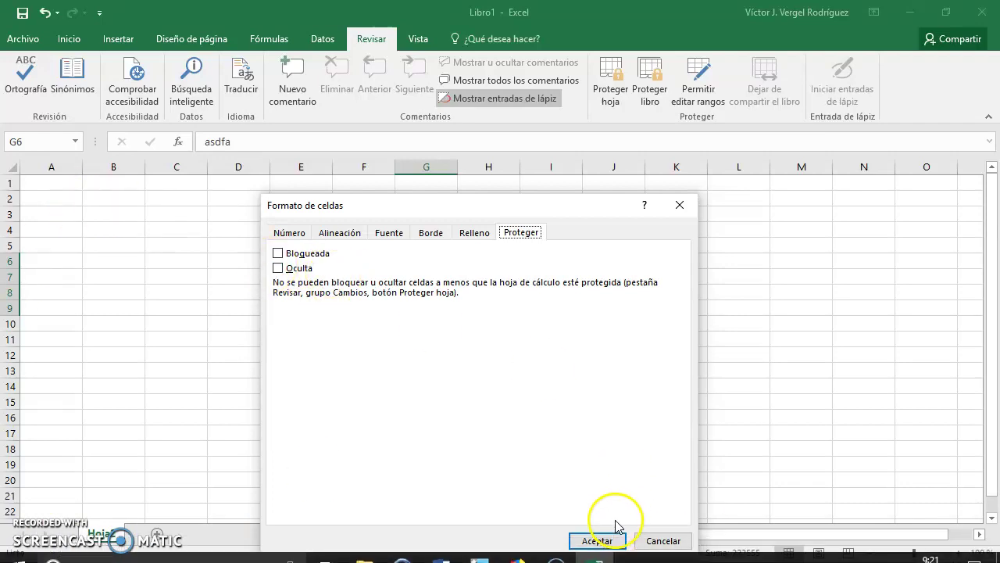
pyautogui.click(606, 540)
pyautogui.click(213, 325)
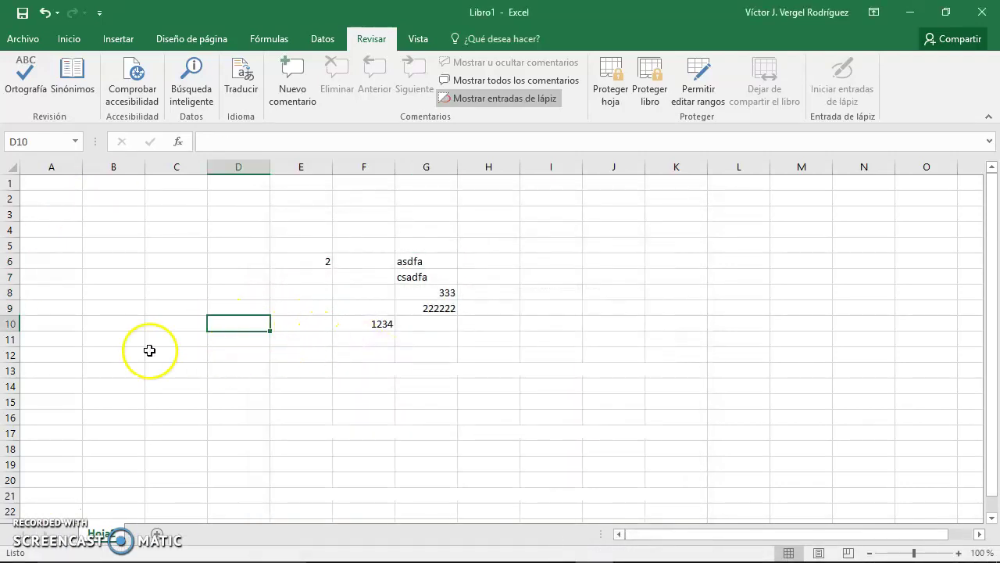
# Enter 2 in A1, 4 in B1, and the formula =B1*A1 in C1
pyautogui.click(46, 186)
pyautogui.write('2')
pyautogui.press('Tab')
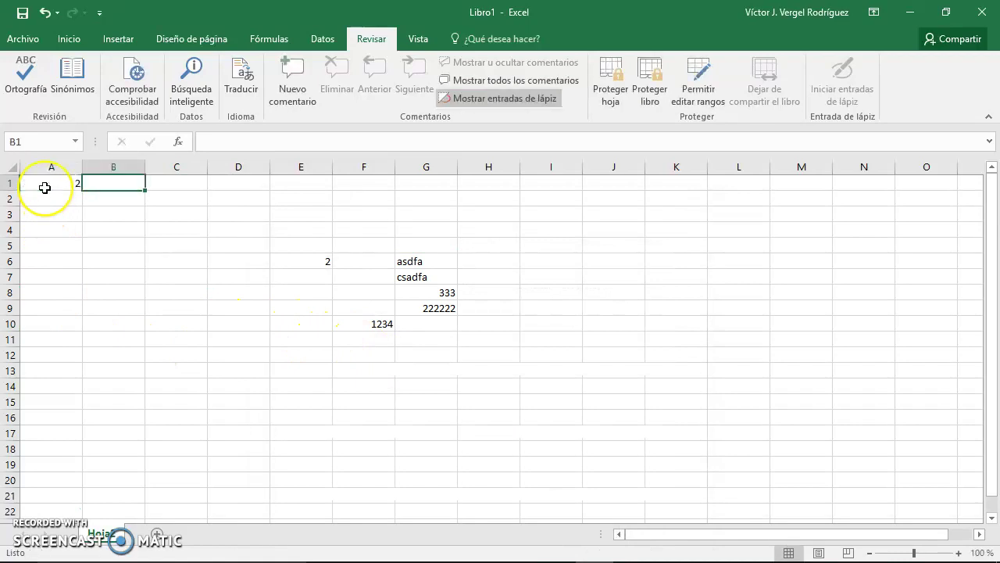
pyautogui.write('4')
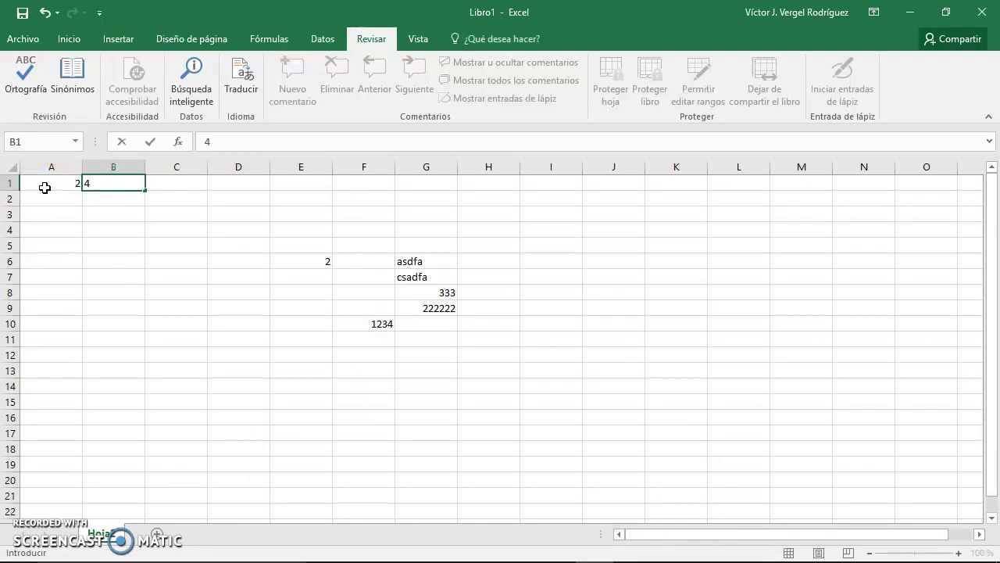
pyautogui.press('Tab')
pyautogui.write('=')
pyautogui.press('Left')
pyautogui.press('Left')
pyautogui.press('Left')
pyautogui.hotkey('ctrl', 'Return')
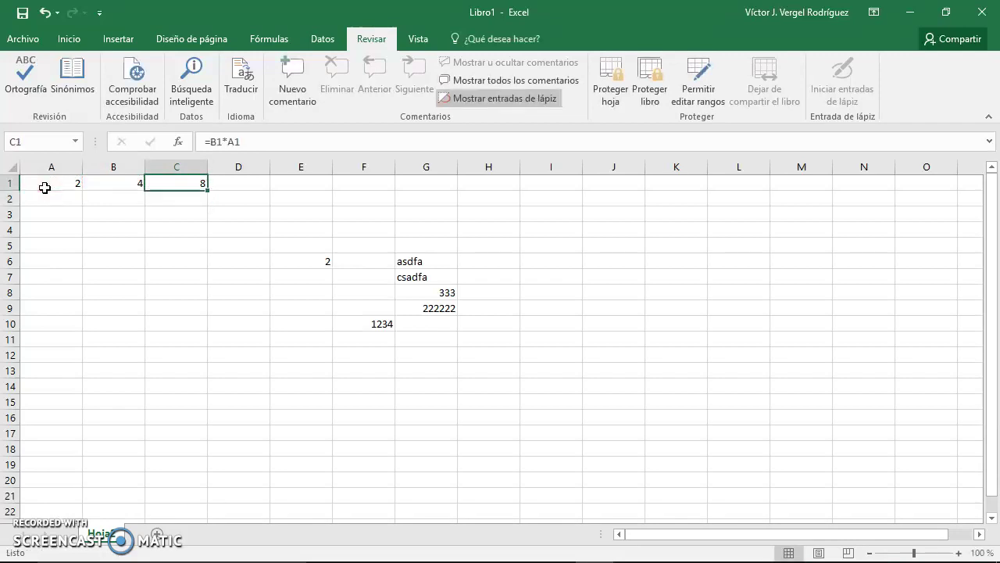
# Set cell C1 to locked and hidden (Oculta) in Format Cells protection
pyautogui.click(192, 182)
pyautogui.rightClick(191, 182)
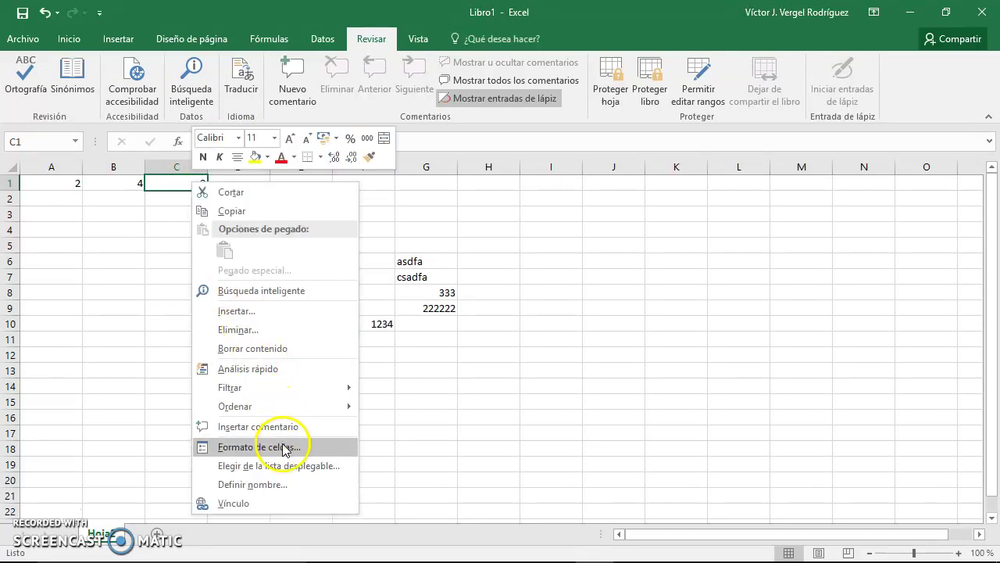
pyautogui.click(283, 444)
pyautogui.click(88, 268)
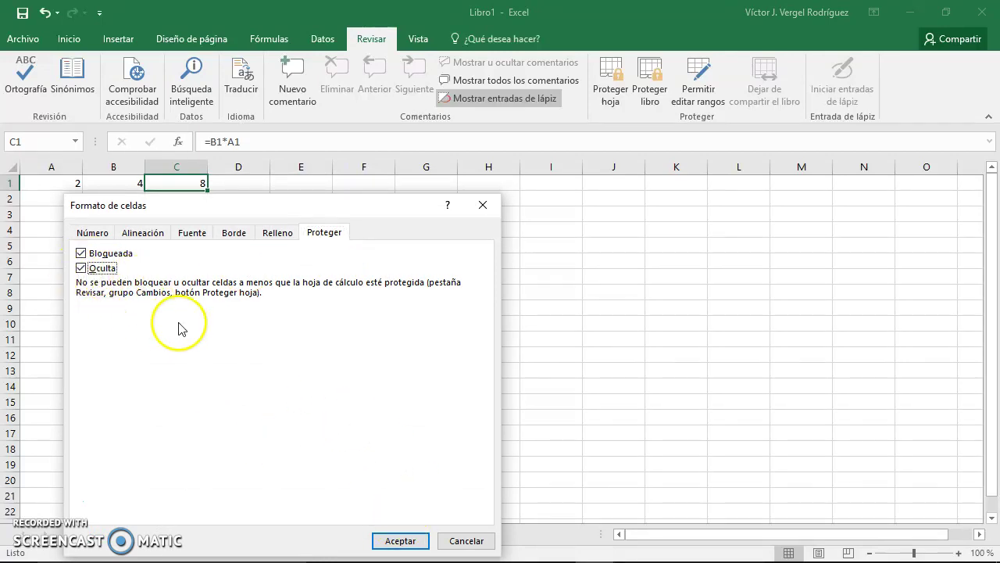
pyautogui.click(401, 540)
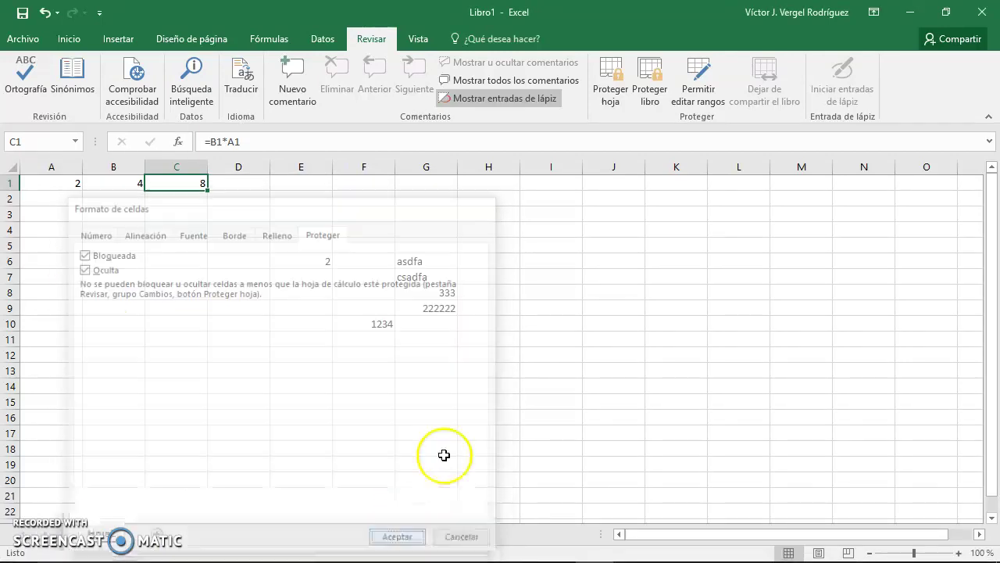
# Protect the sheet with a password and test that cells can no longer be edited
pyautogui.click(617, 94)
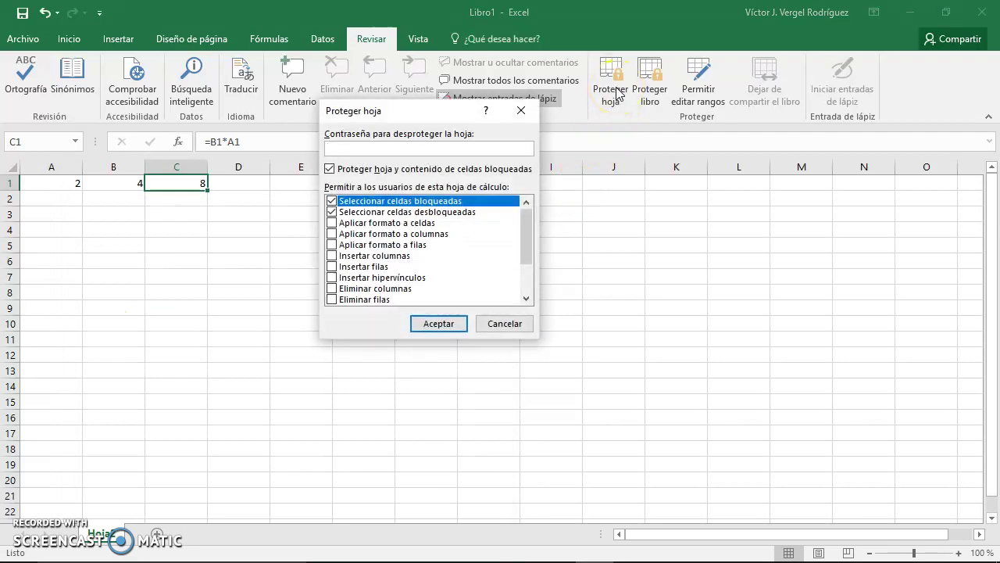
pyautogui.press('Return')
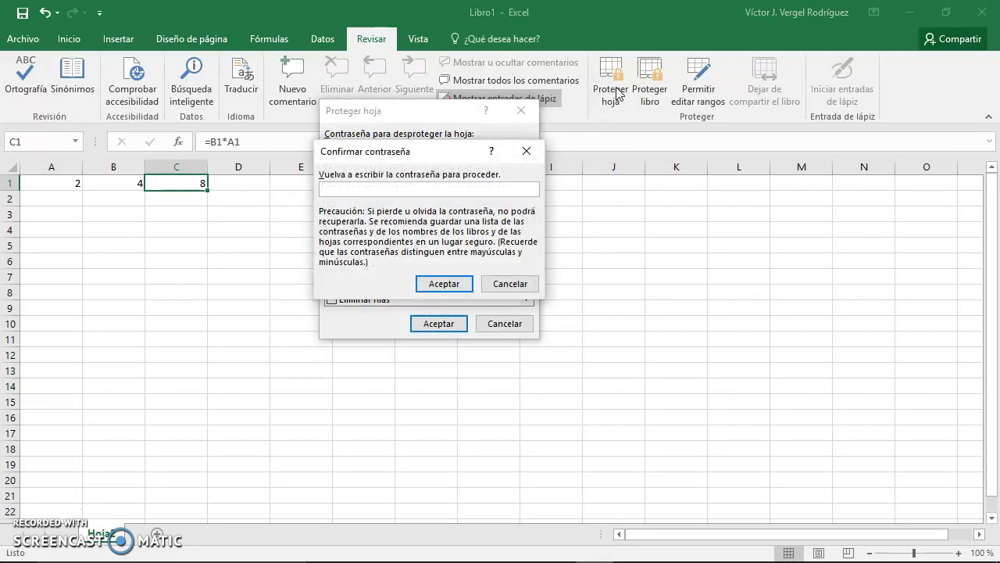
pyautogui.press('Return')
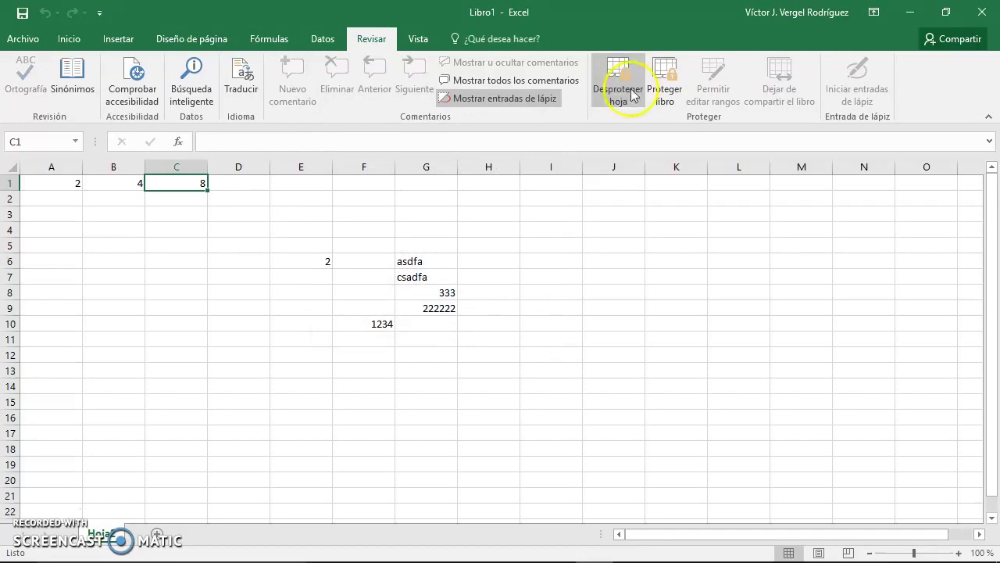
pyautogui.click(209, 141)
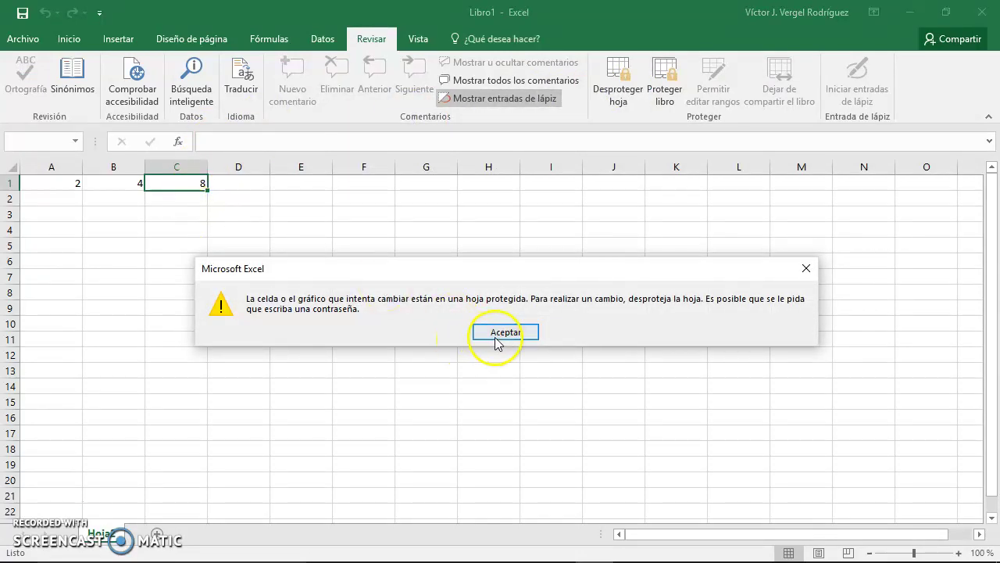
pyautogui.click(505, 332)
pyautogui.click(212, 197)
pyautogui.click(201, 179)
pyautogui.press('Return')
pyautogui.press('Return')
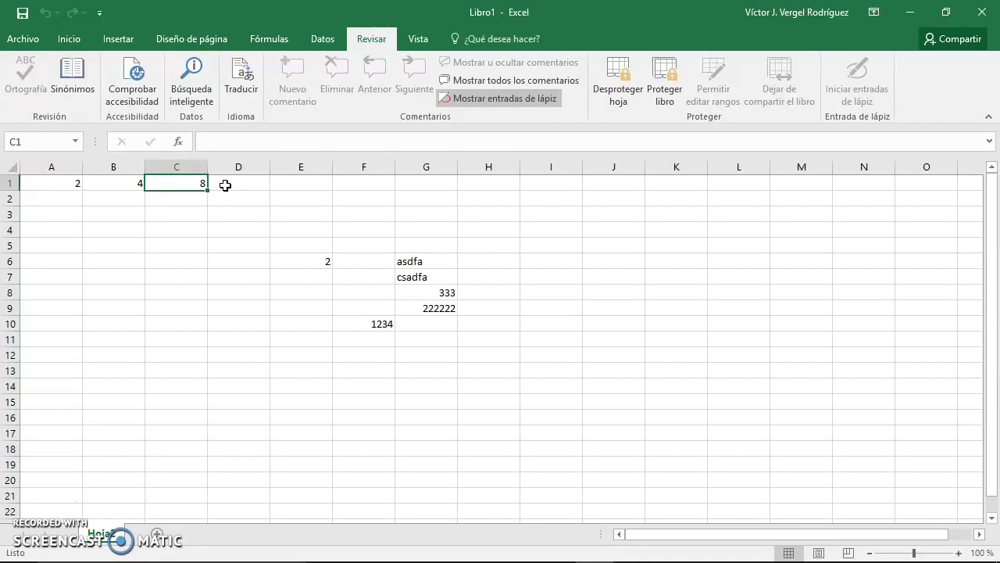
# Unprotect the sheet with its password and reopen Format Cells for C1
pyautogui.click(609, 86)
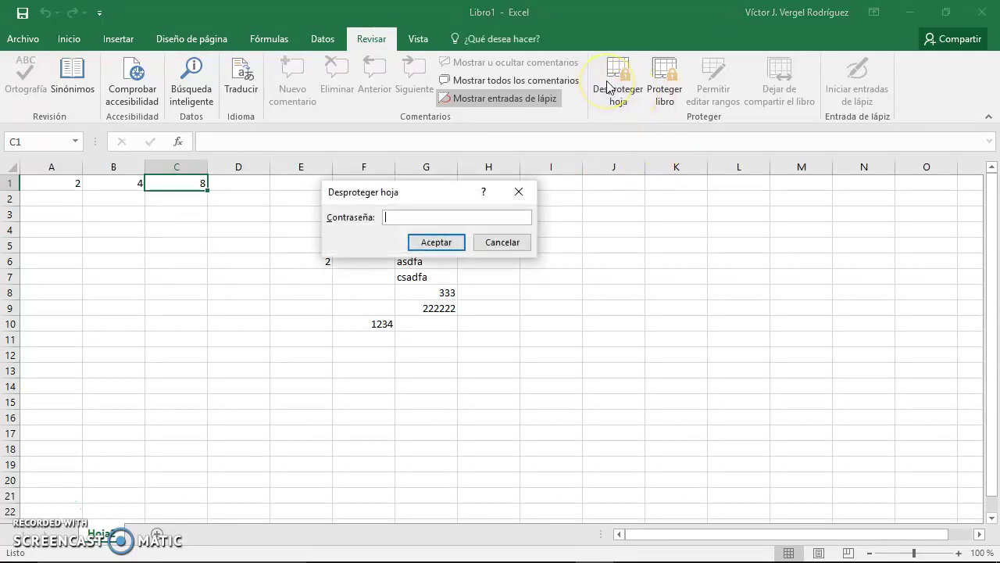
pyautogui.press('Return')
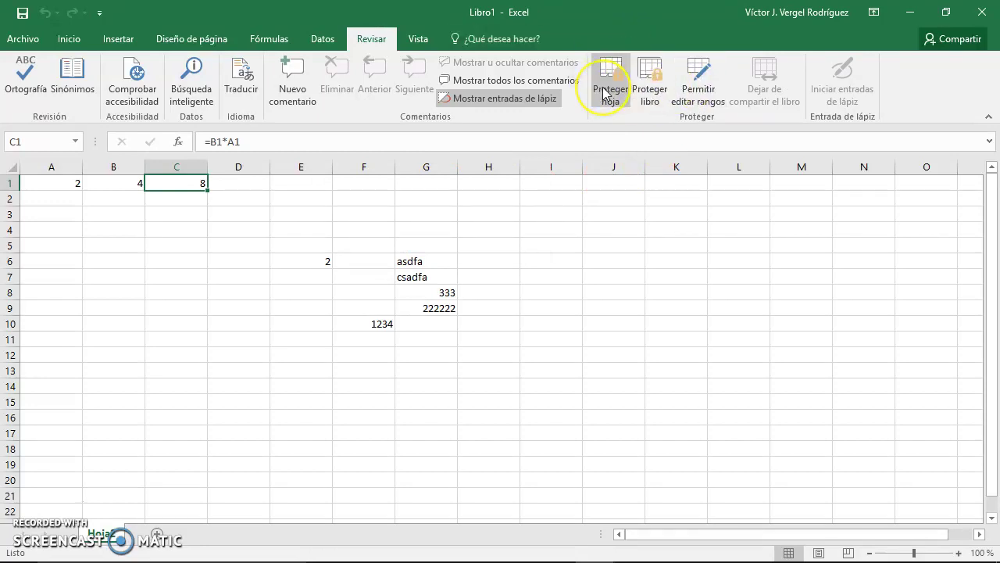
pyautogui.rightClick(188, 185)
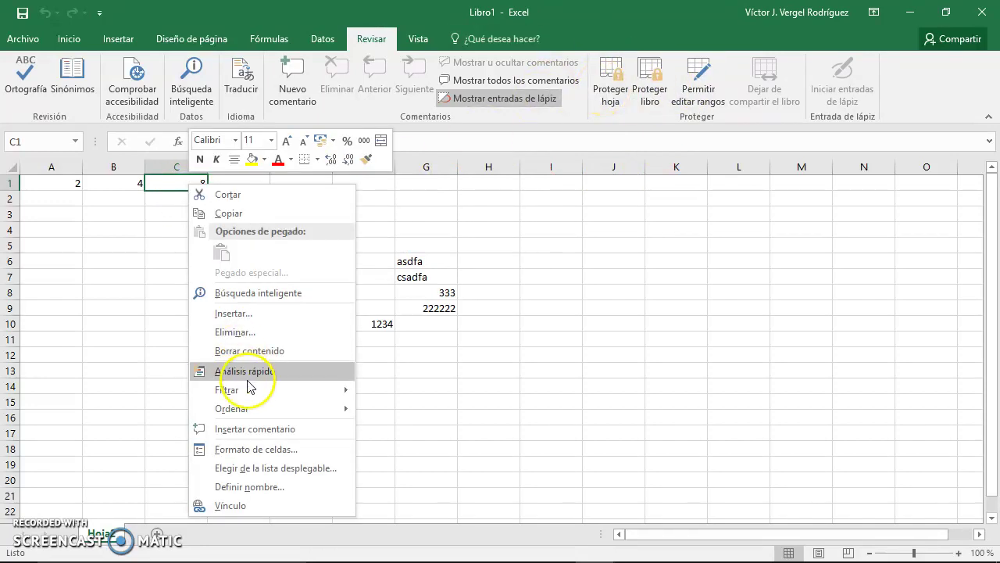
pyautogui.click(255, 449)
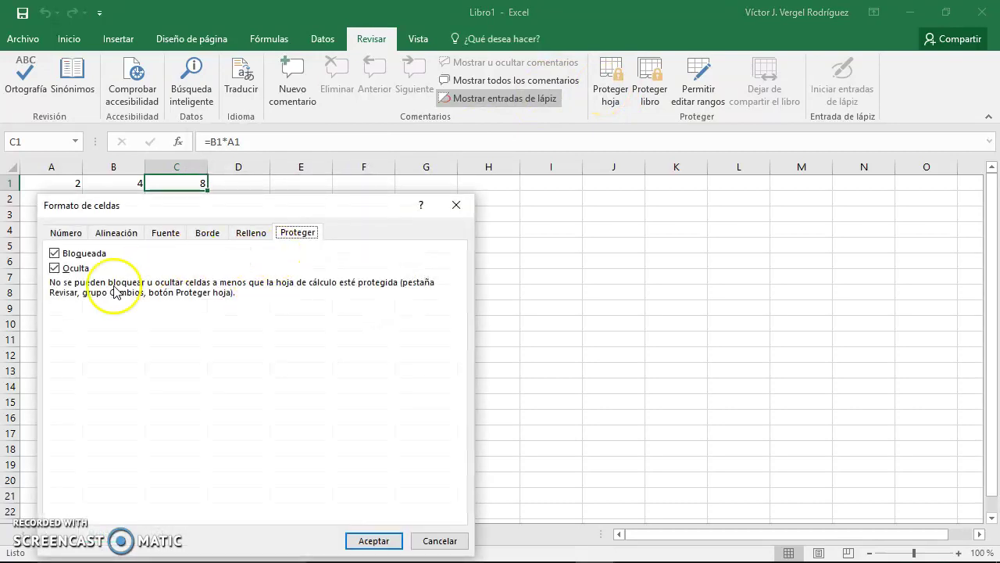
pyautogui.moveTo(297, 208); pyautogui.dragTo(537, 154)
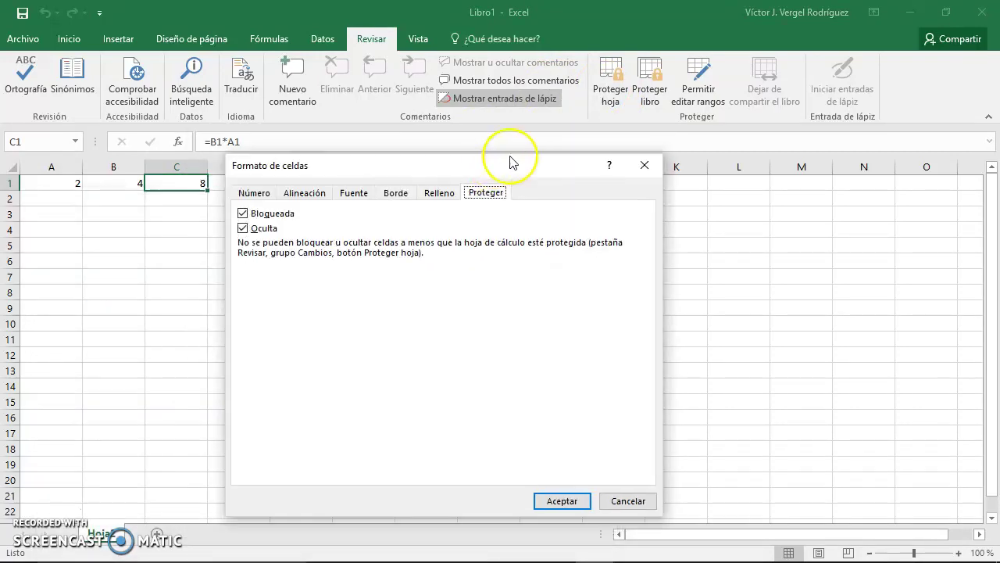